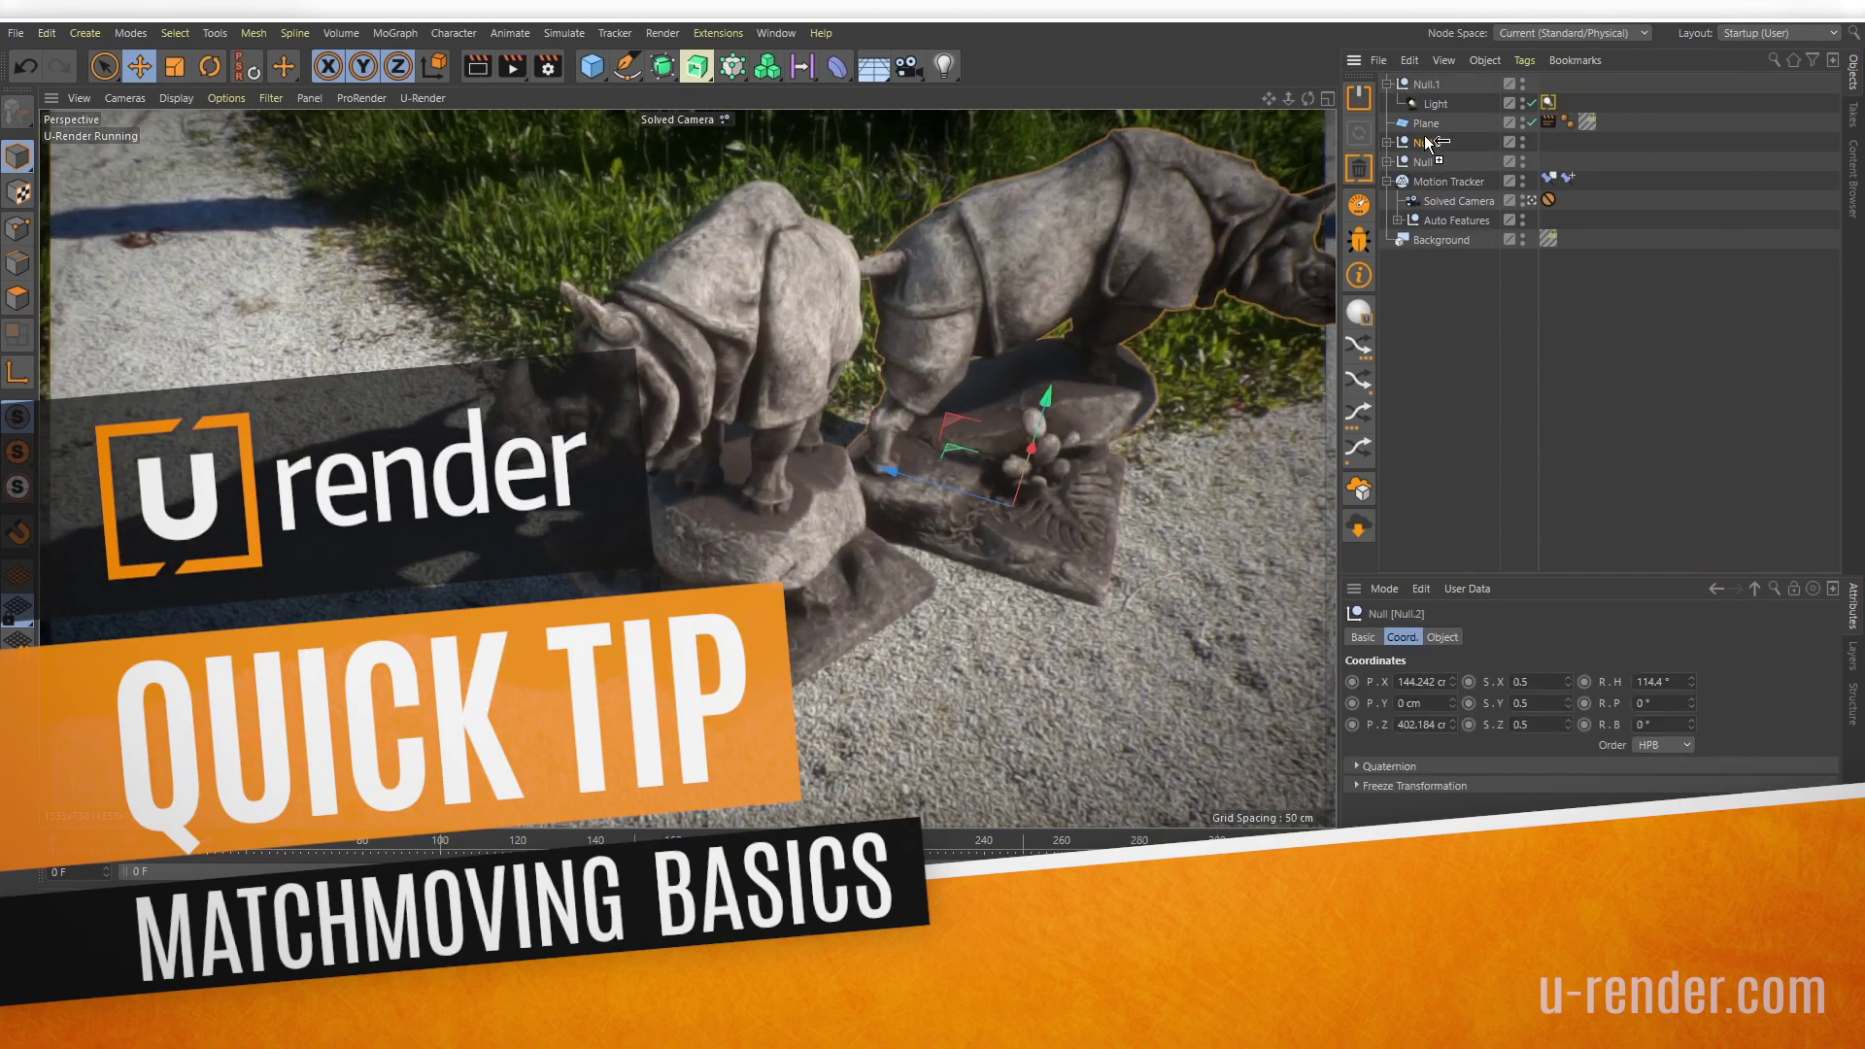
Place a copy of the rhino statue beside the others, rotate it to a heading of about -55°, and check it across the timeline
drag(946, 455, 423, 422)
key(r)
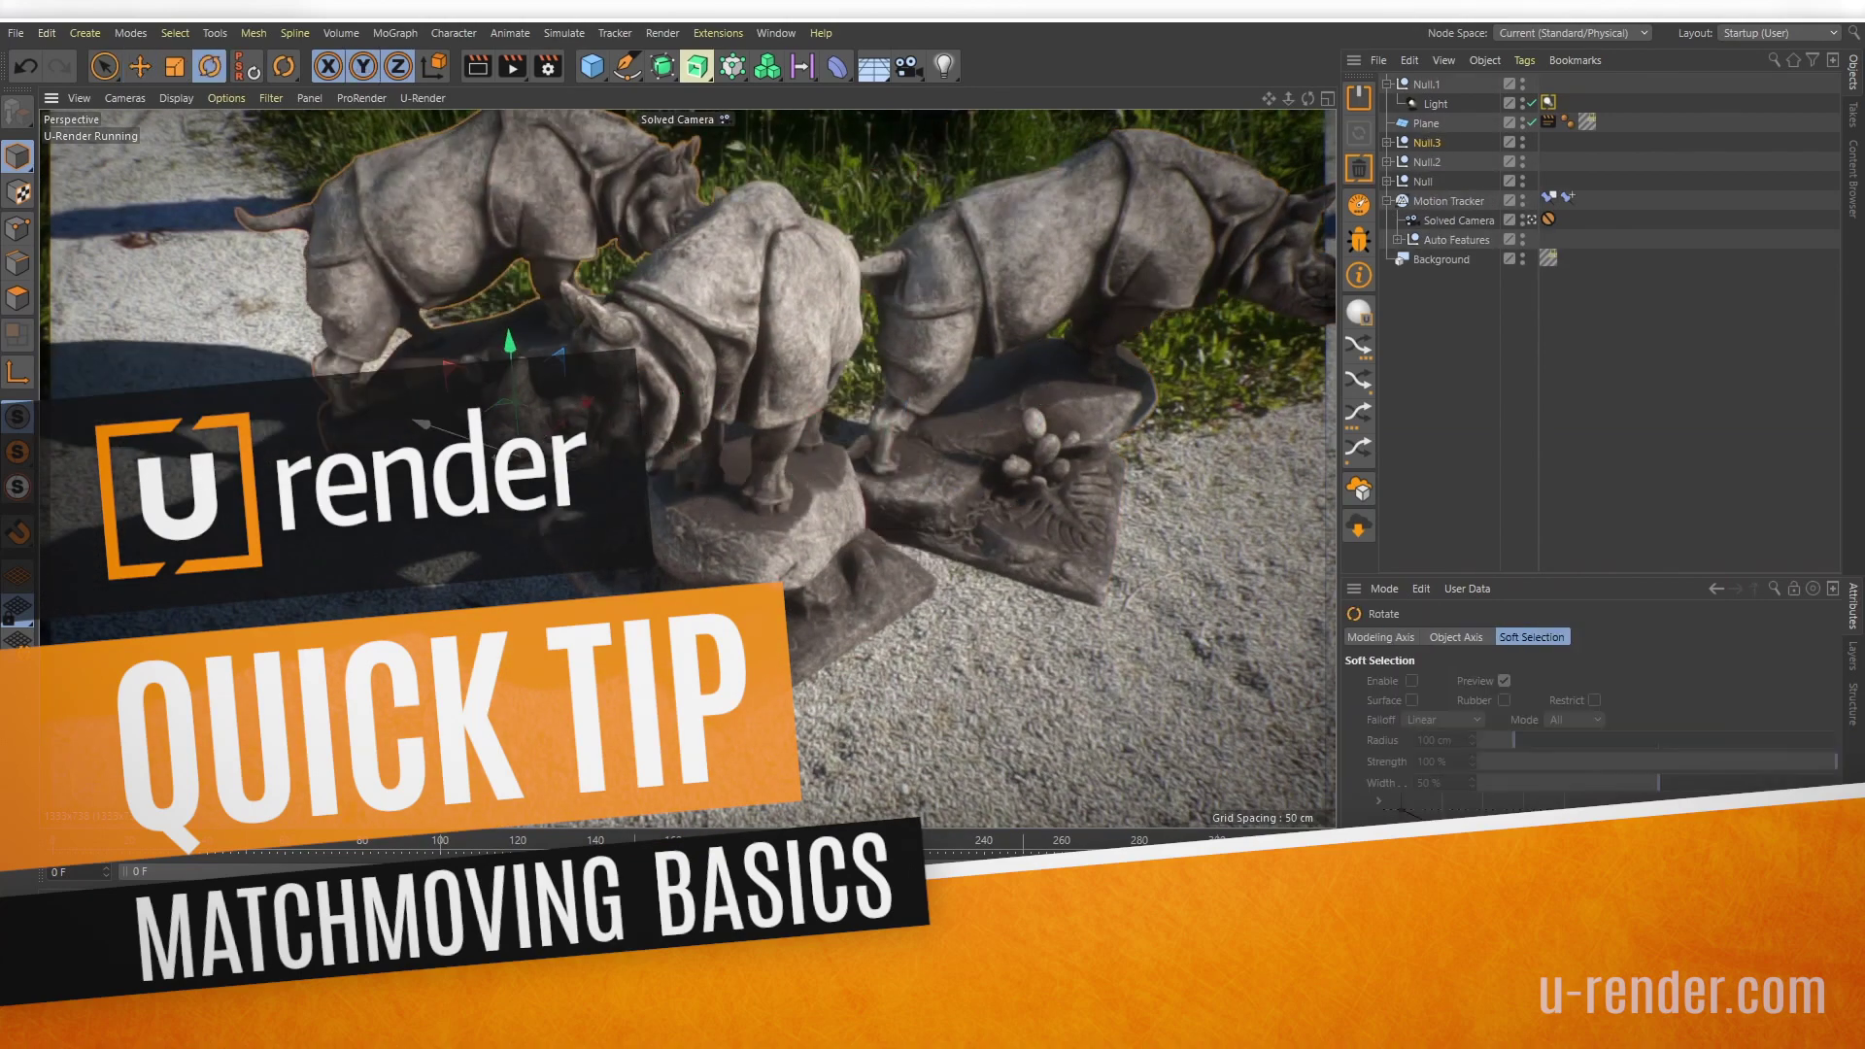
drag(539, 519, 161, 449)
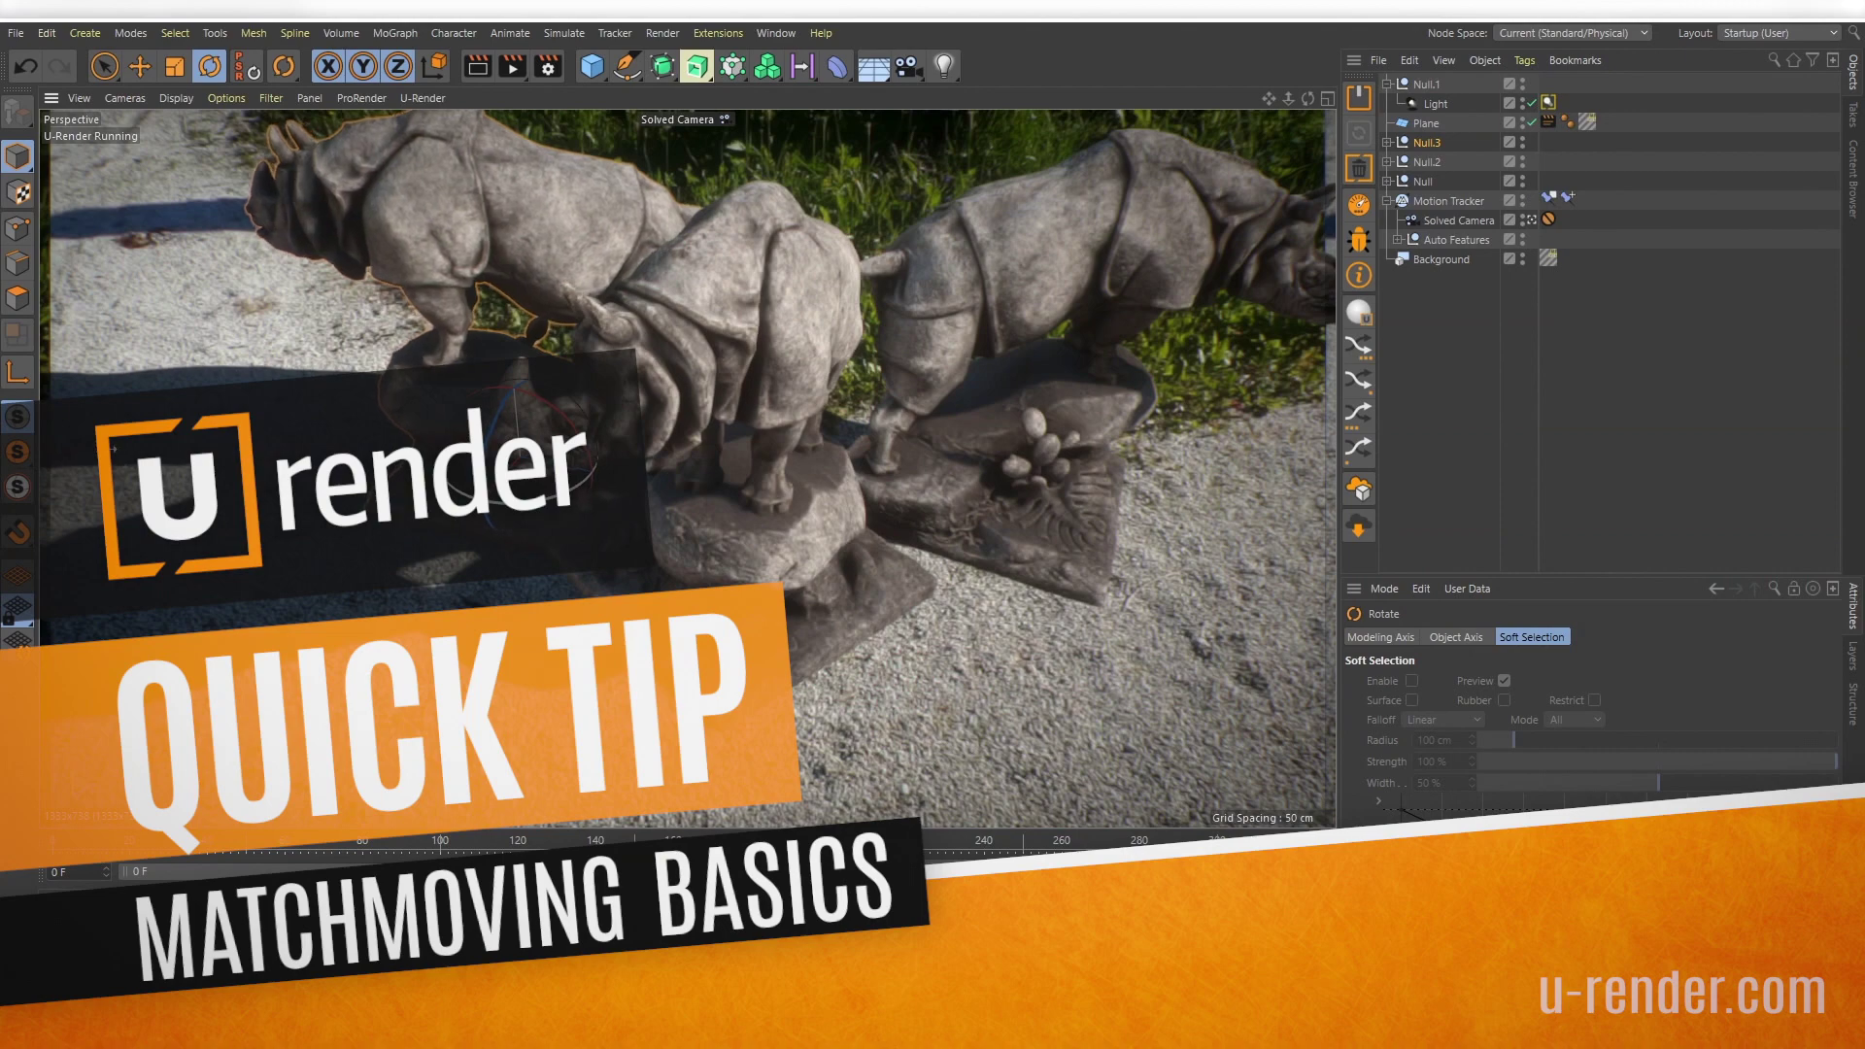
key(e)
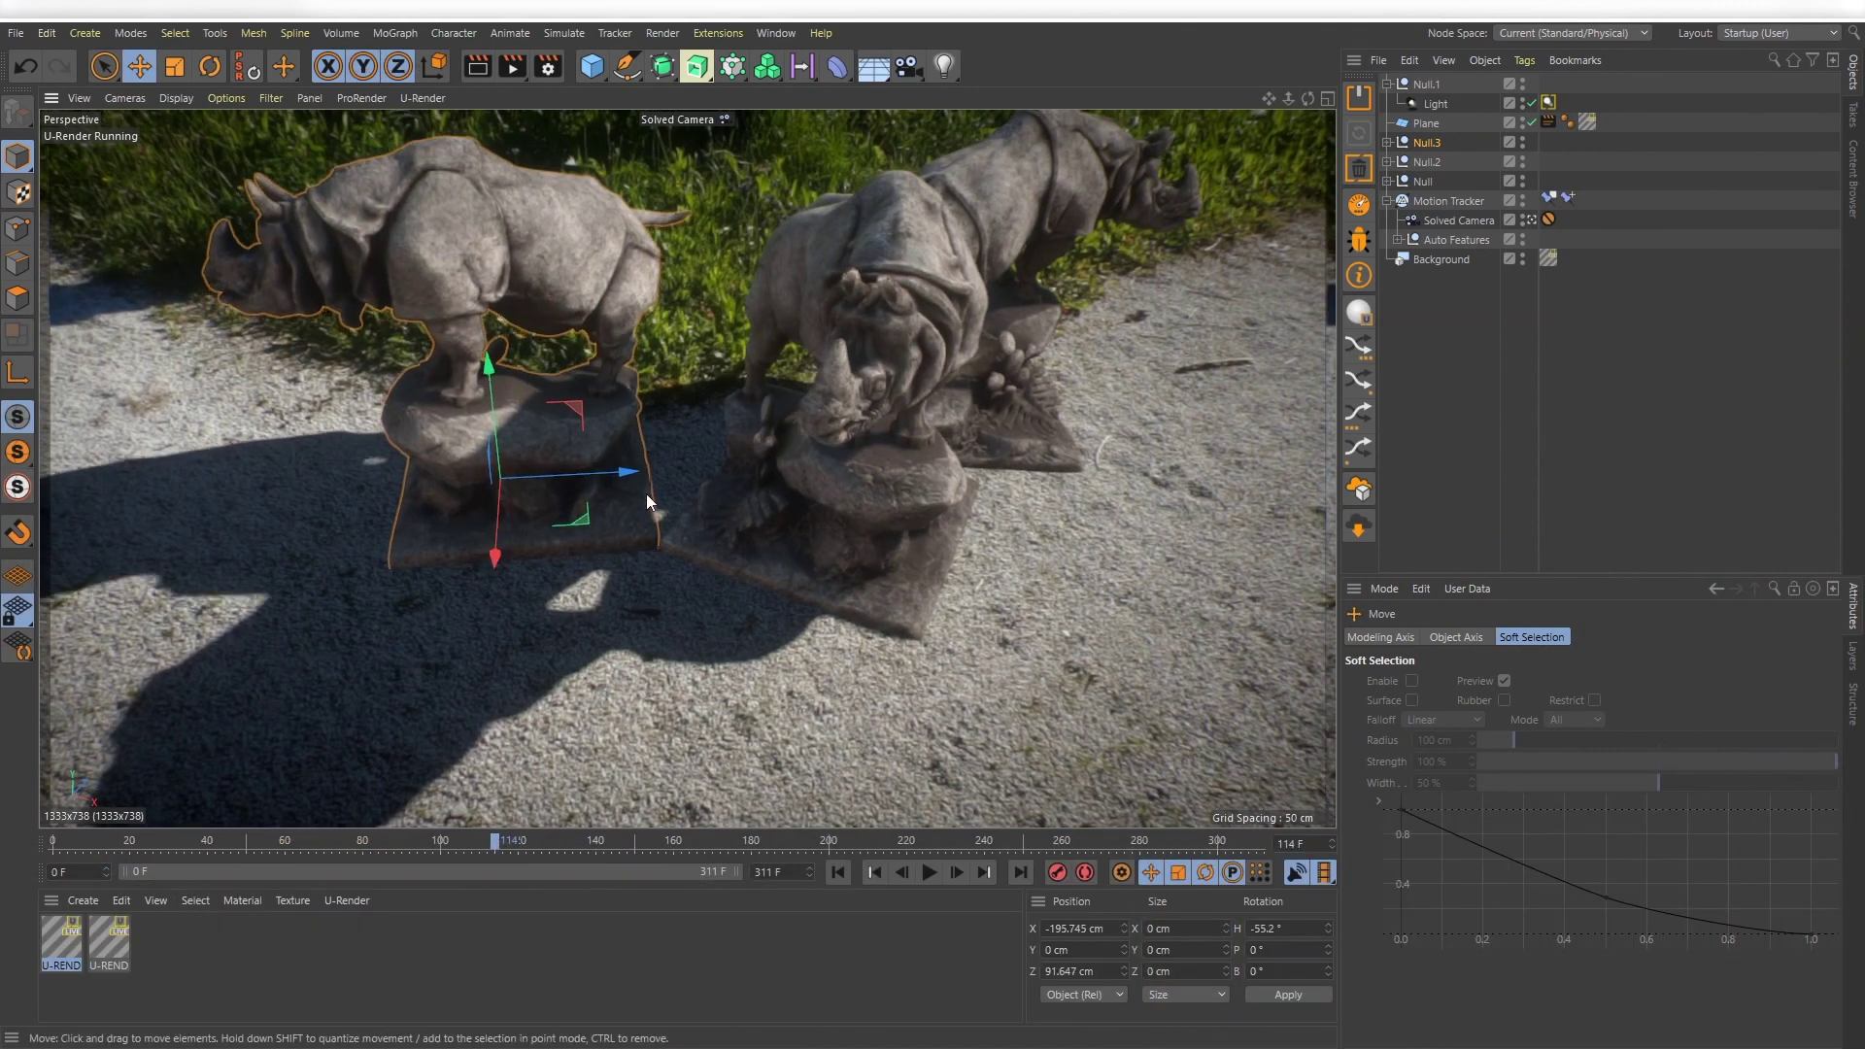
drag(625, 473, 614, 475)
click(1502, 383)
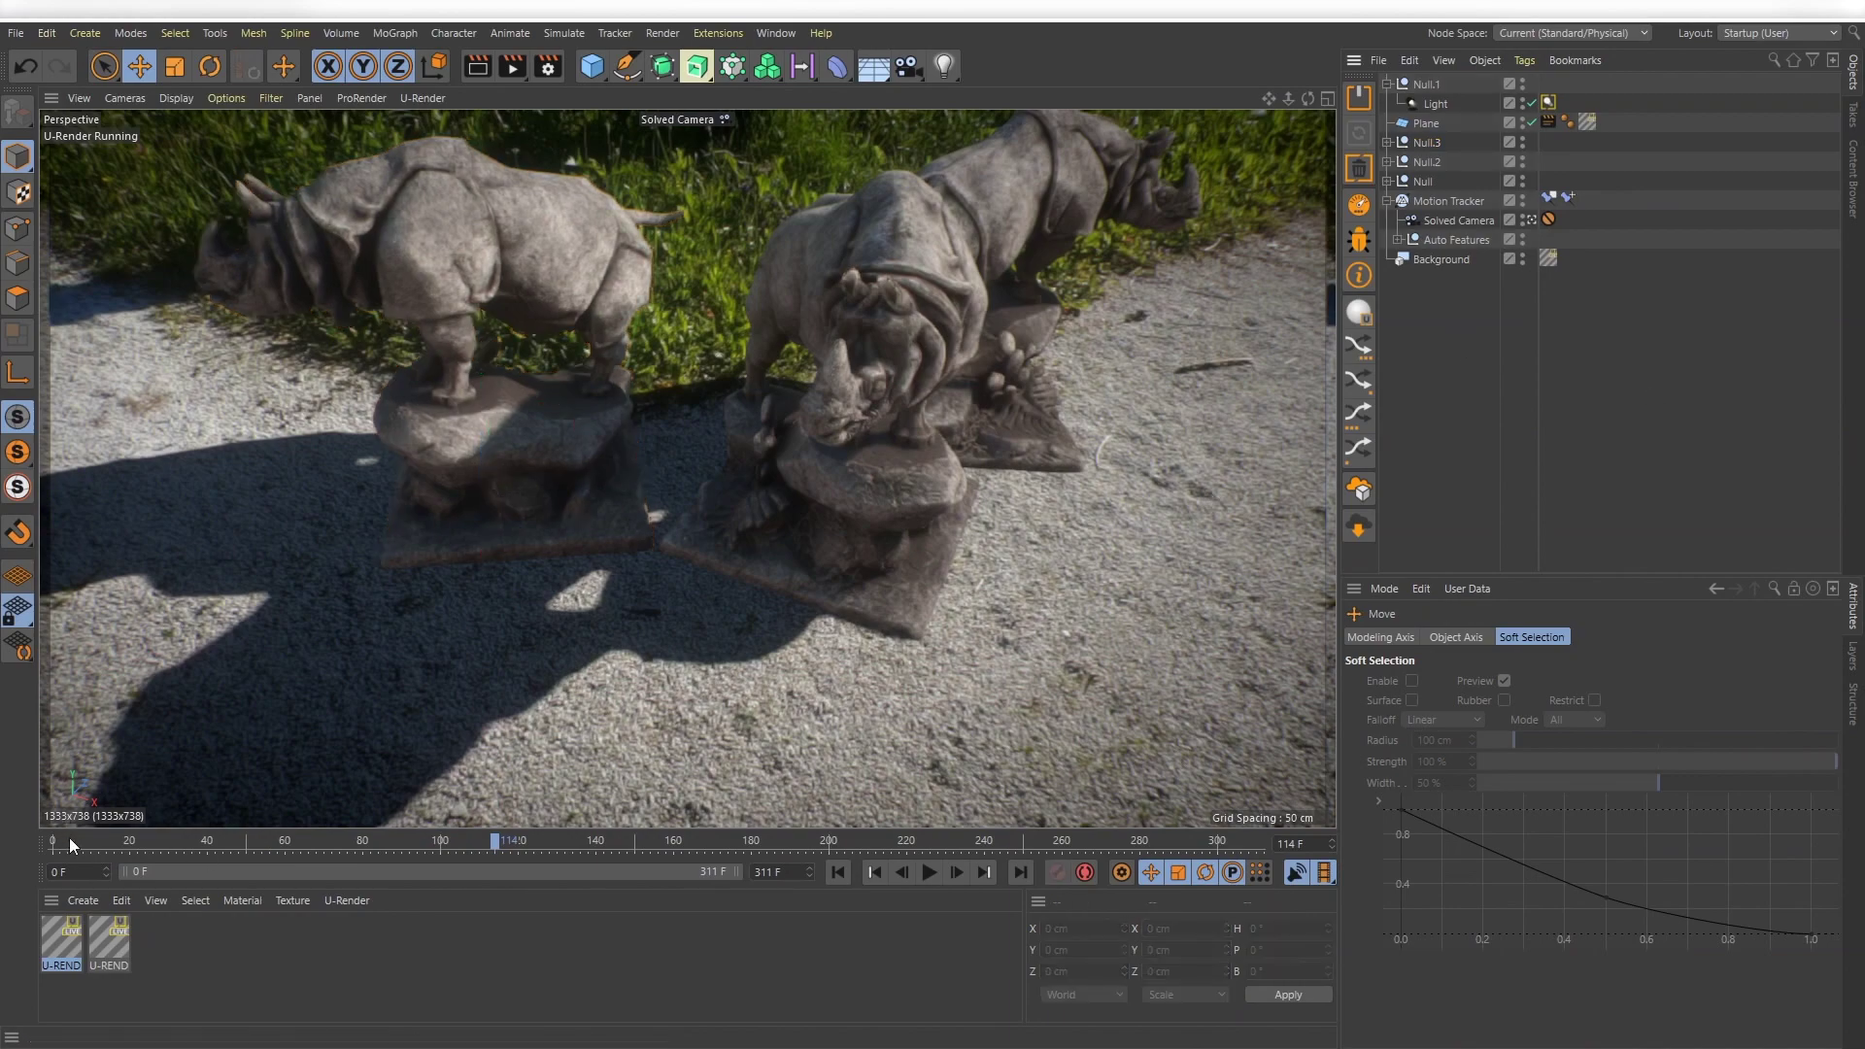
drag(70, 839, 775, 819)
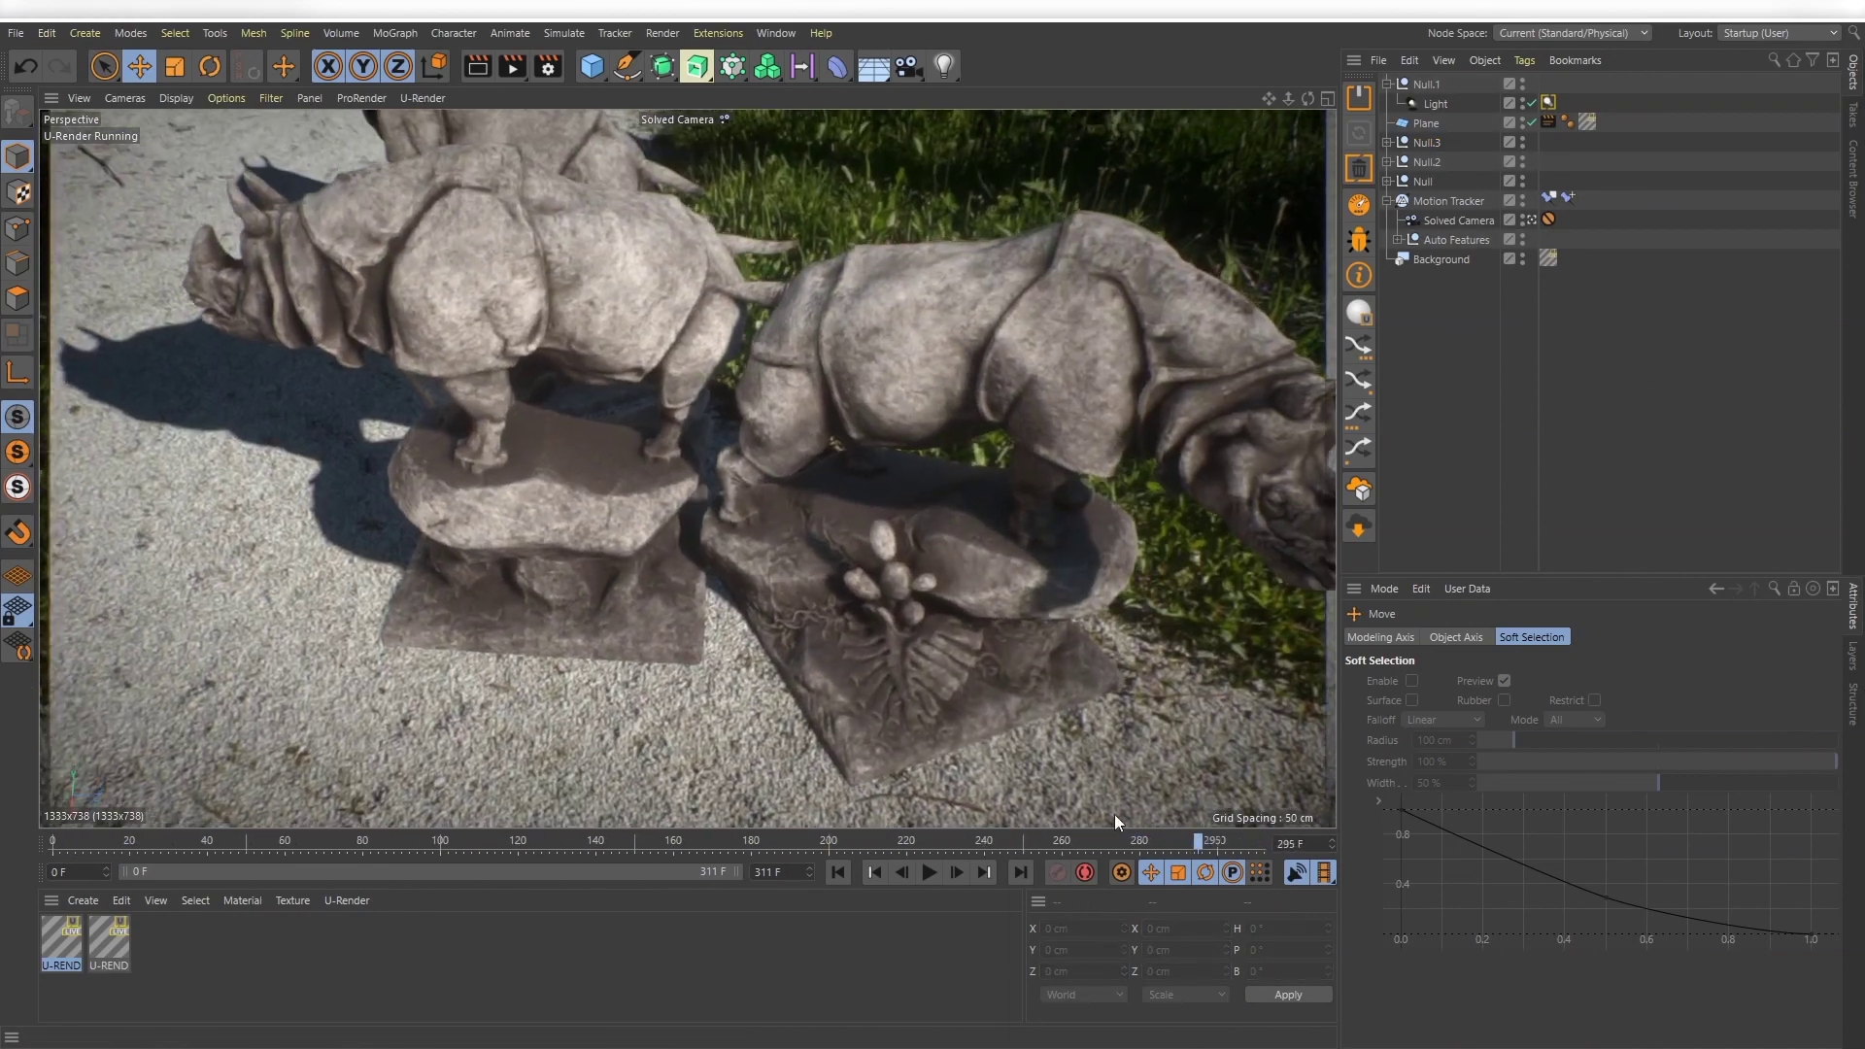
drag(1115, 821, 305, 830)
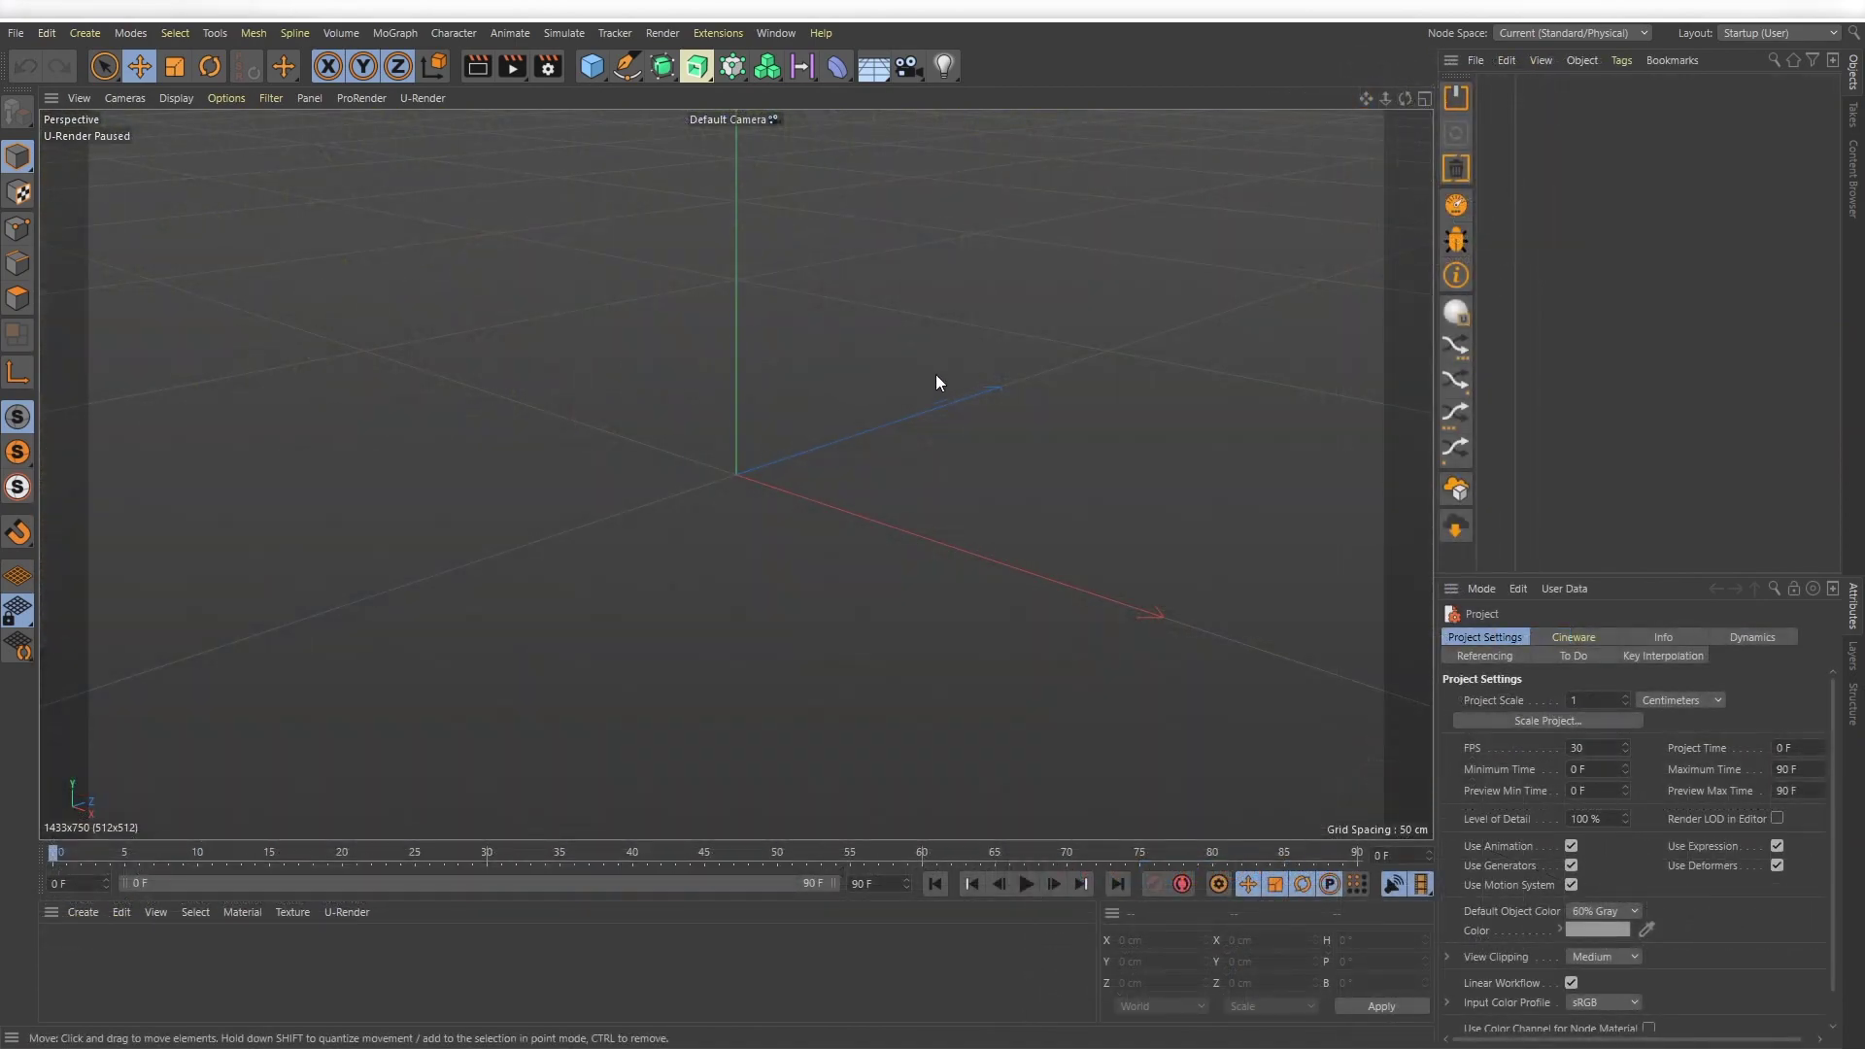
Switch to the Motion Tracker layout and create a Motion Tracker object in the empty project
click(1790, 34)
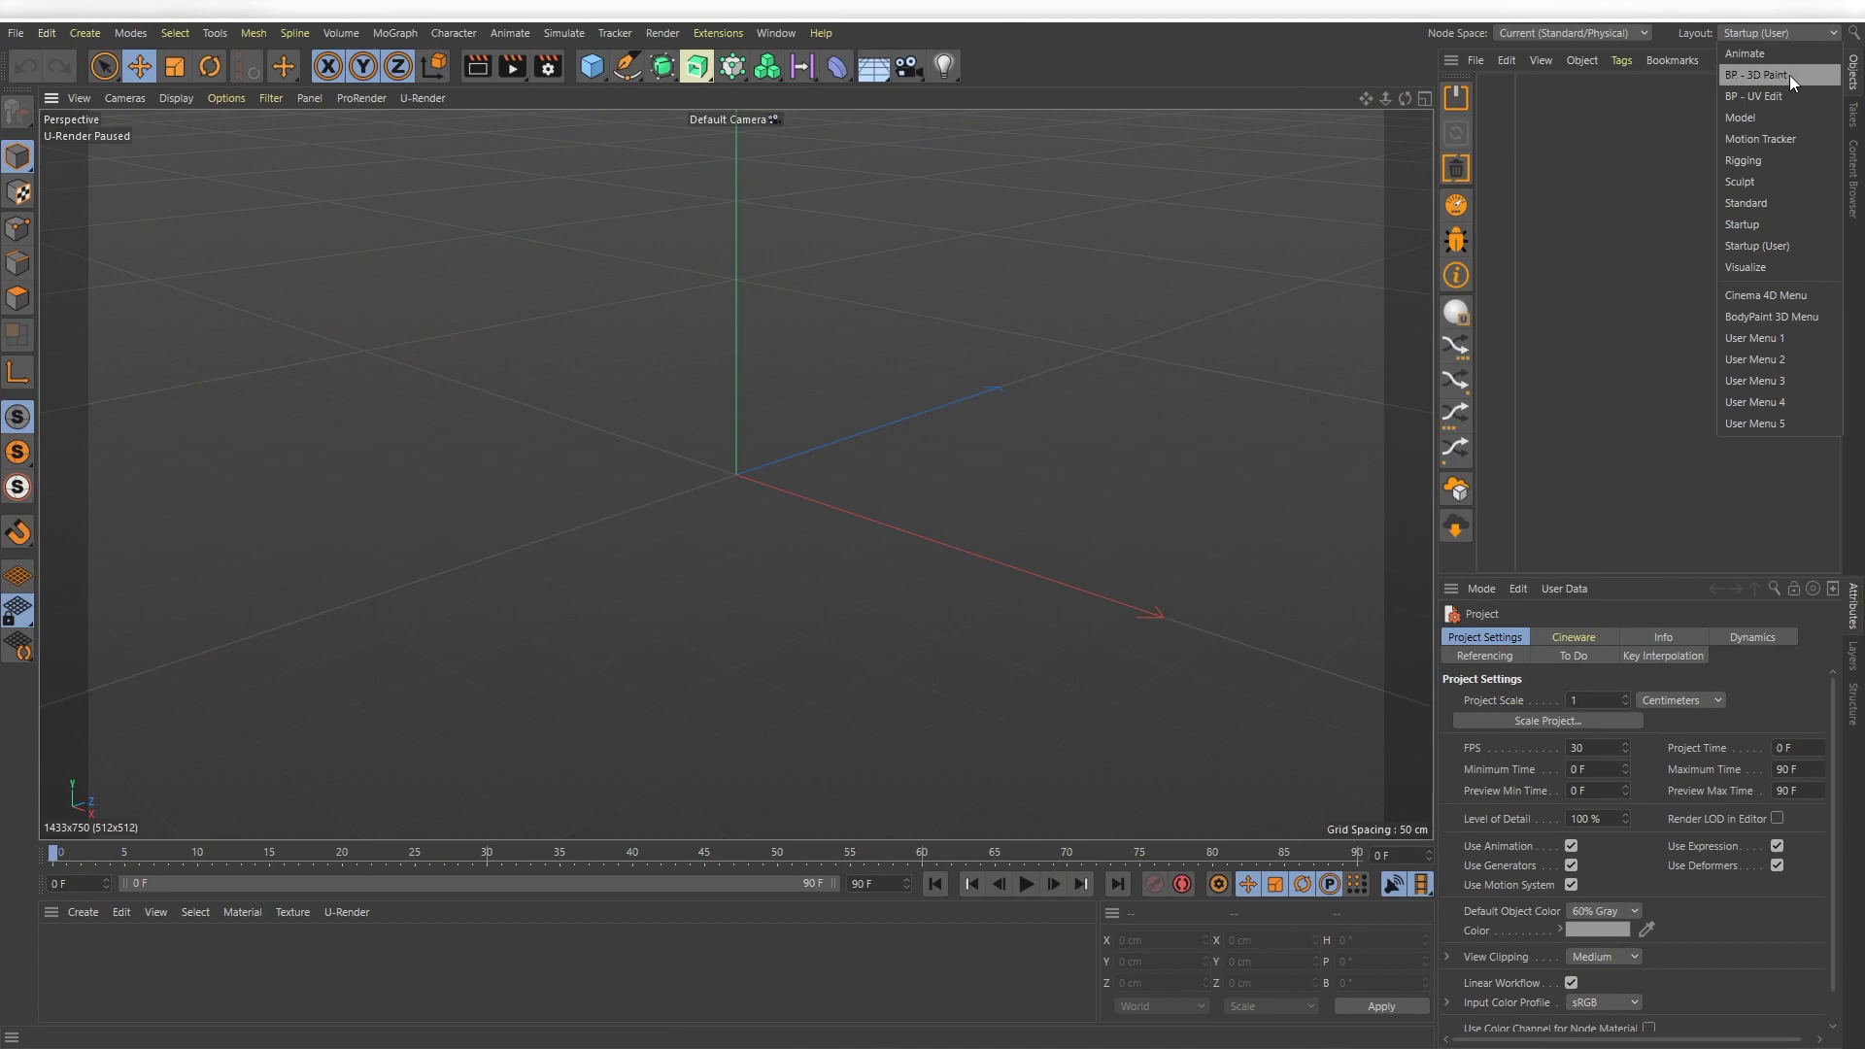
click(1770, 139)
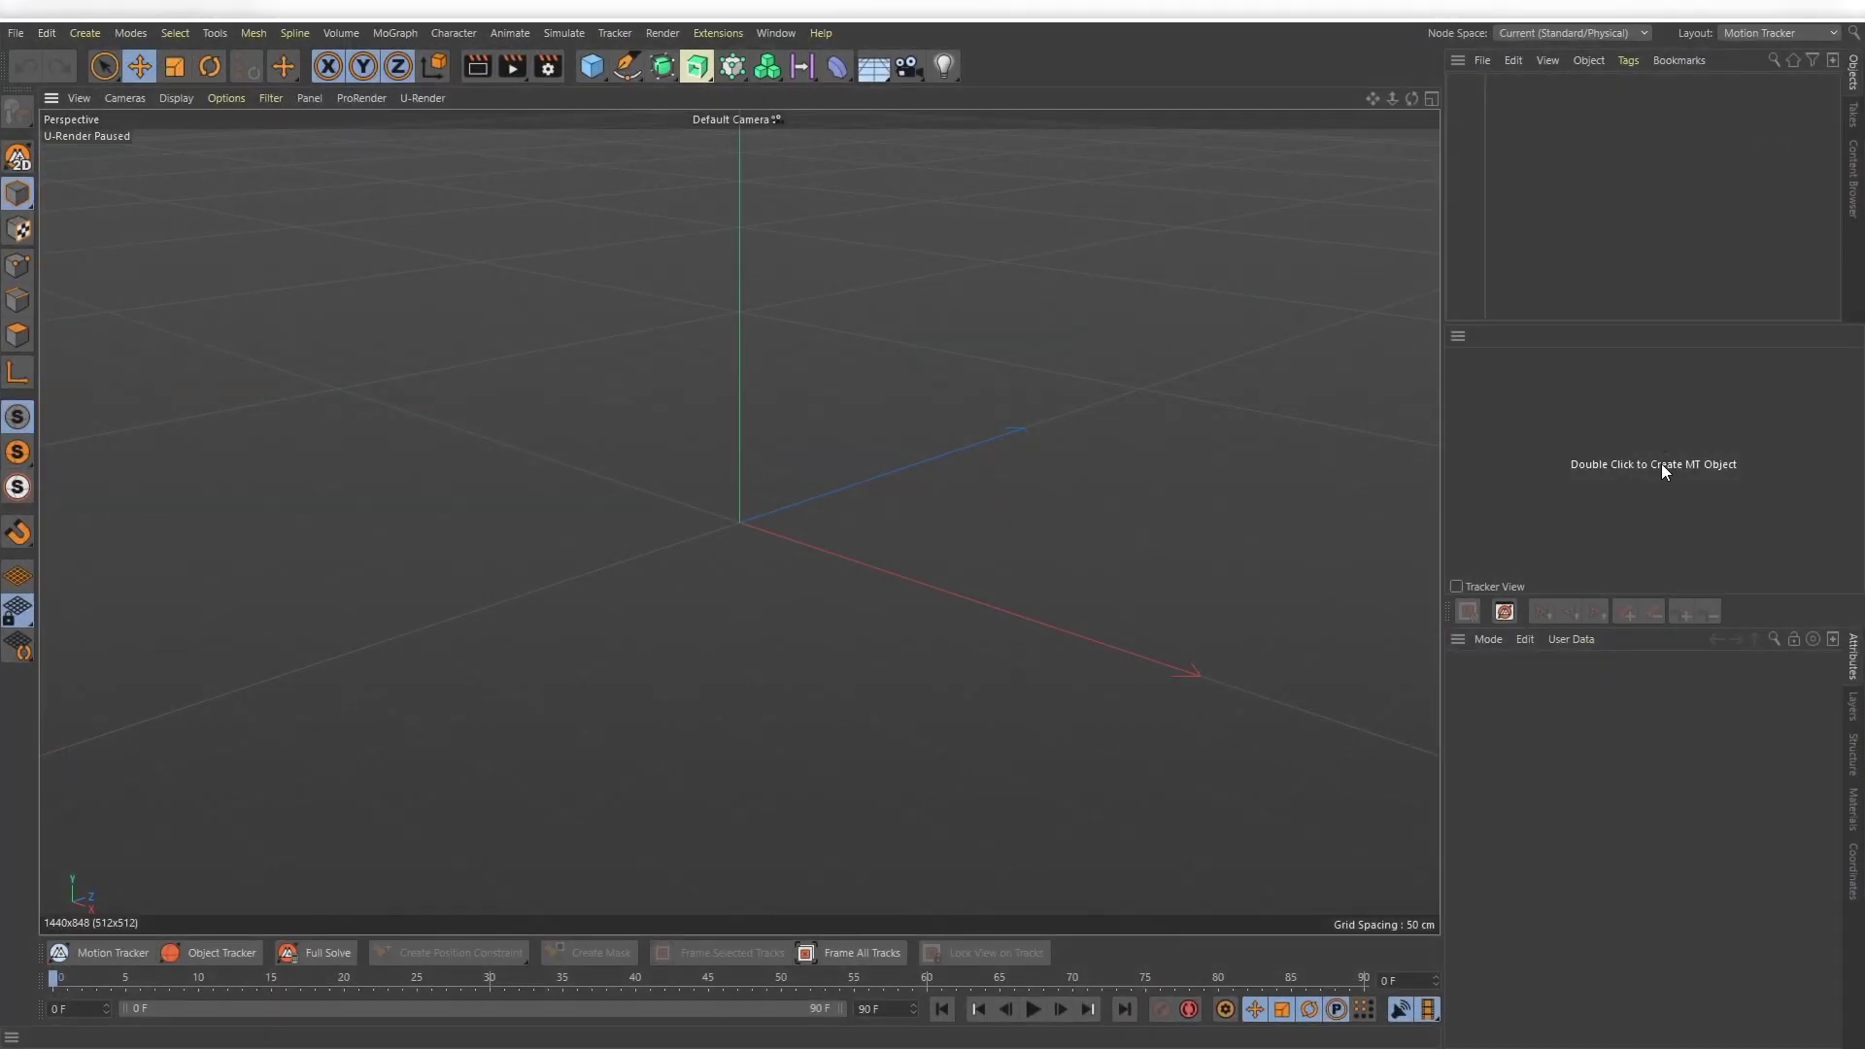
double_click(1660, 463)
Load the footage P1060823.MP4 into the Motion Tracker and set its resampling to 100%
double_click(1661, 464)
click(397, 134)
click(885, 1016)
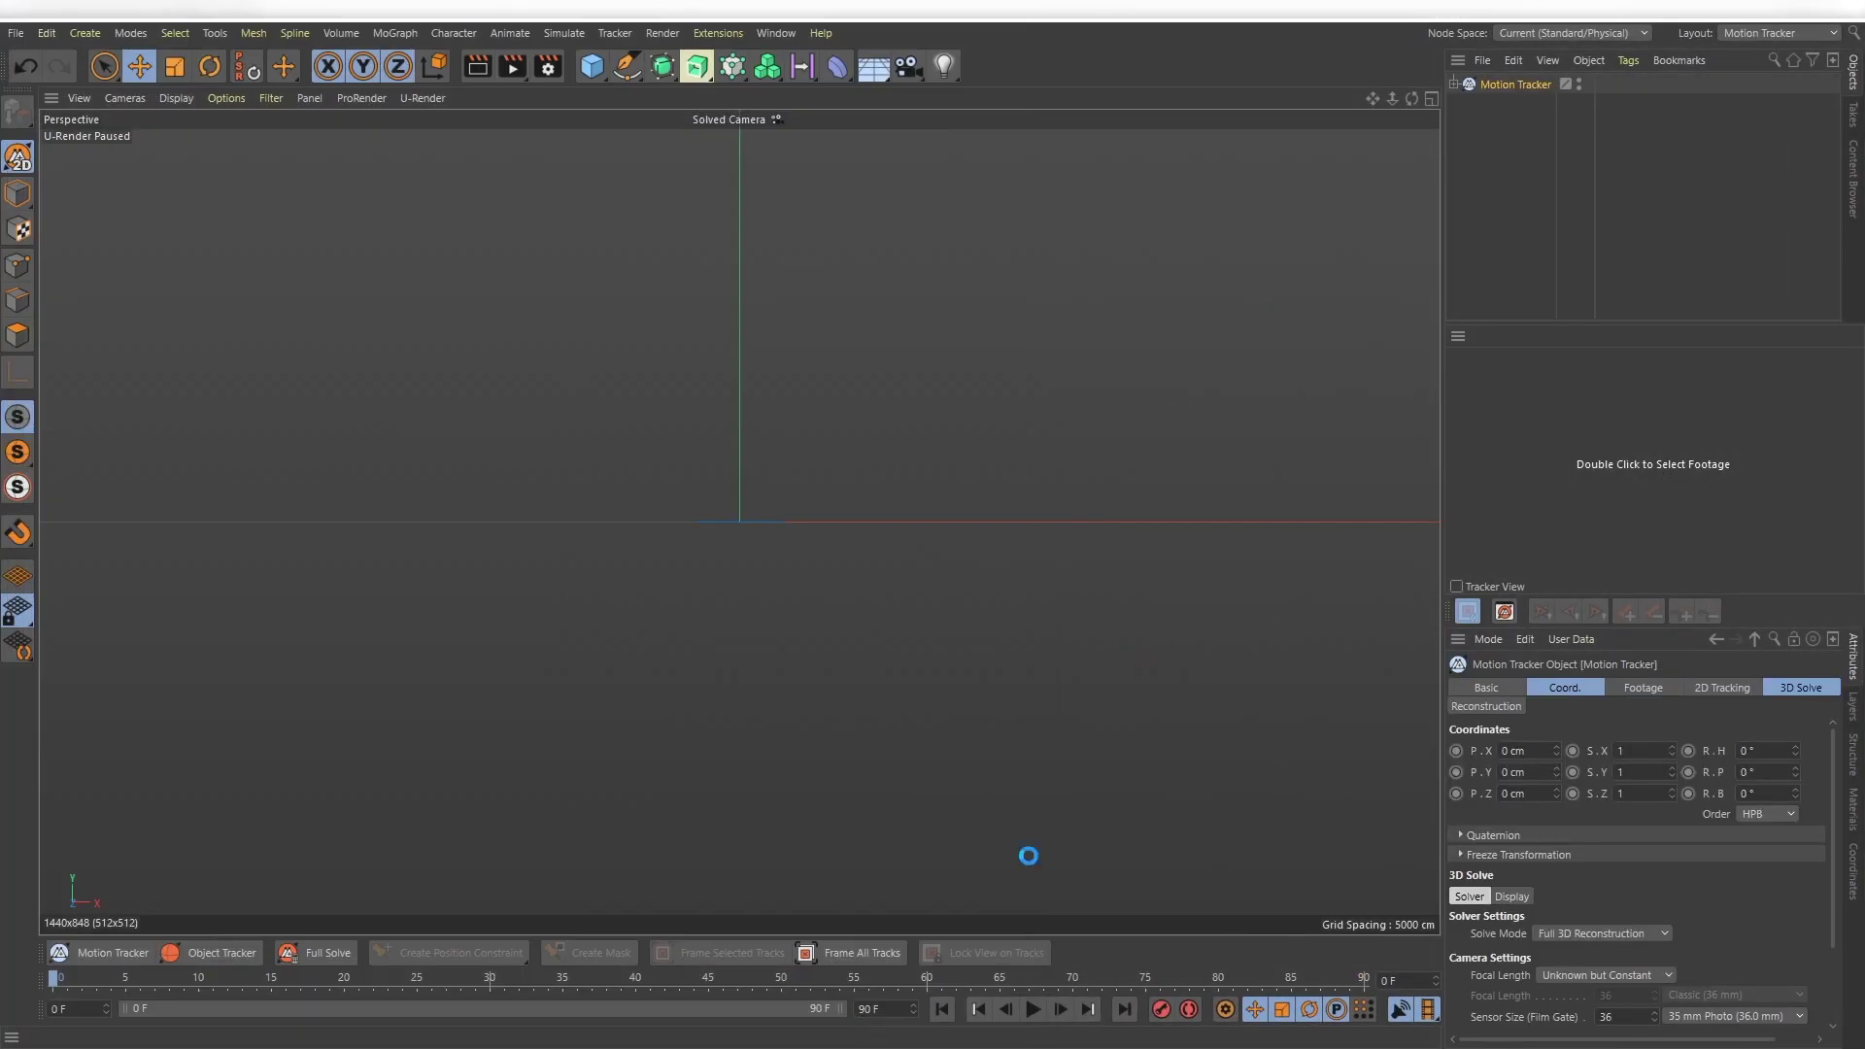
click(1623, 688)
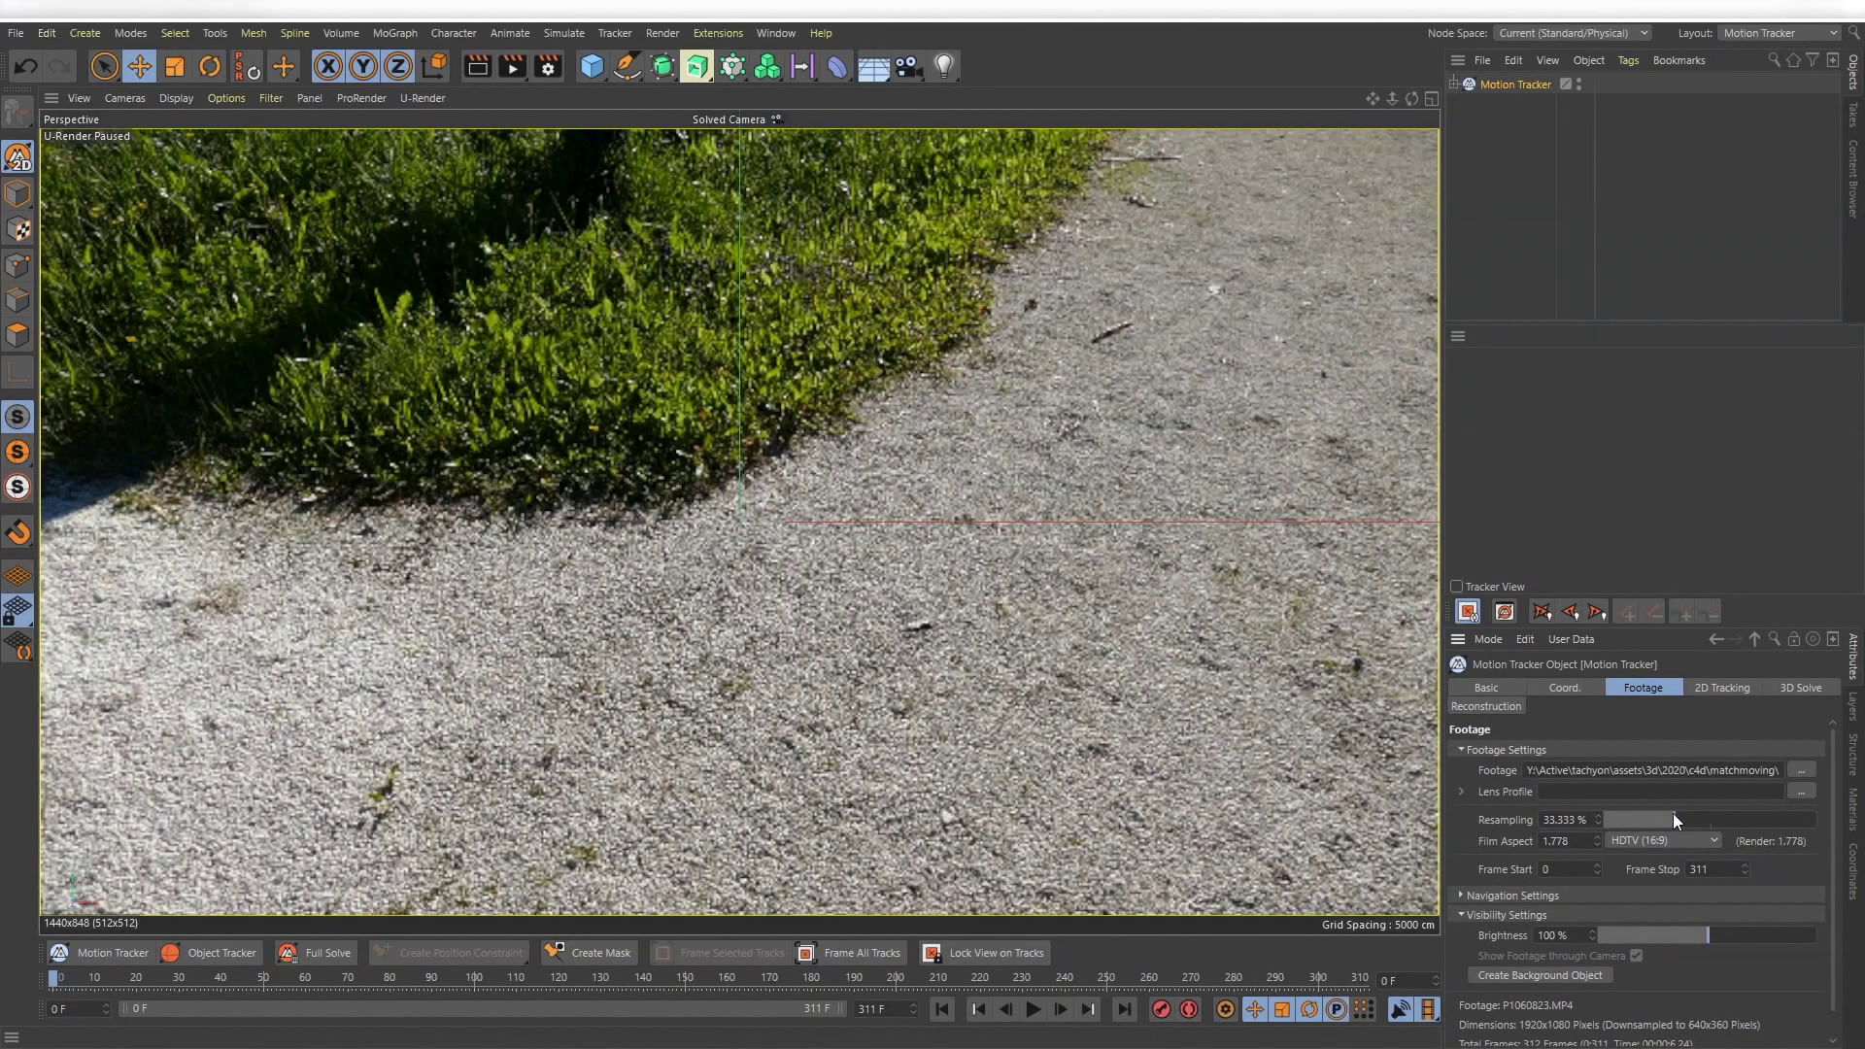
drag(1678, 819, 1812, 822)
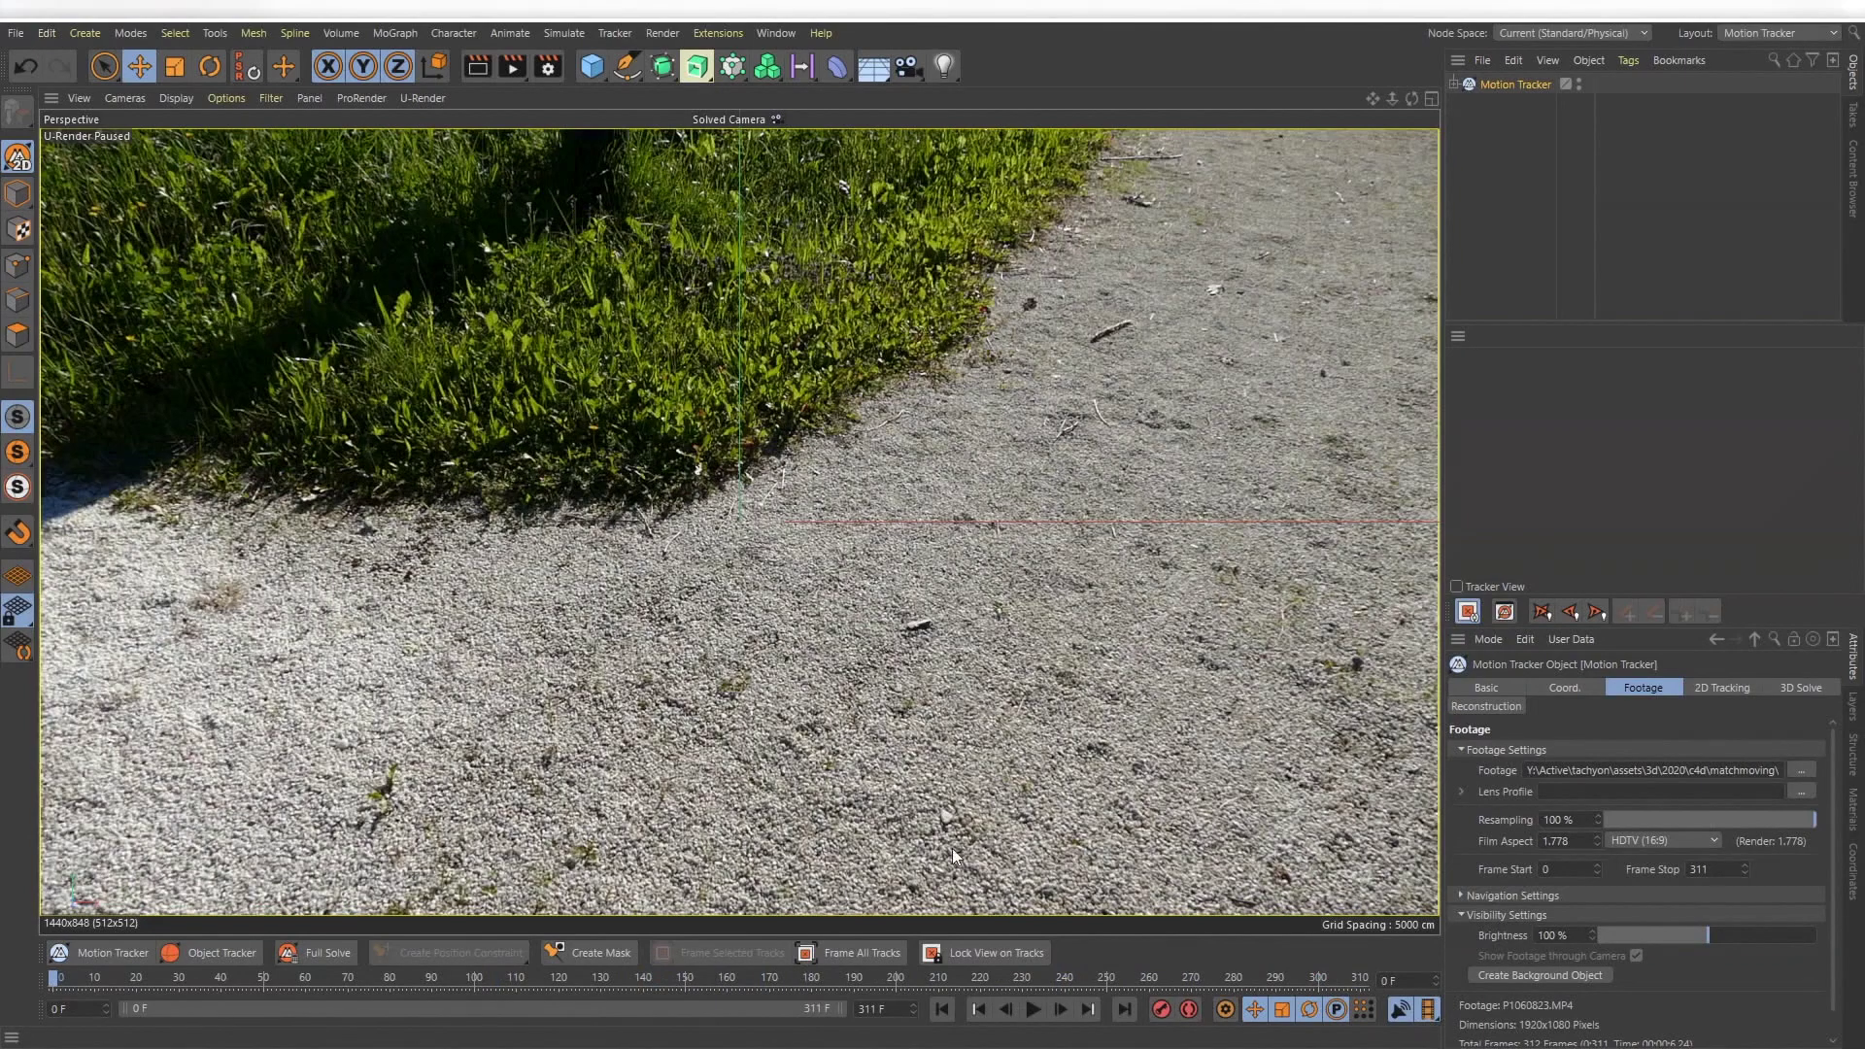
Create automatic 2D tracks, auto-track the footage, and scrub through the frames to review the tracks
click(1718, 689)
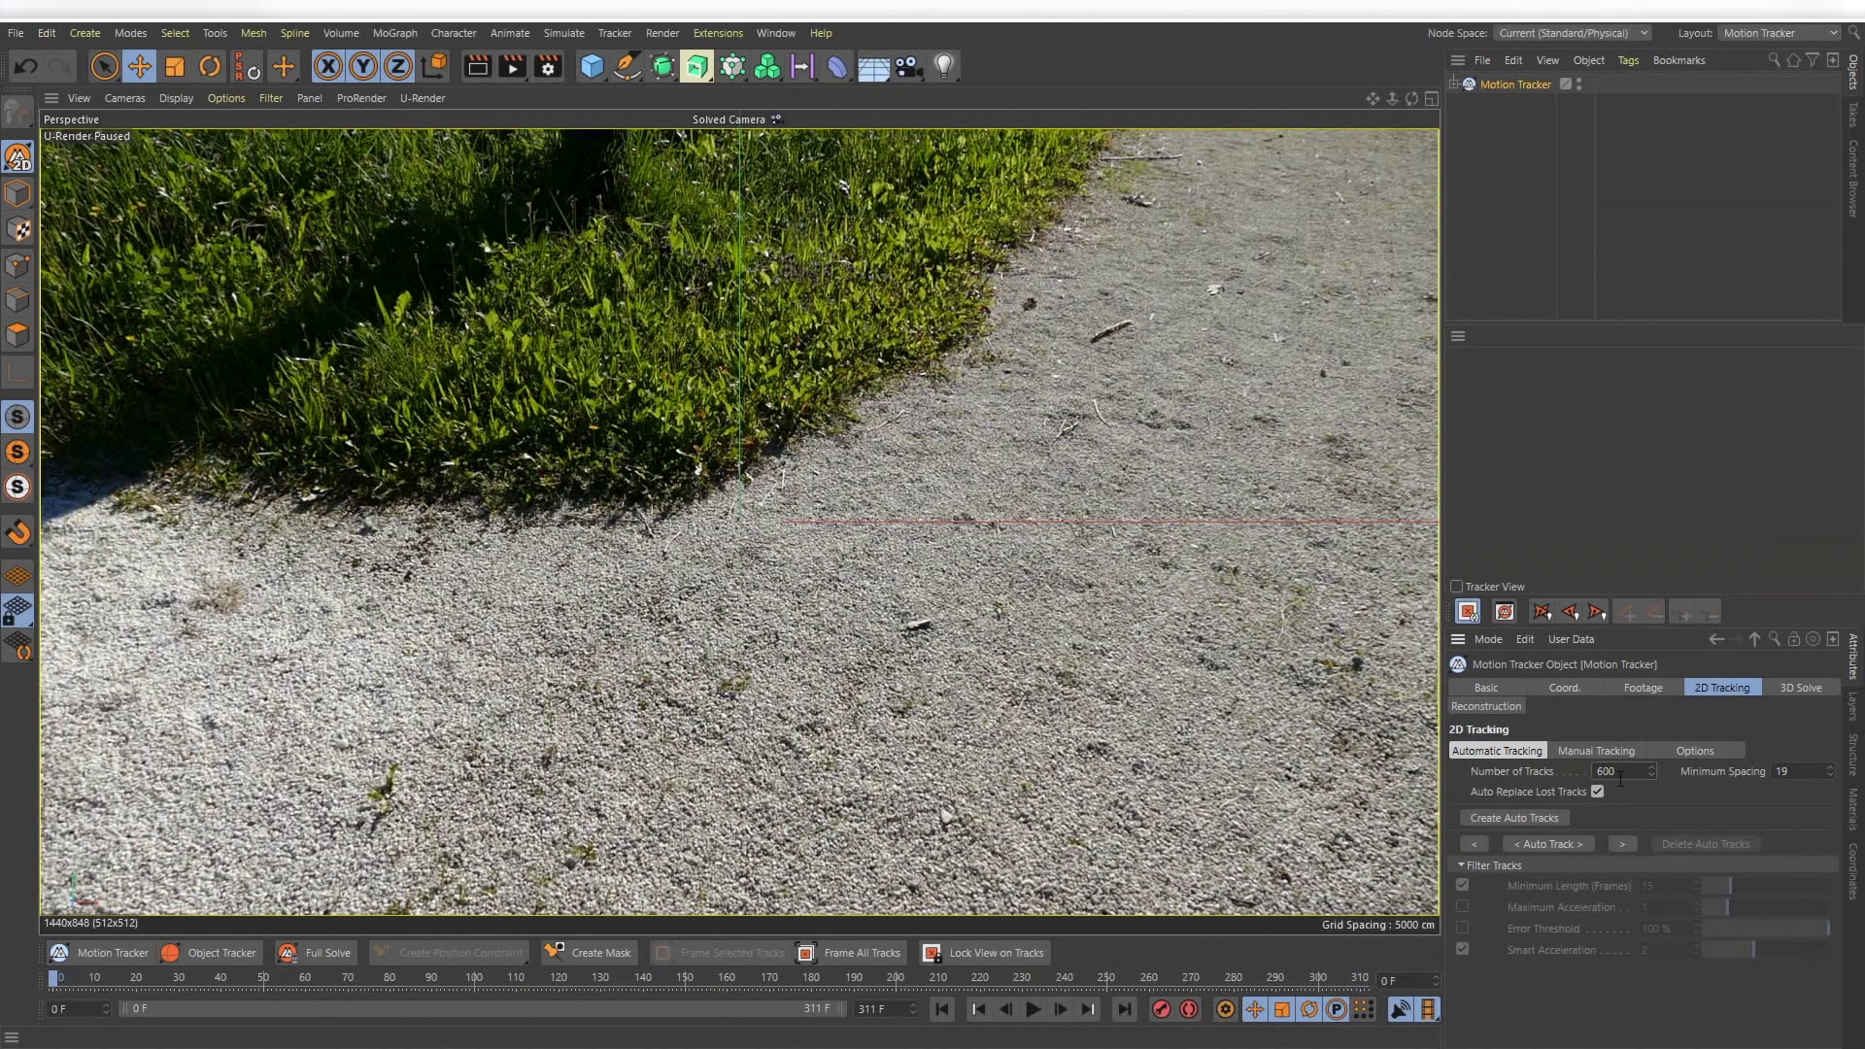
click(1517, 819)
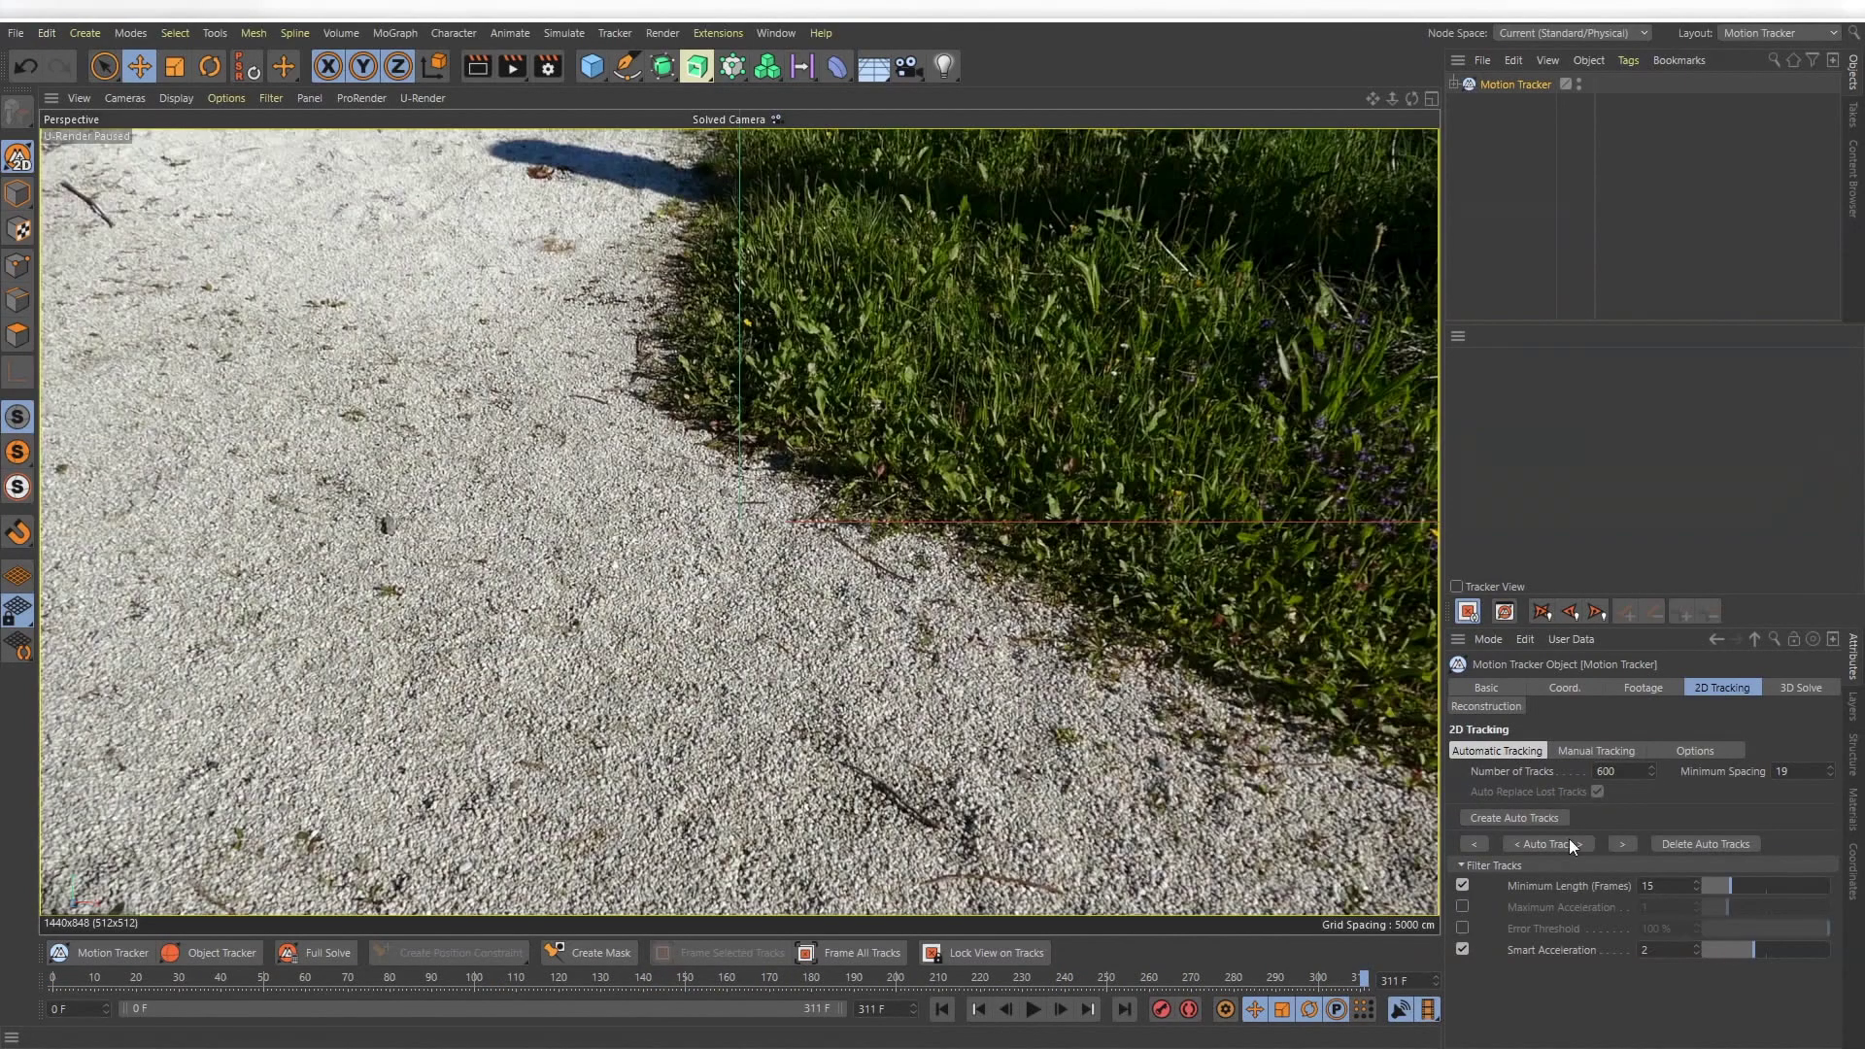
click(686, 980)
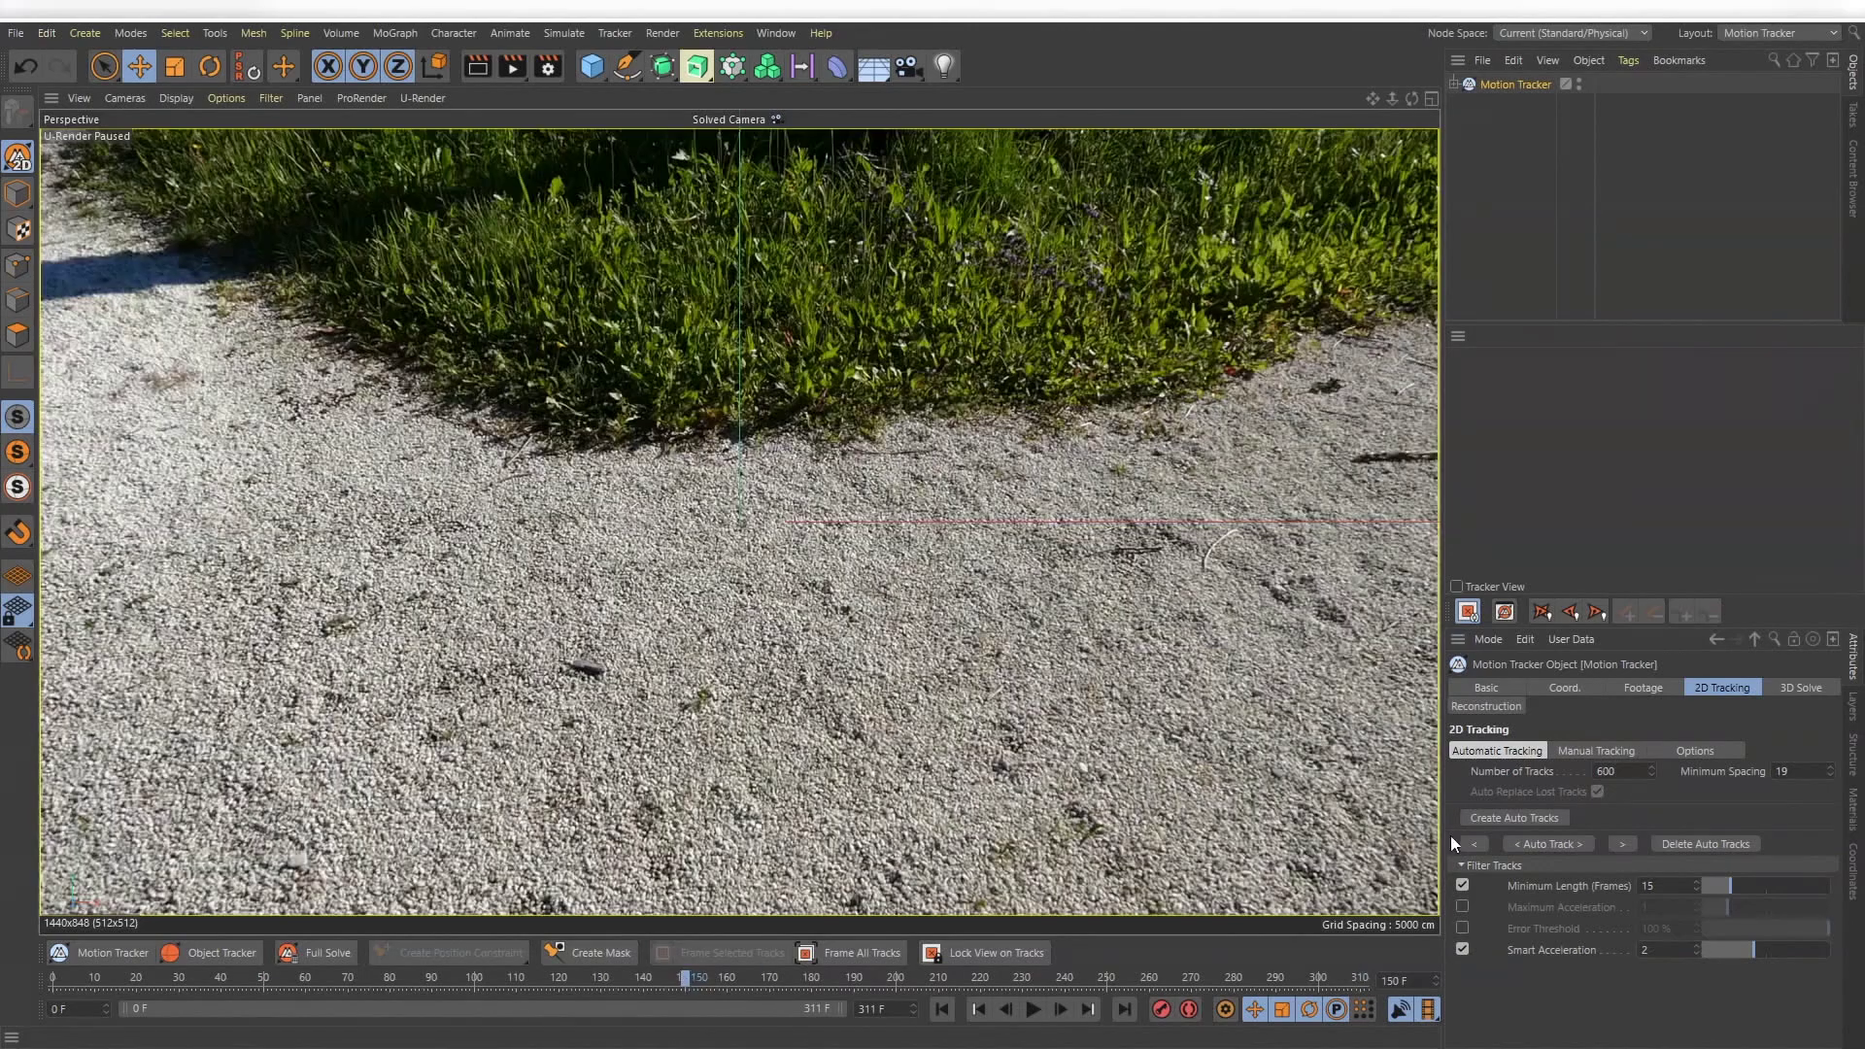
click(1530, 845)
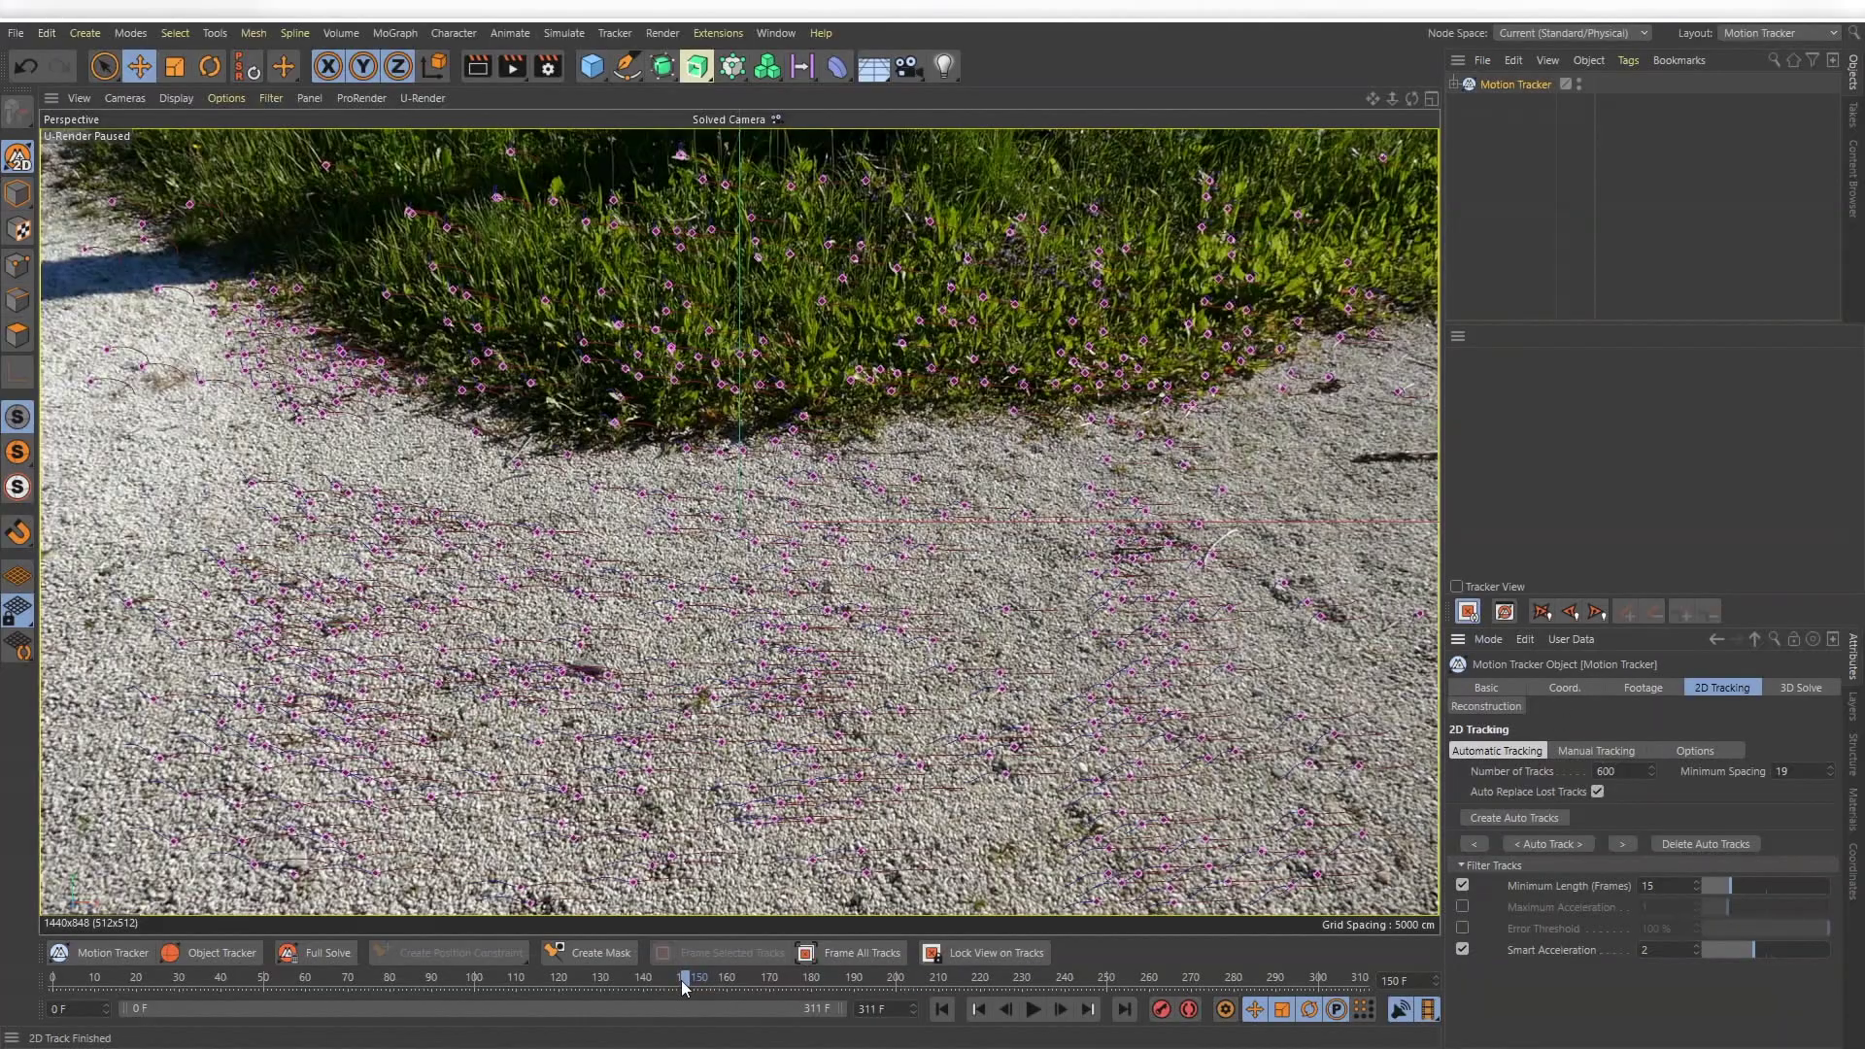
drag(683, 983, 659, 952)
Run the 3D solver, select the Solved Camera, and check the solved features back to frame 106
click(1780, 683)
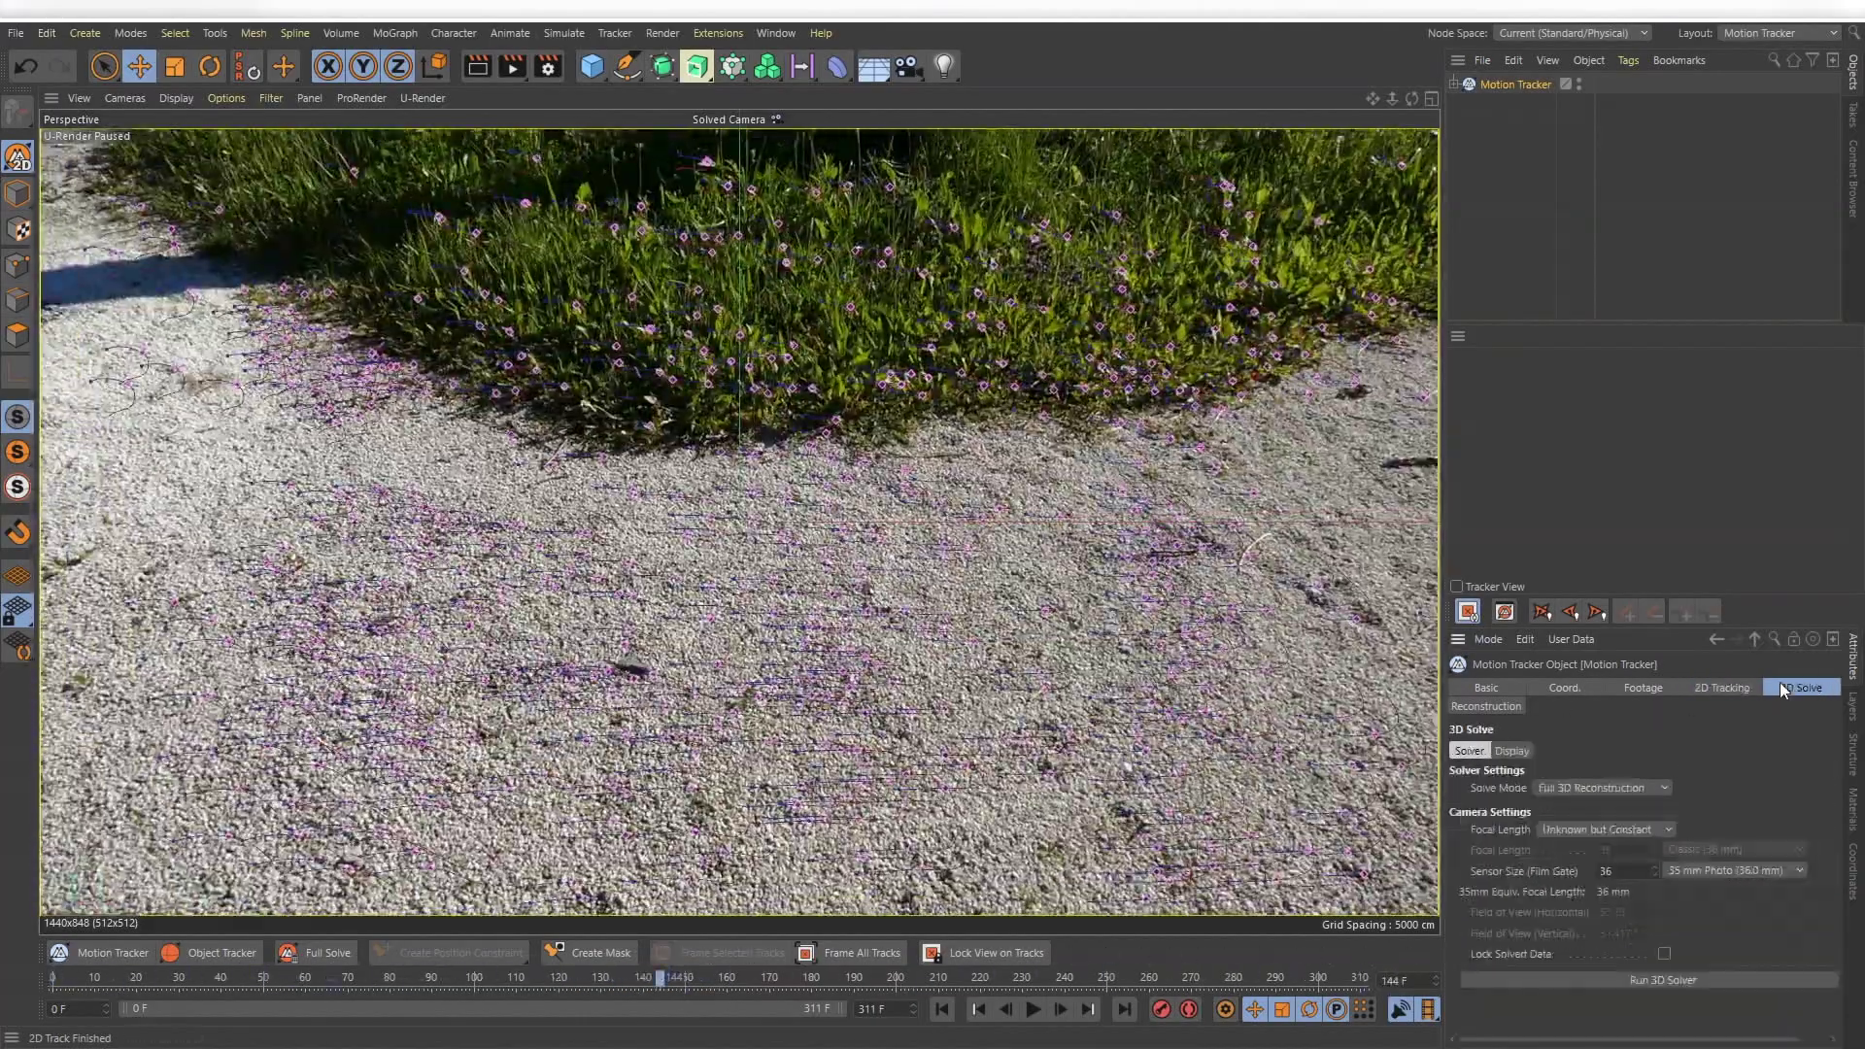
click(1660, 981)
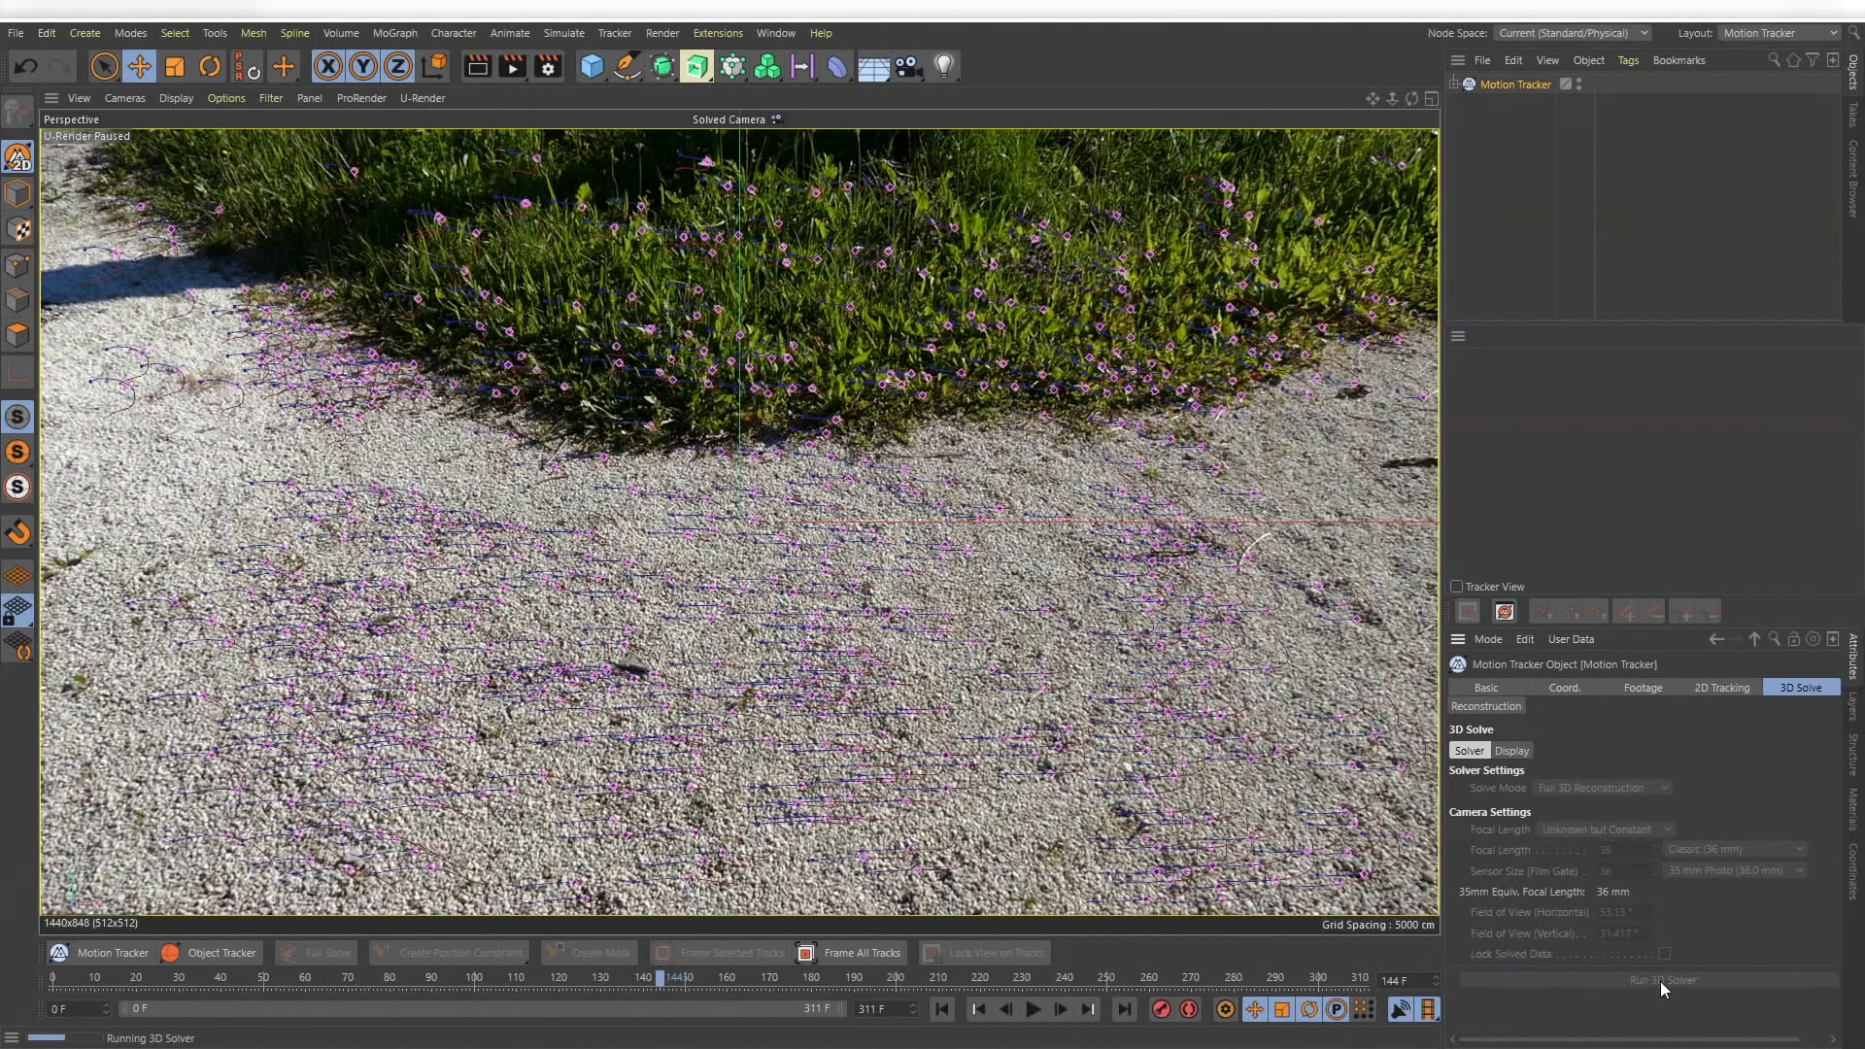
click(1454, 84)
click(1523, 103)
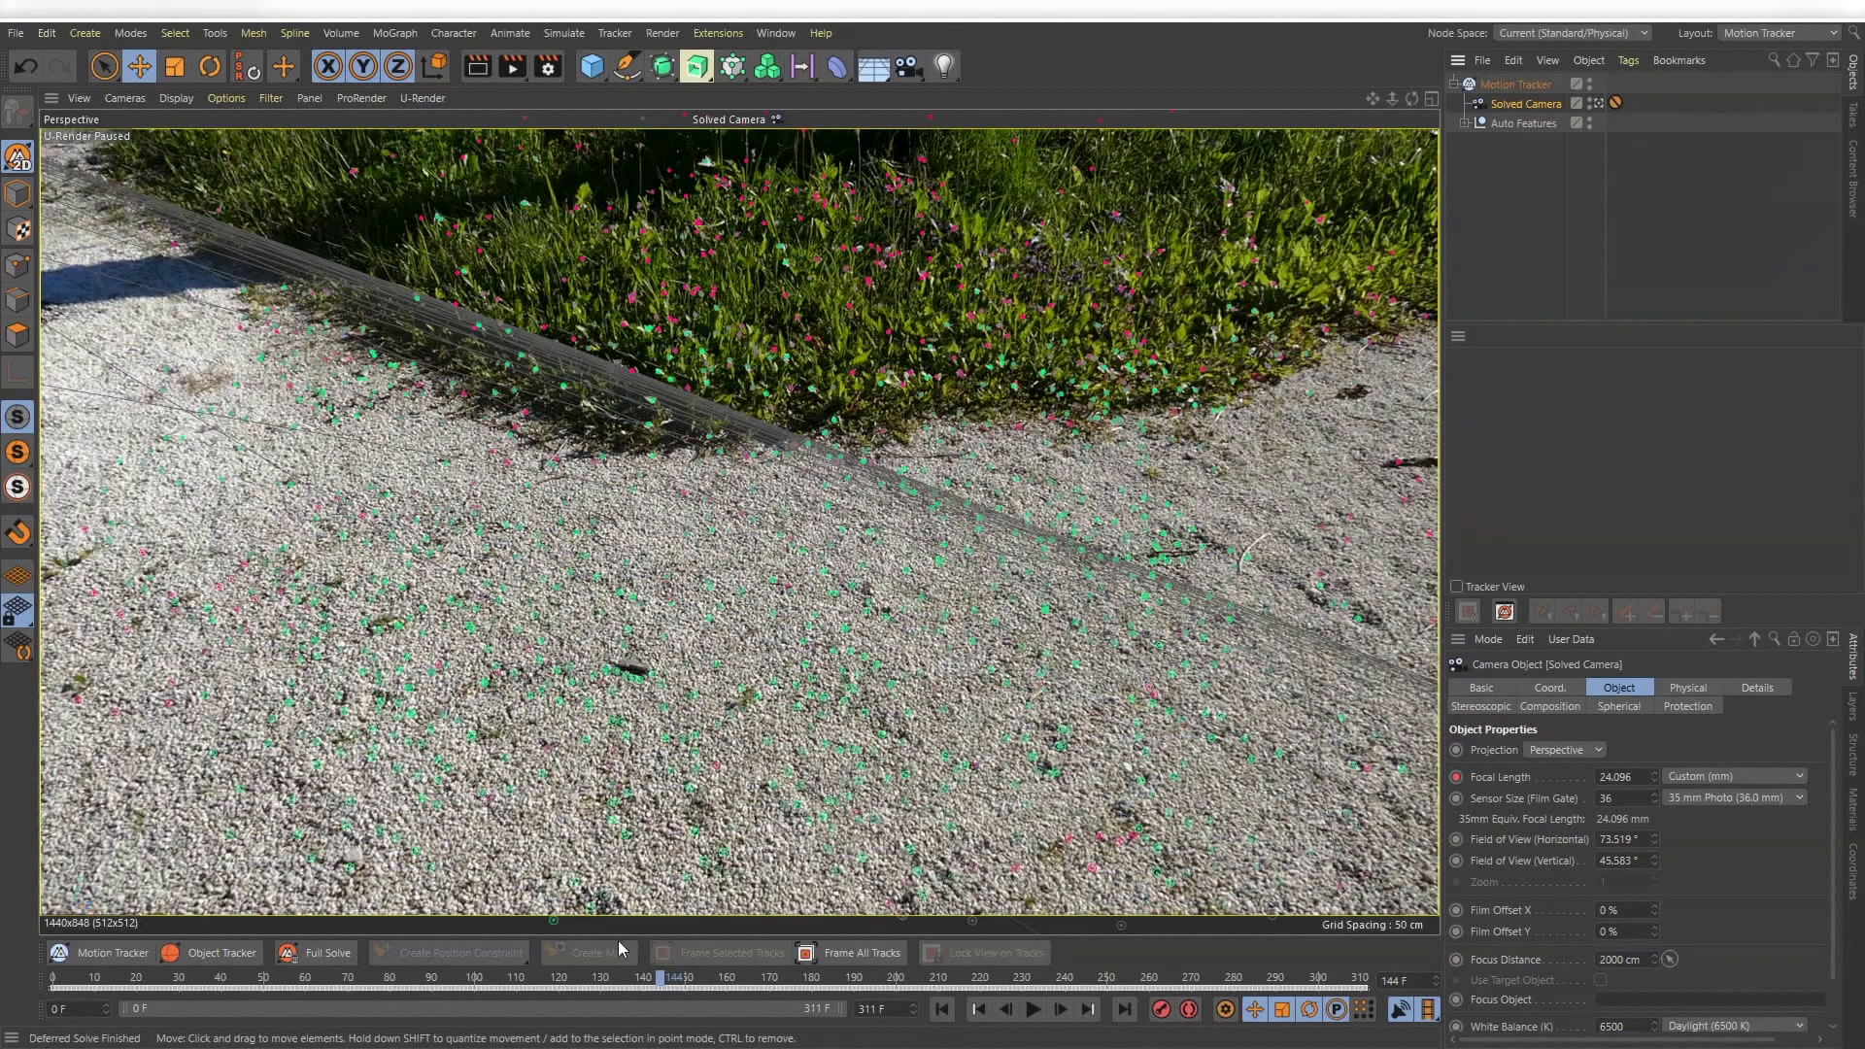
drag(664, 978, 502, 983)
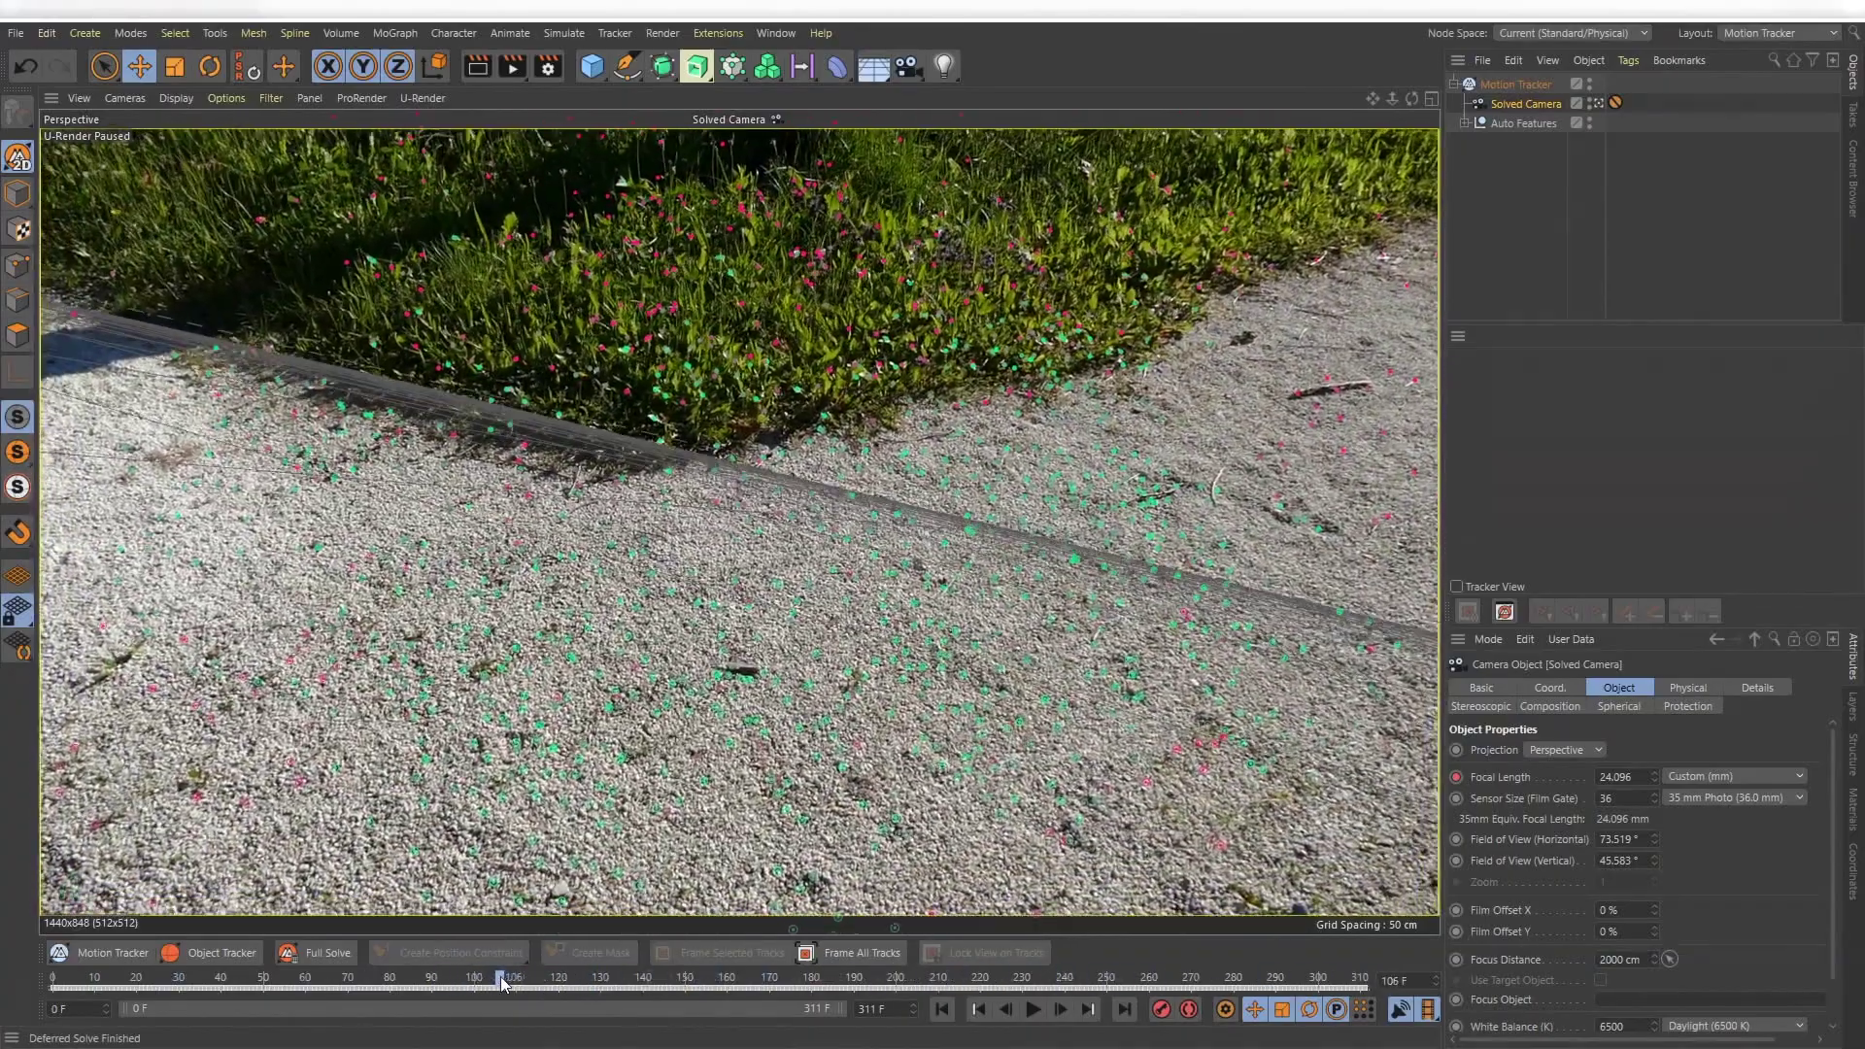
Add a Planar Constraint with axis Y to the Motion Tracker, defined by gravel features Auto 1379, Auto 1469 and Auto 1511
right_click(1532, 86)
mouse_move(1593, 338)
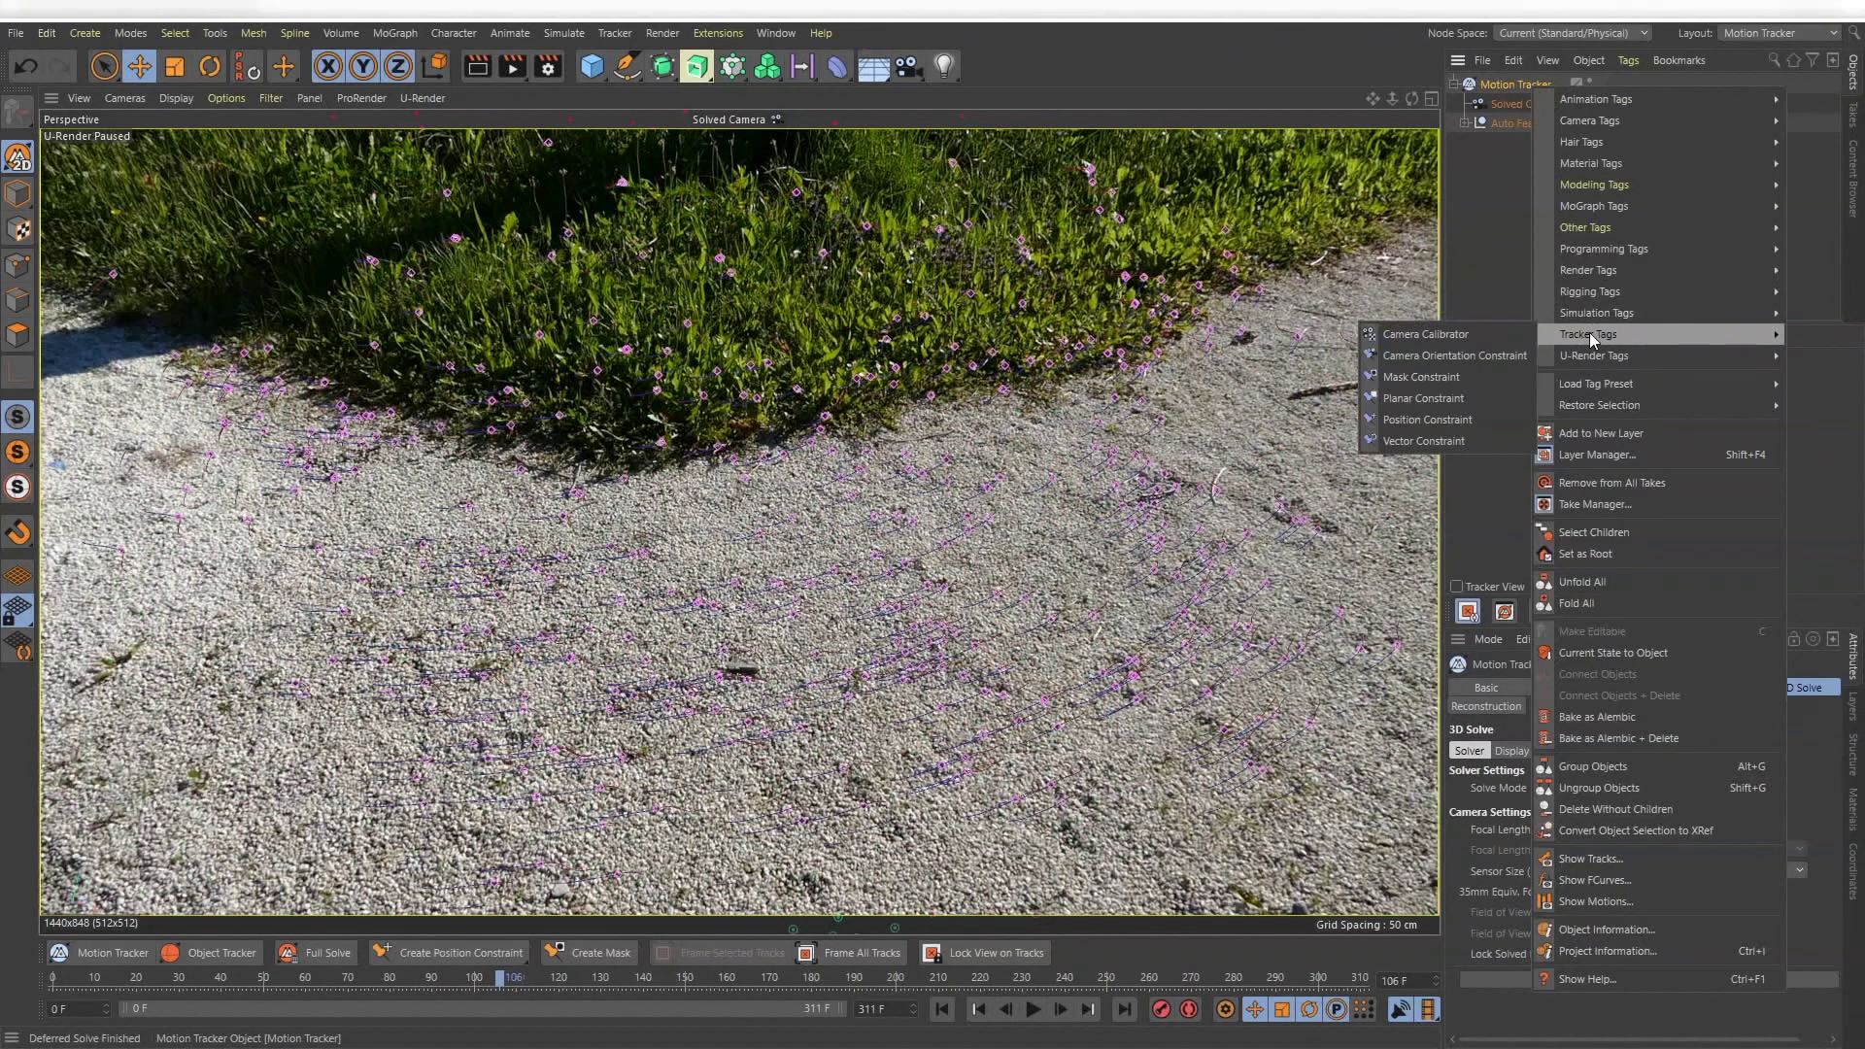
click(1535, 215)
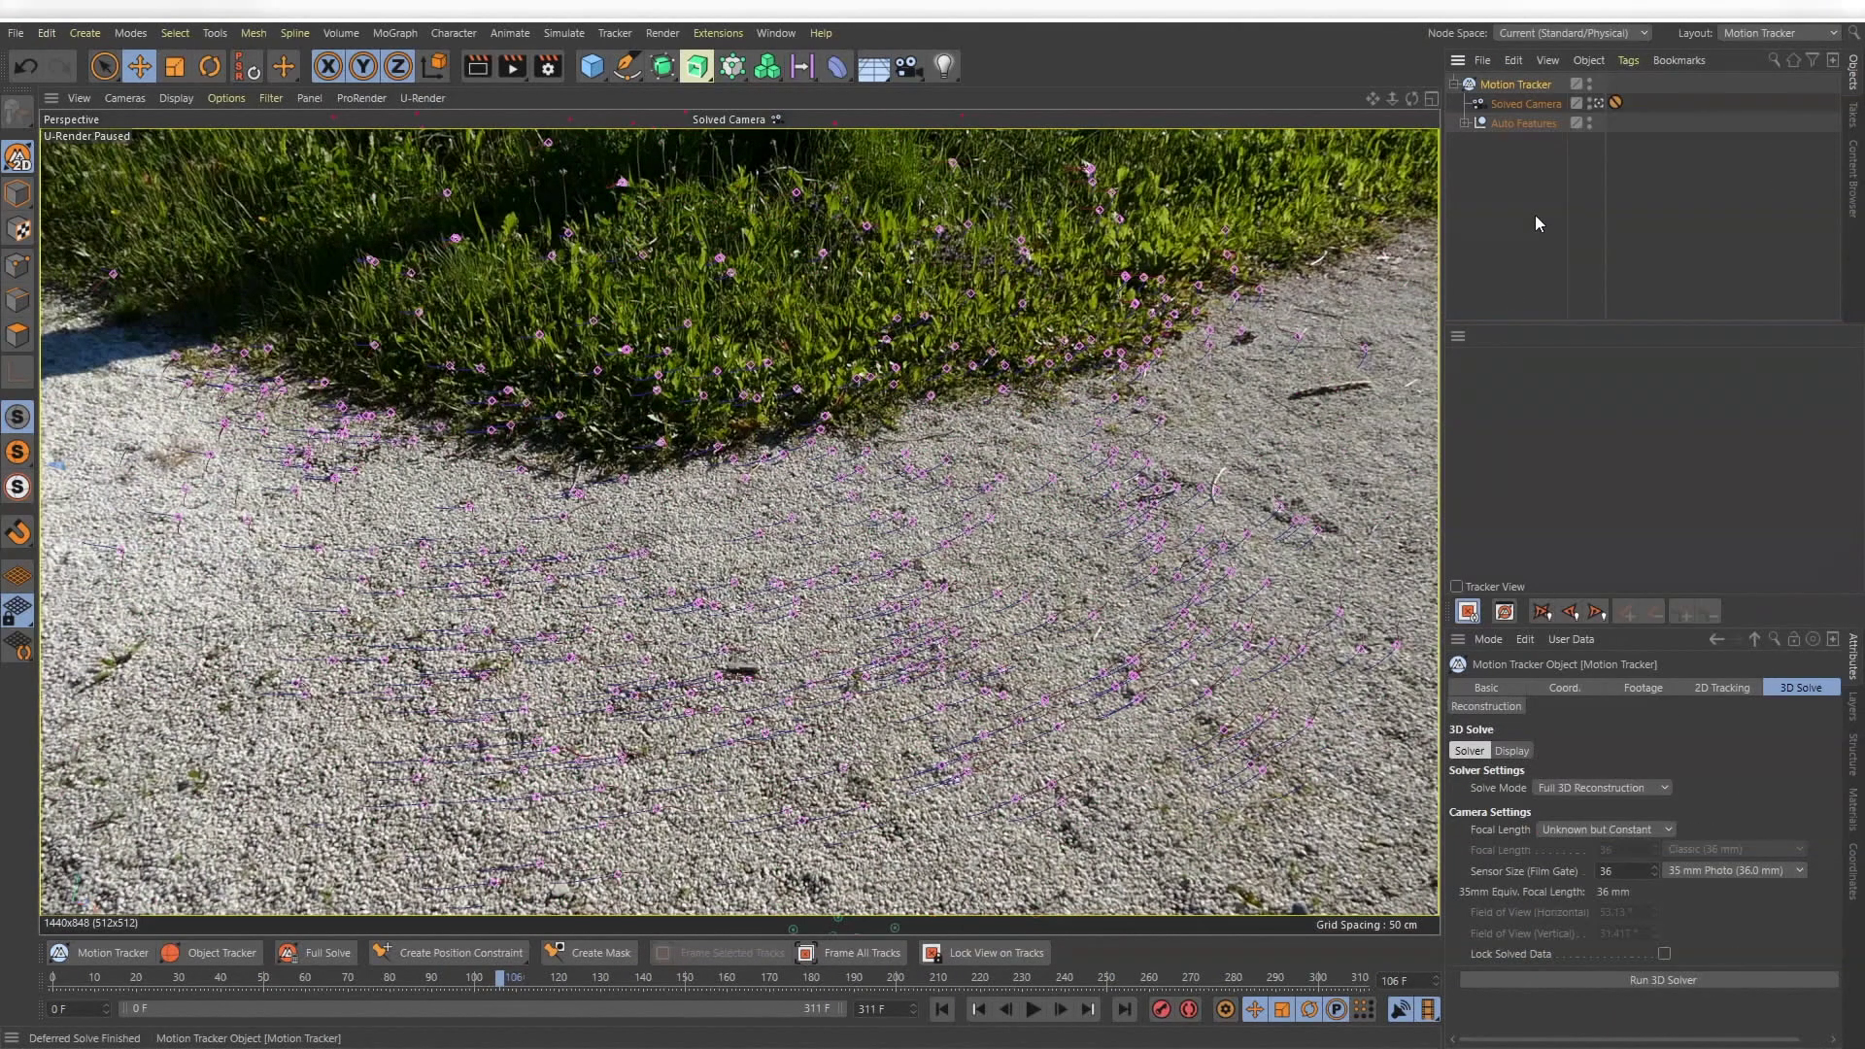
click(1525, 104)
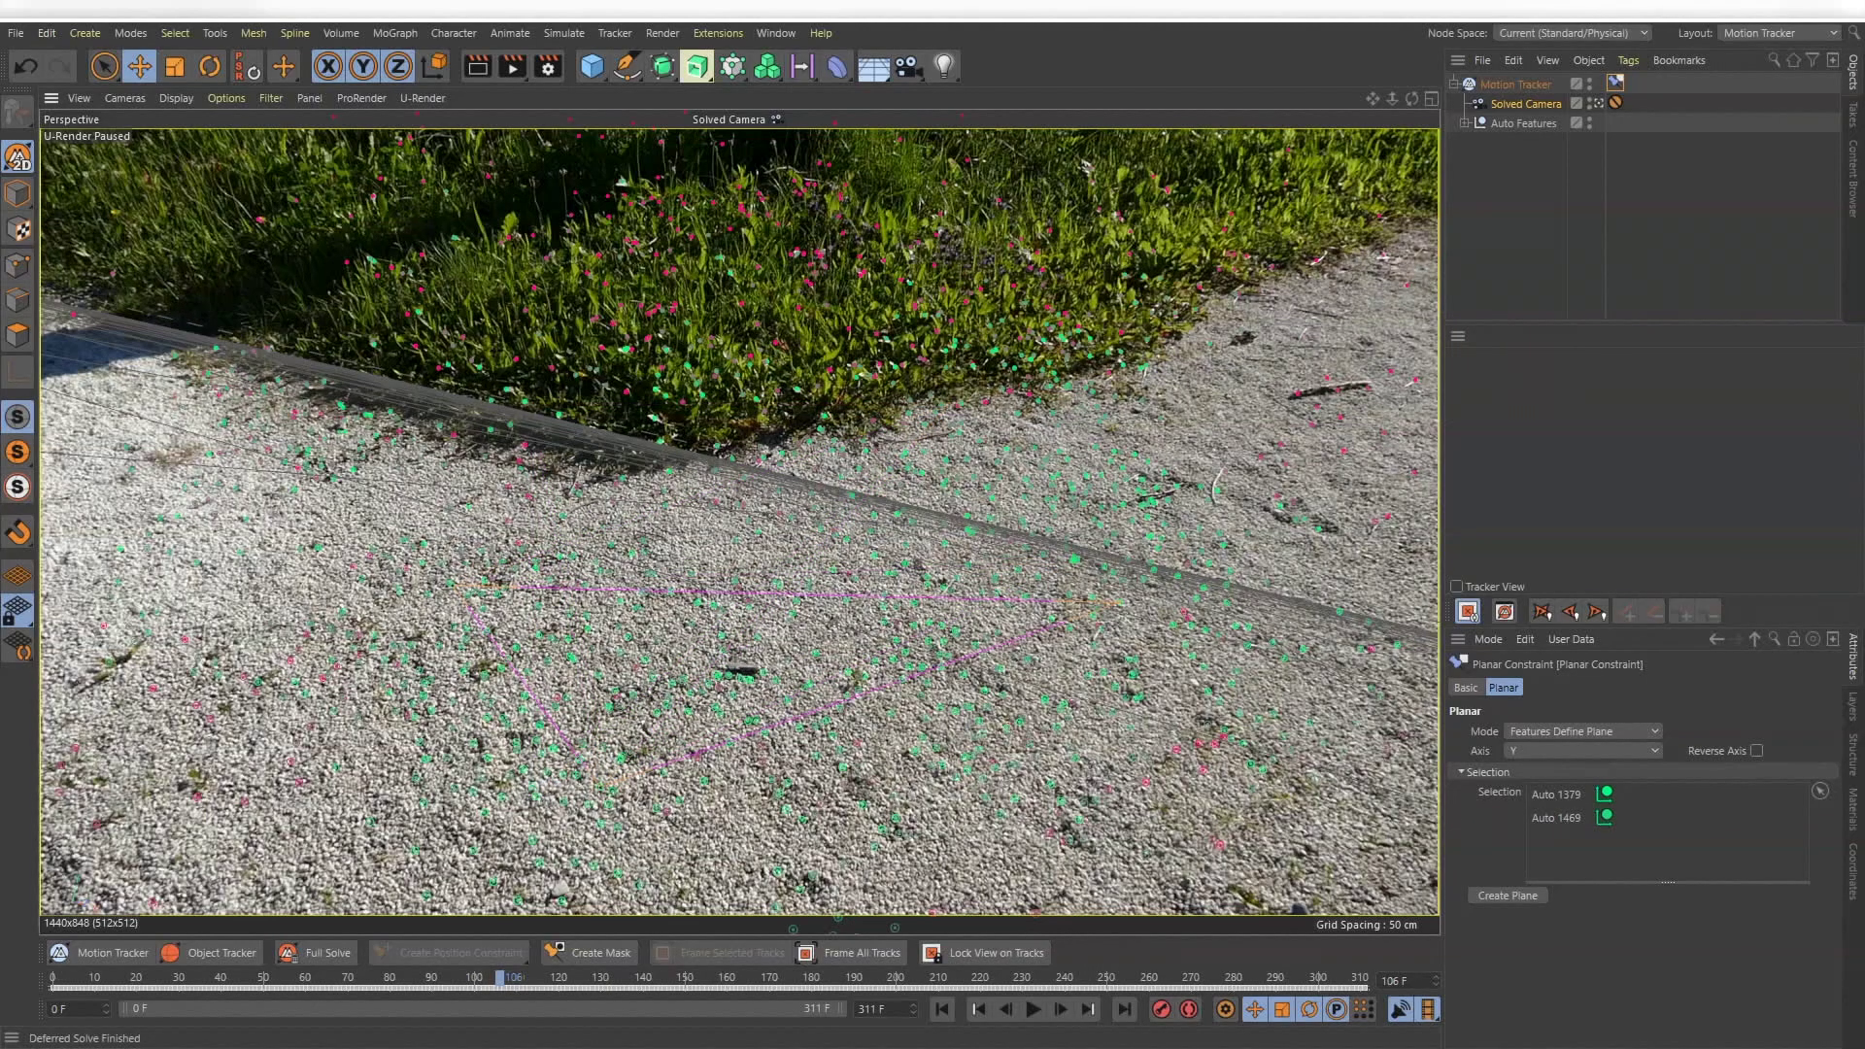
drag(1122, 602, 1153, 538)
Add a Position Constraint to the Motion Tracker that places feature Auto 1307 at the world origin
click(1544, 84)
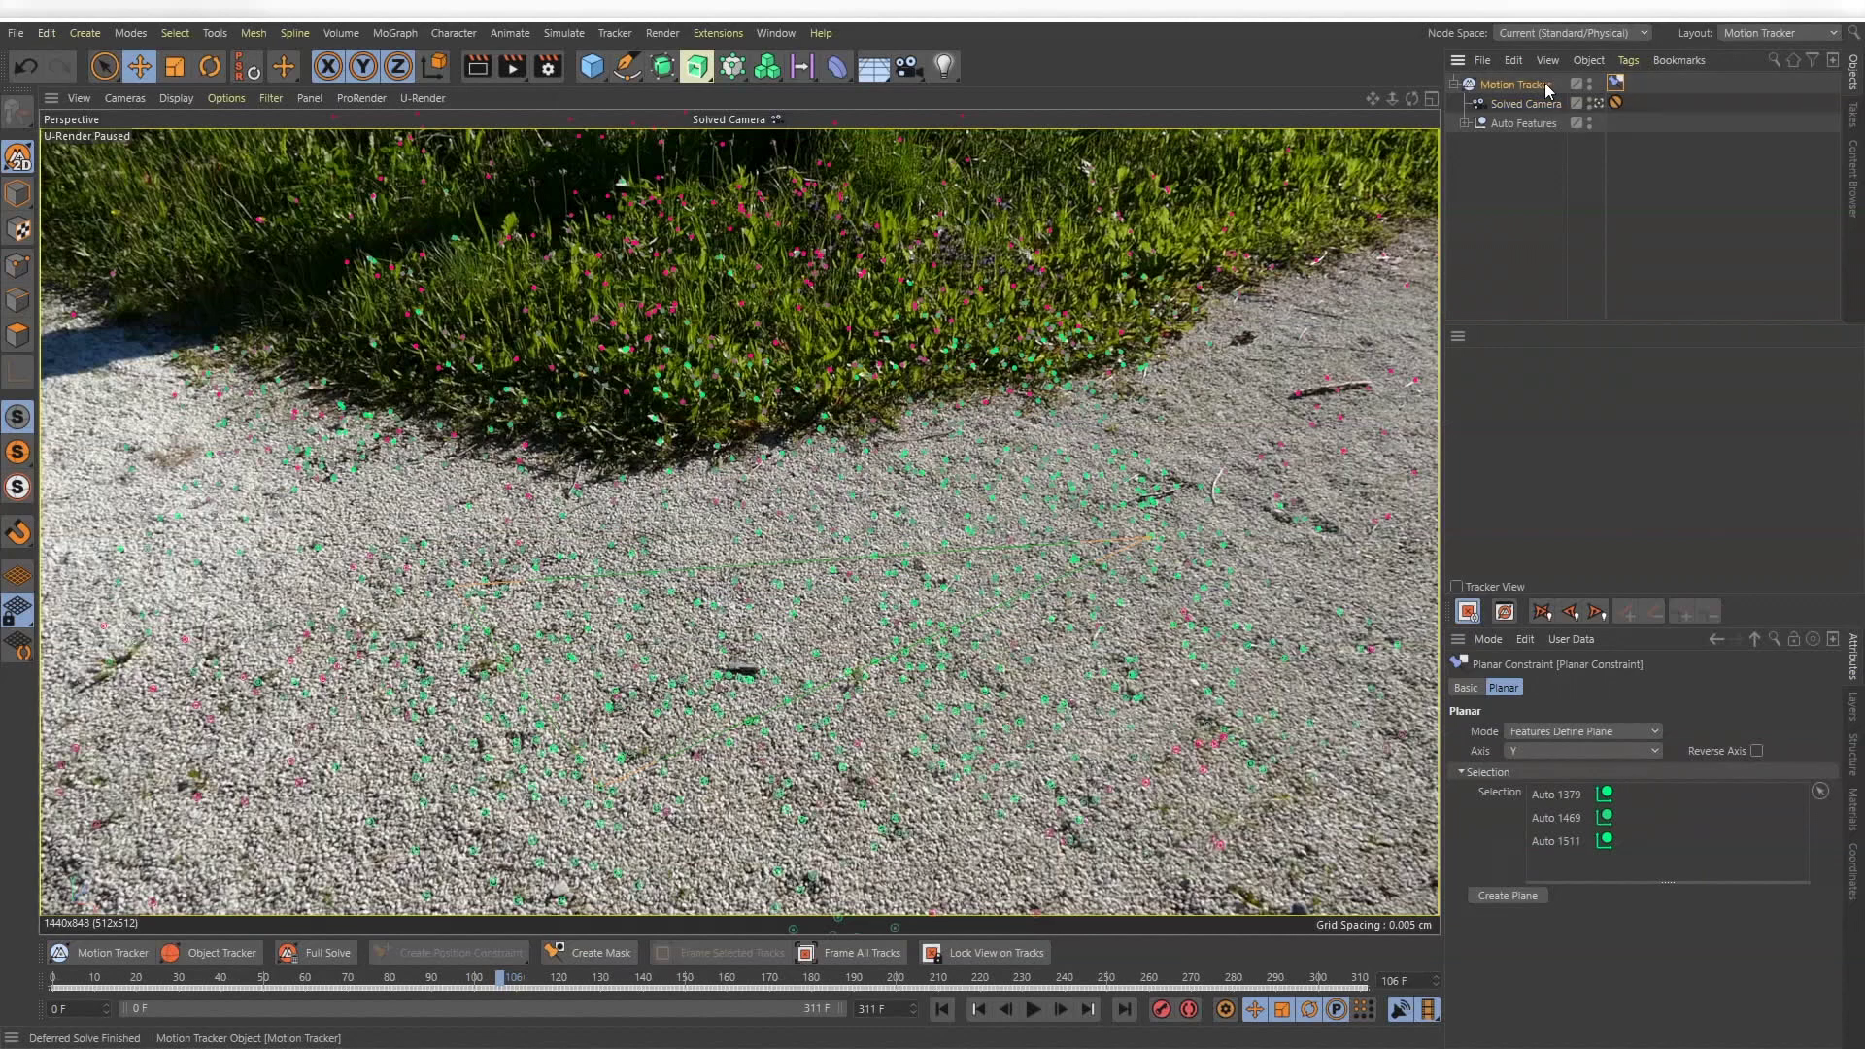
right_click(1545, 85)
mouse_move(1583, 331)
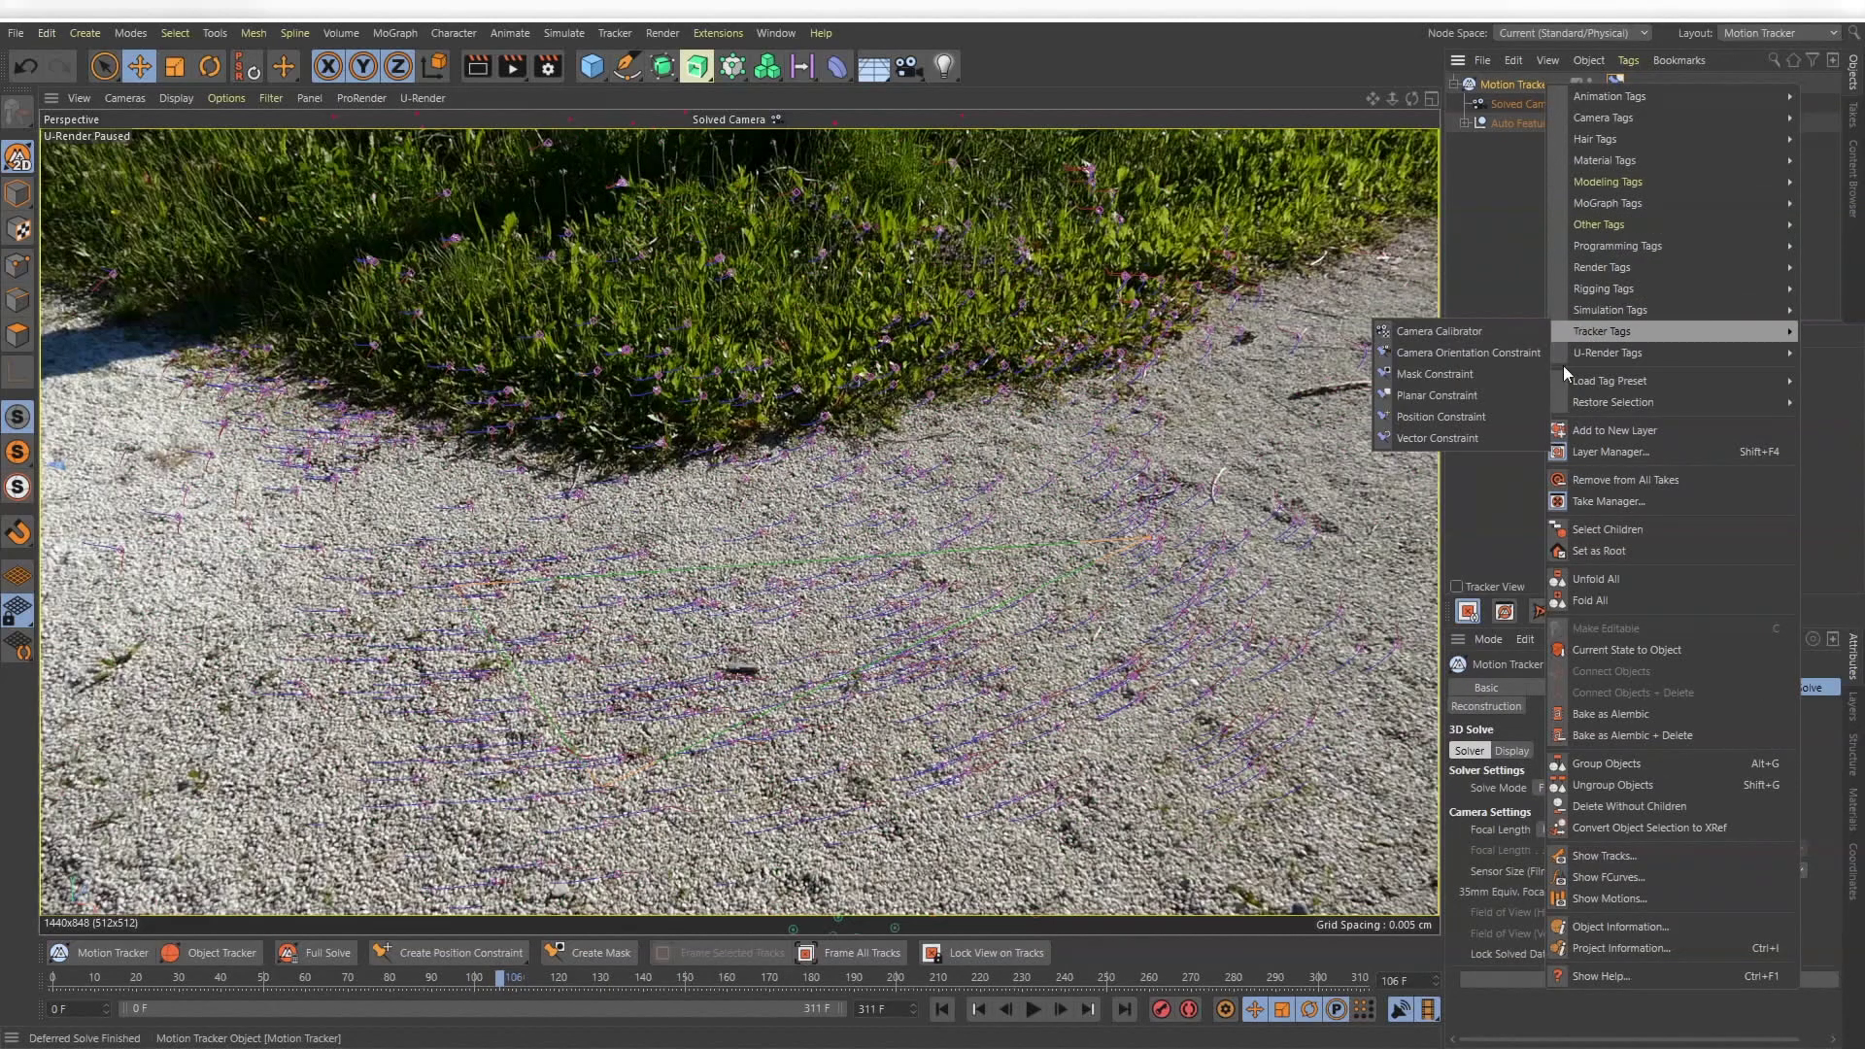
click(1482, 415)
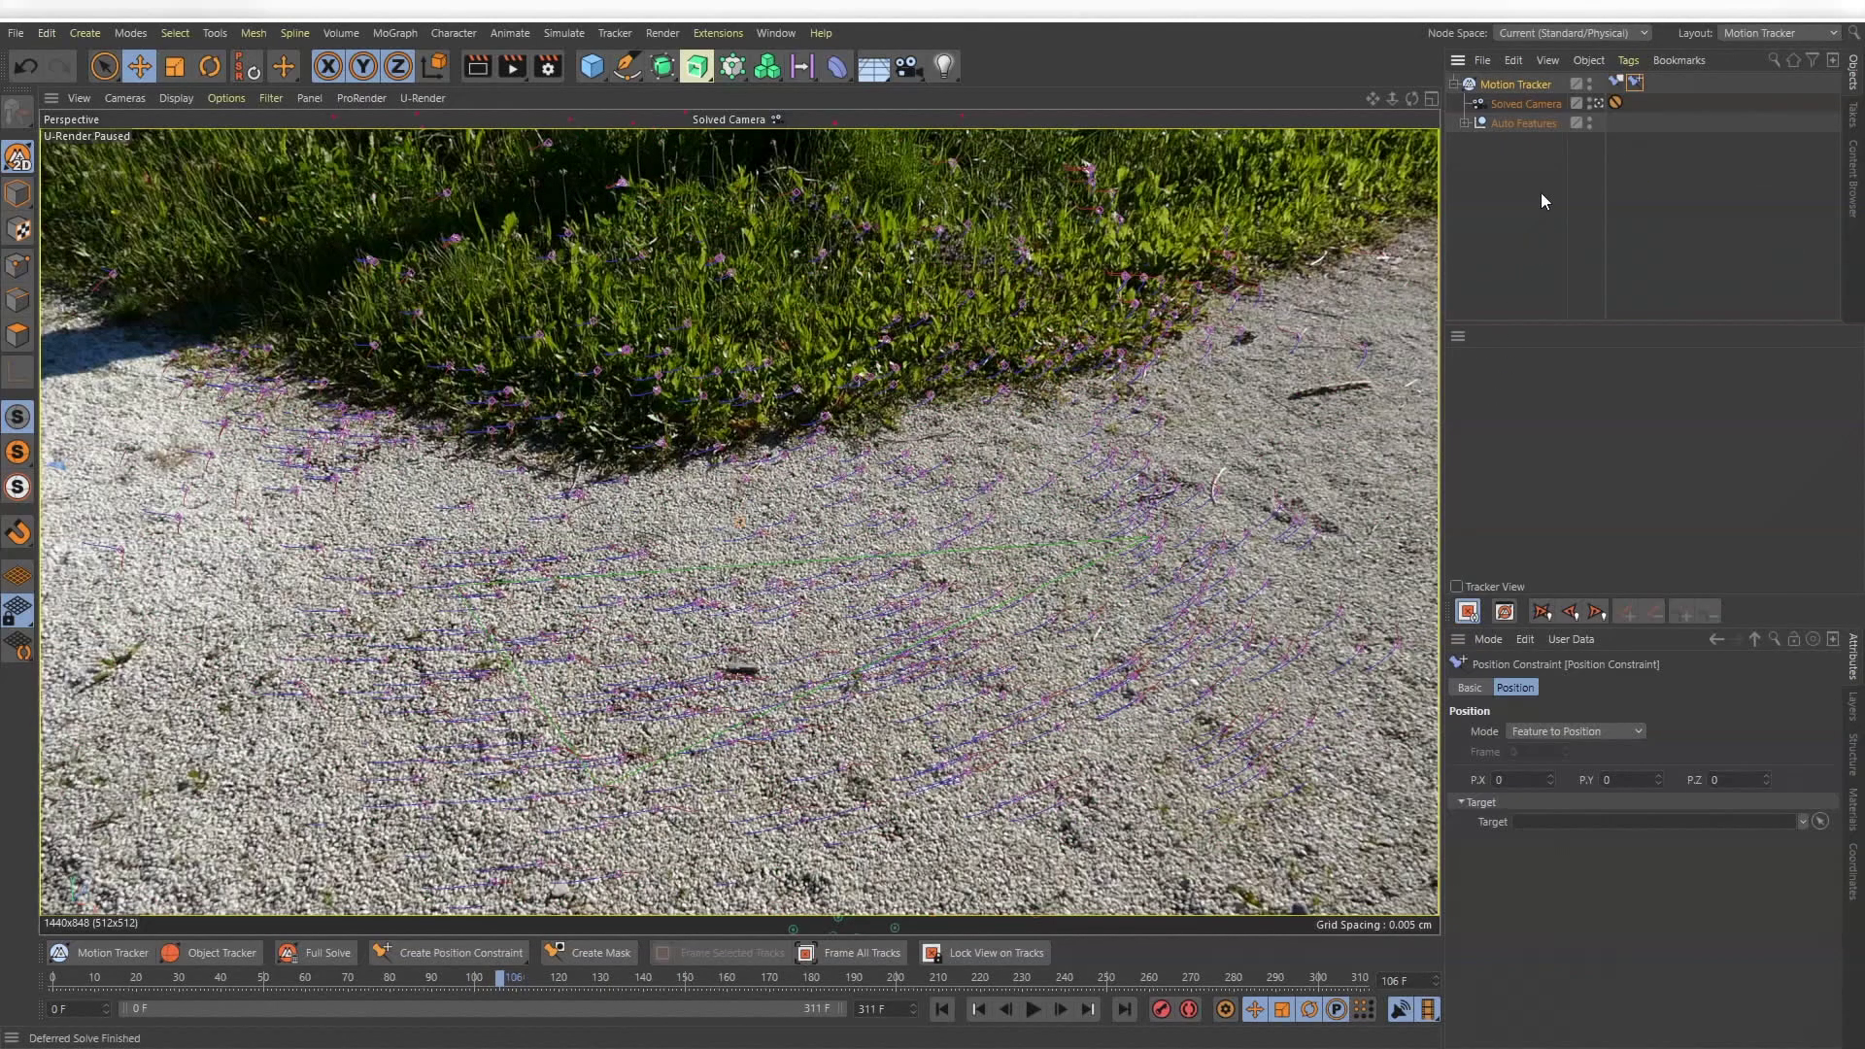
click(1536, 103)
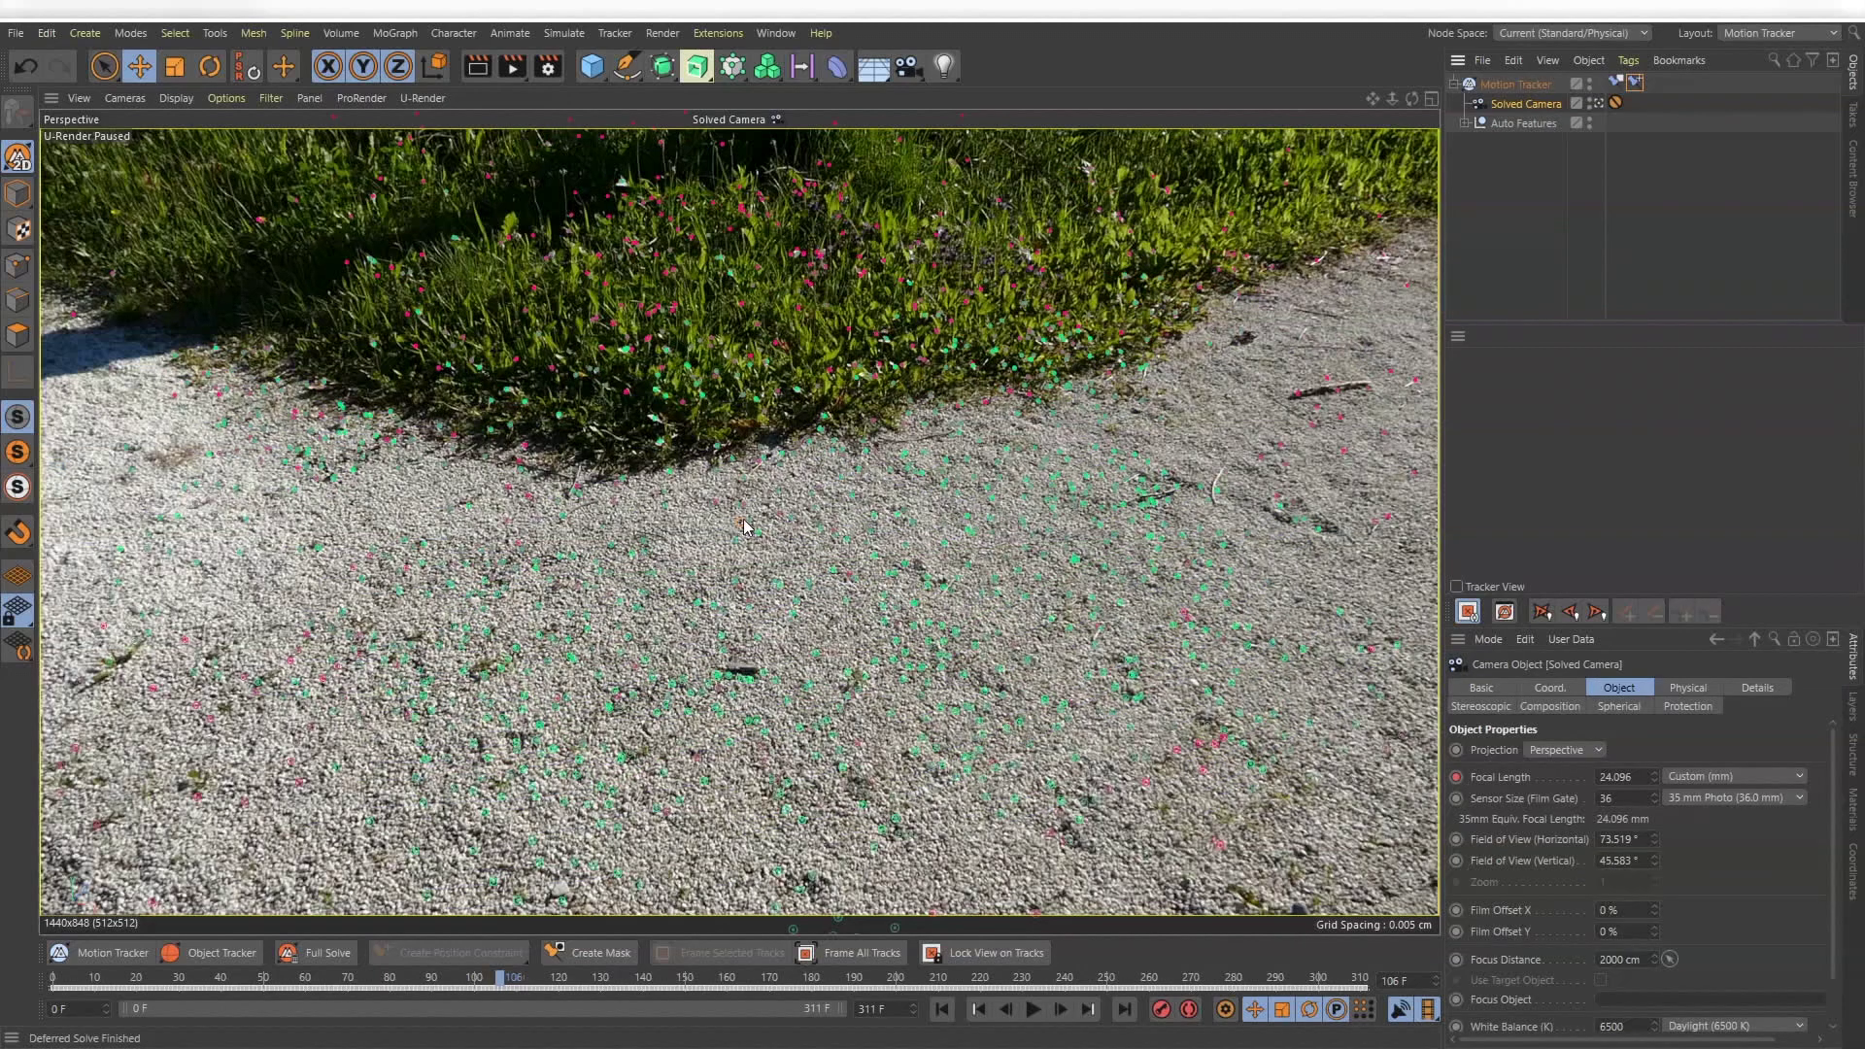
click(1634, 84)
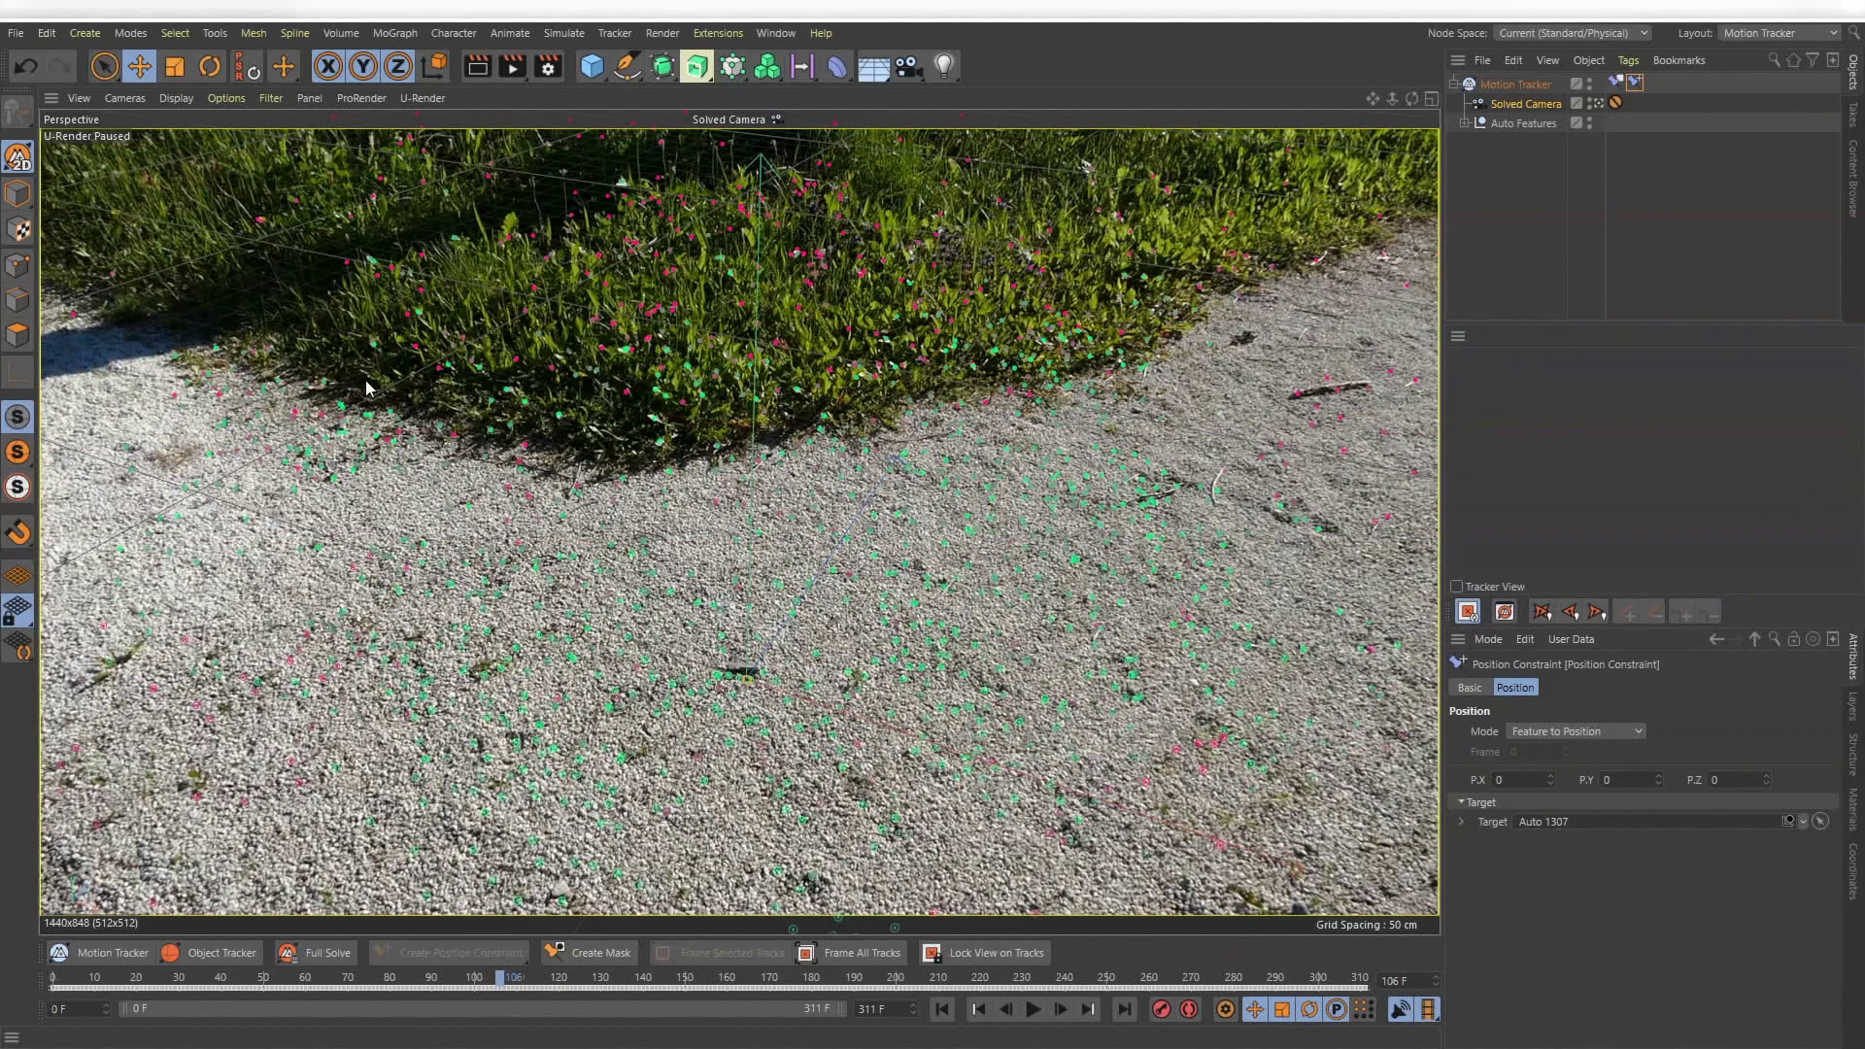
Bring the rock and rhino objects from rhino.c4d into the tracked scene
click(16, 35)
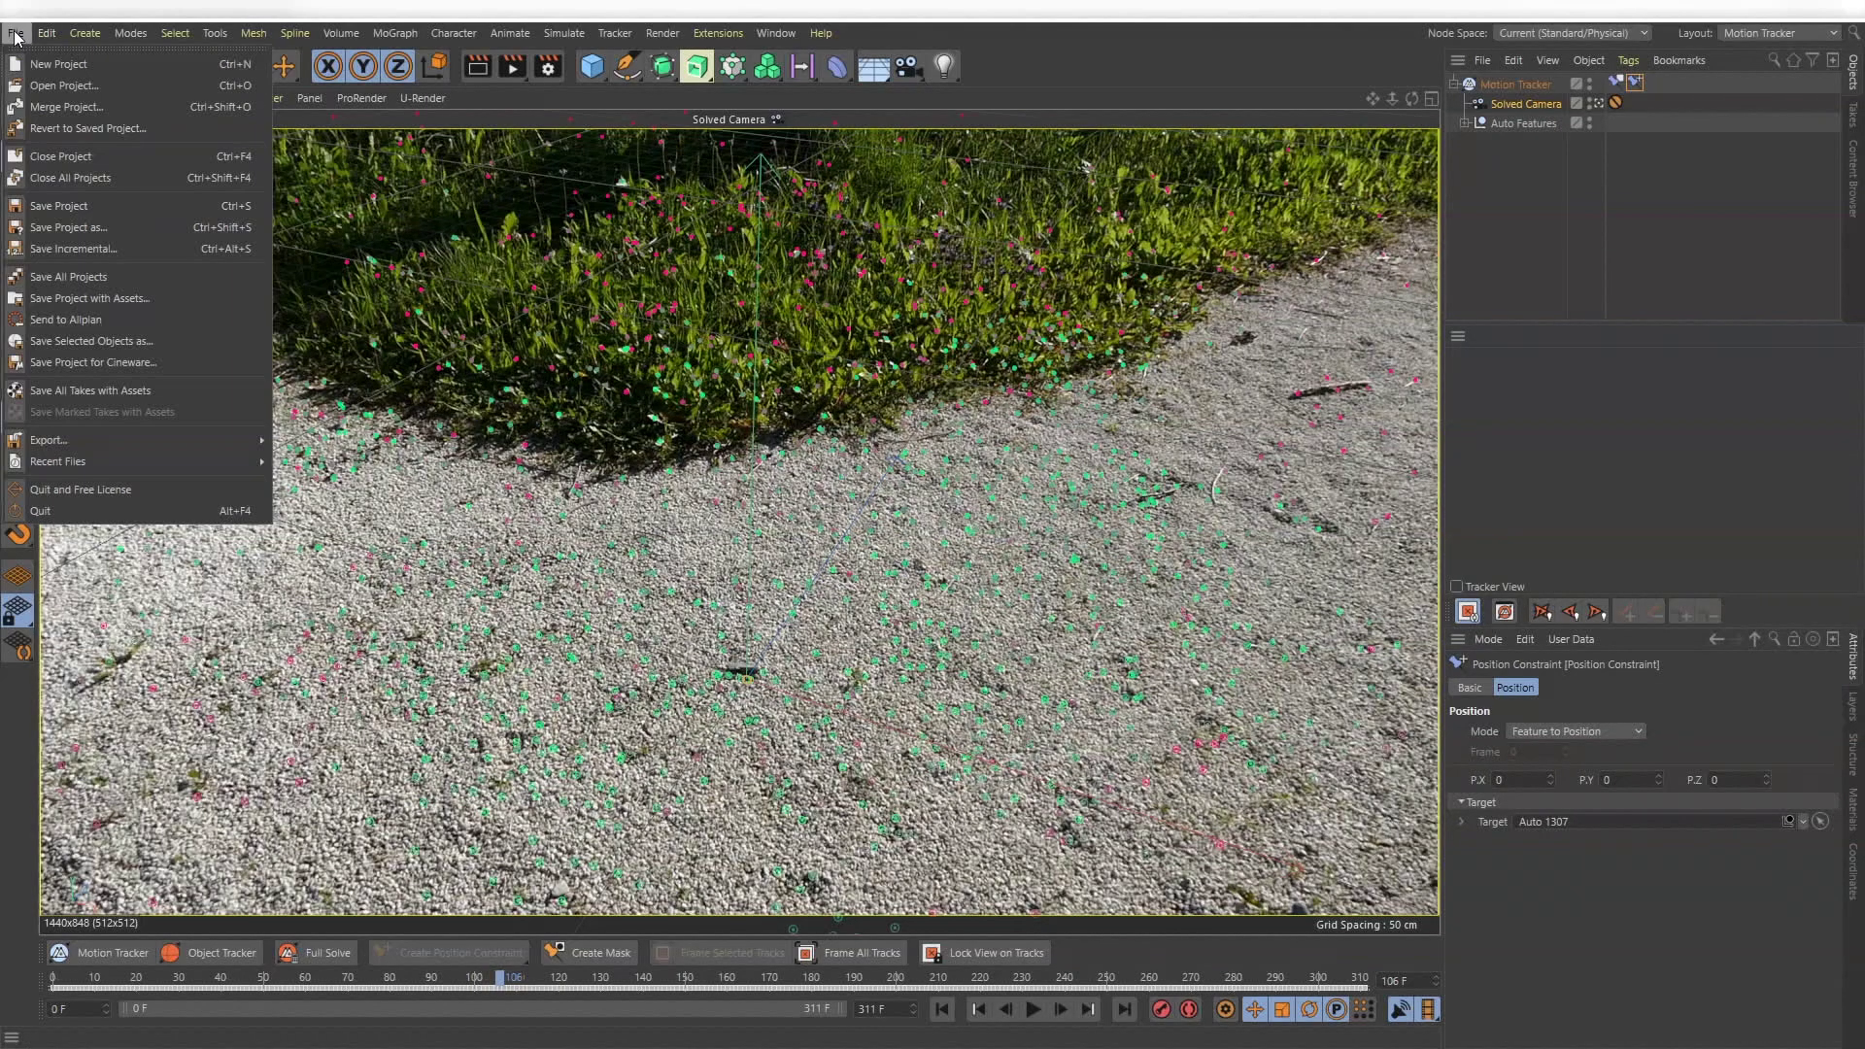
click(64, 85)
double_click(385, 176)
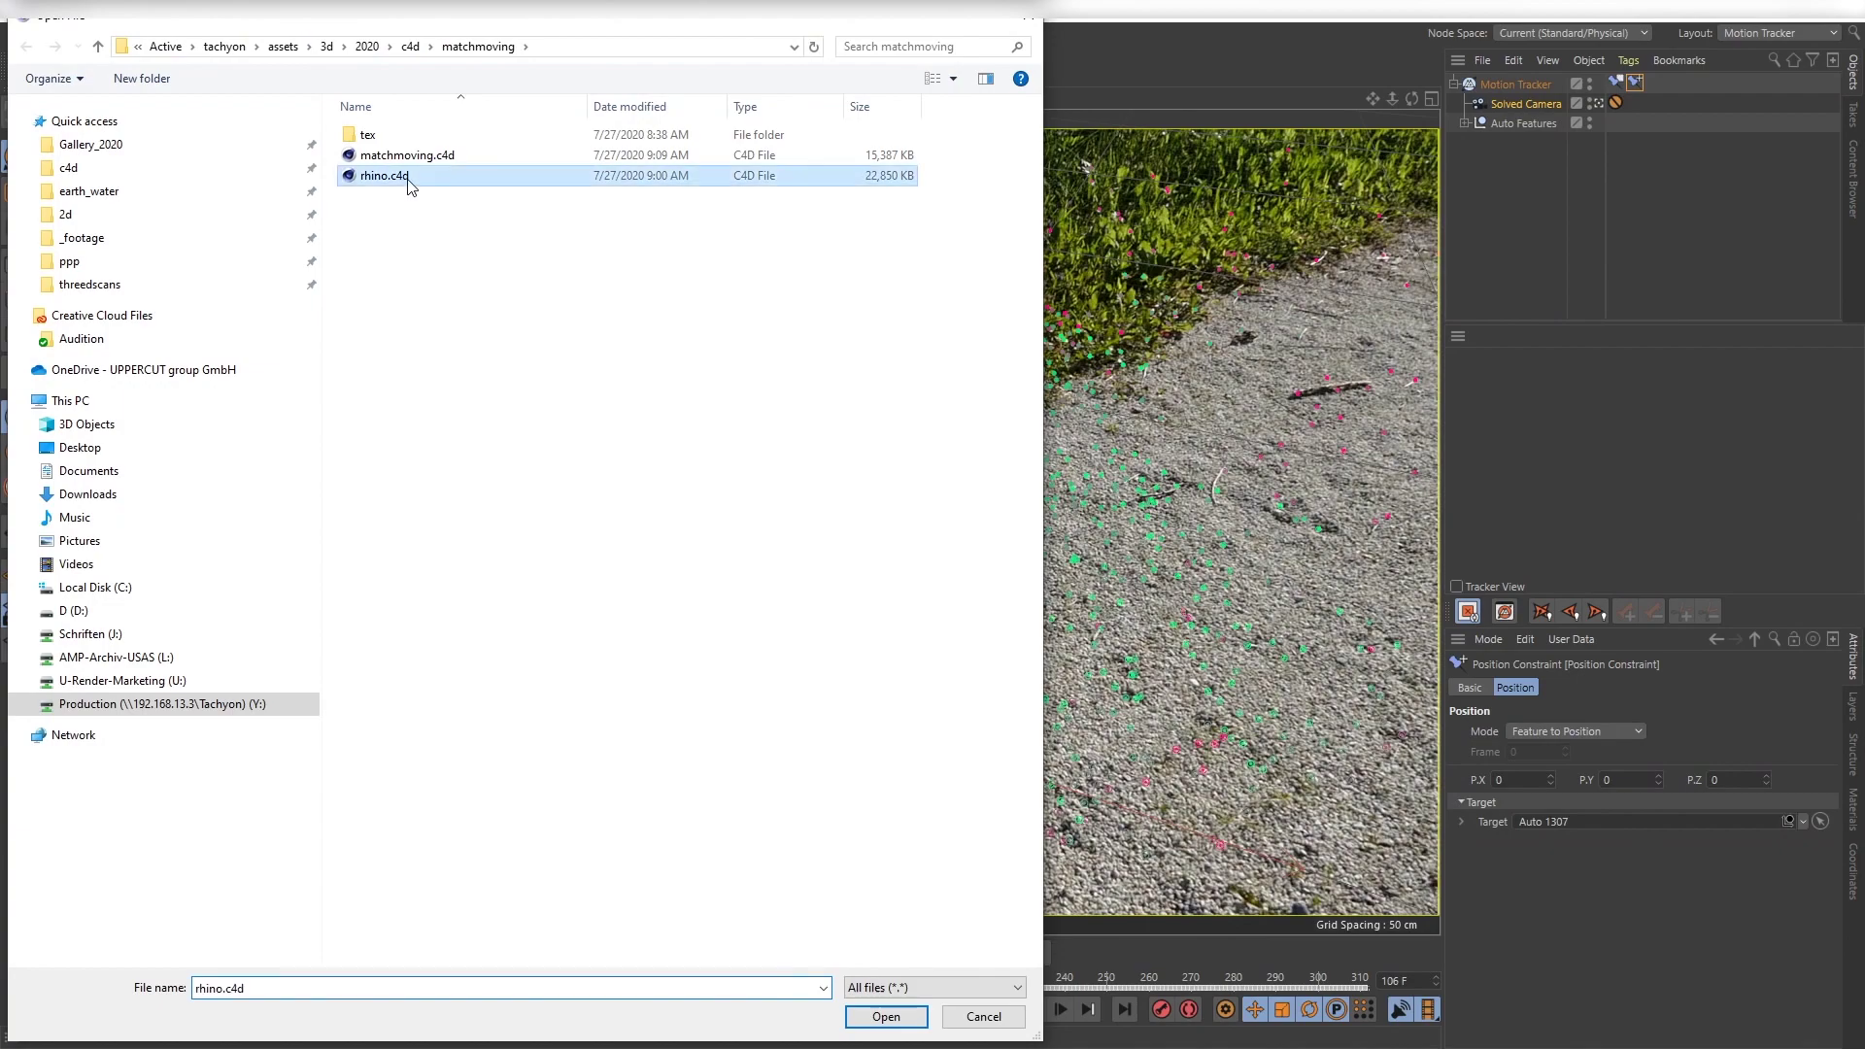
Group the rock and rhino objects under a null and set the null's X, Y and Z scale to 0.5
key(alt+g)
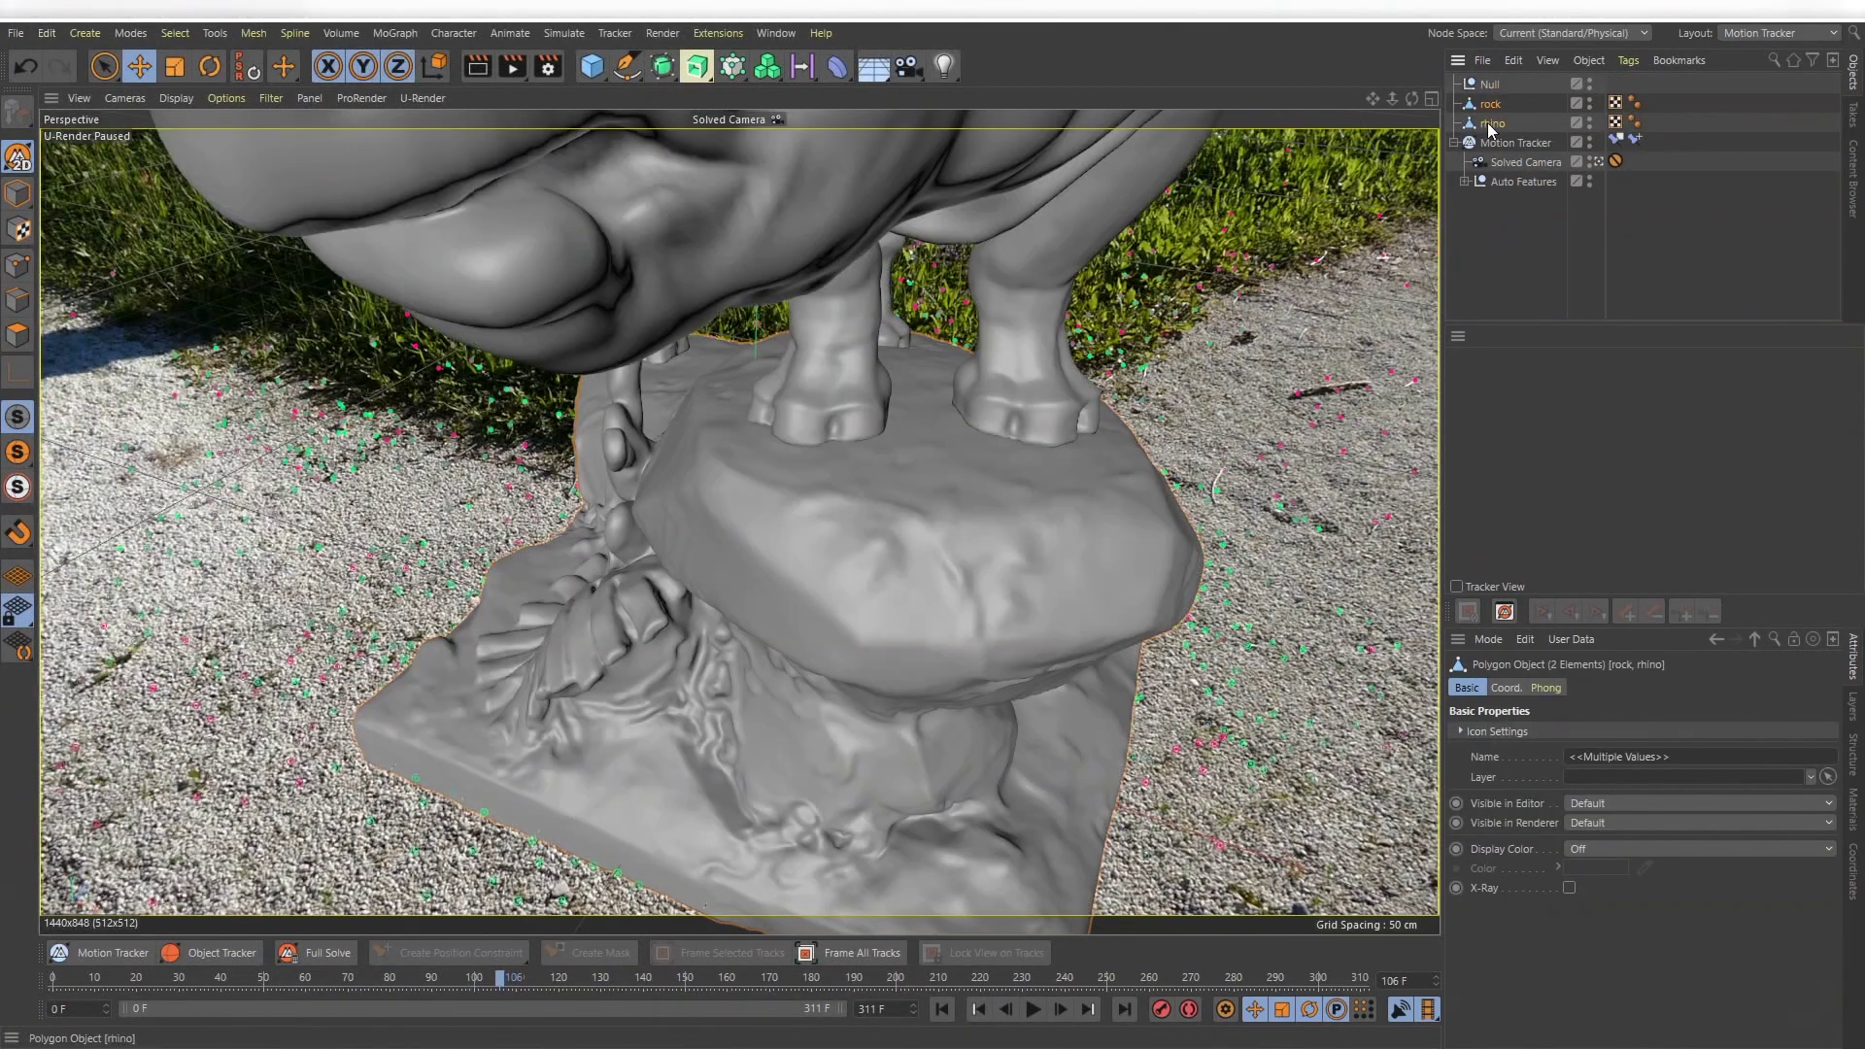
click(1488, 85)
click(1505, 687)
drag(1634, 732, 1572, 736)
text(0.5)
key(Return)
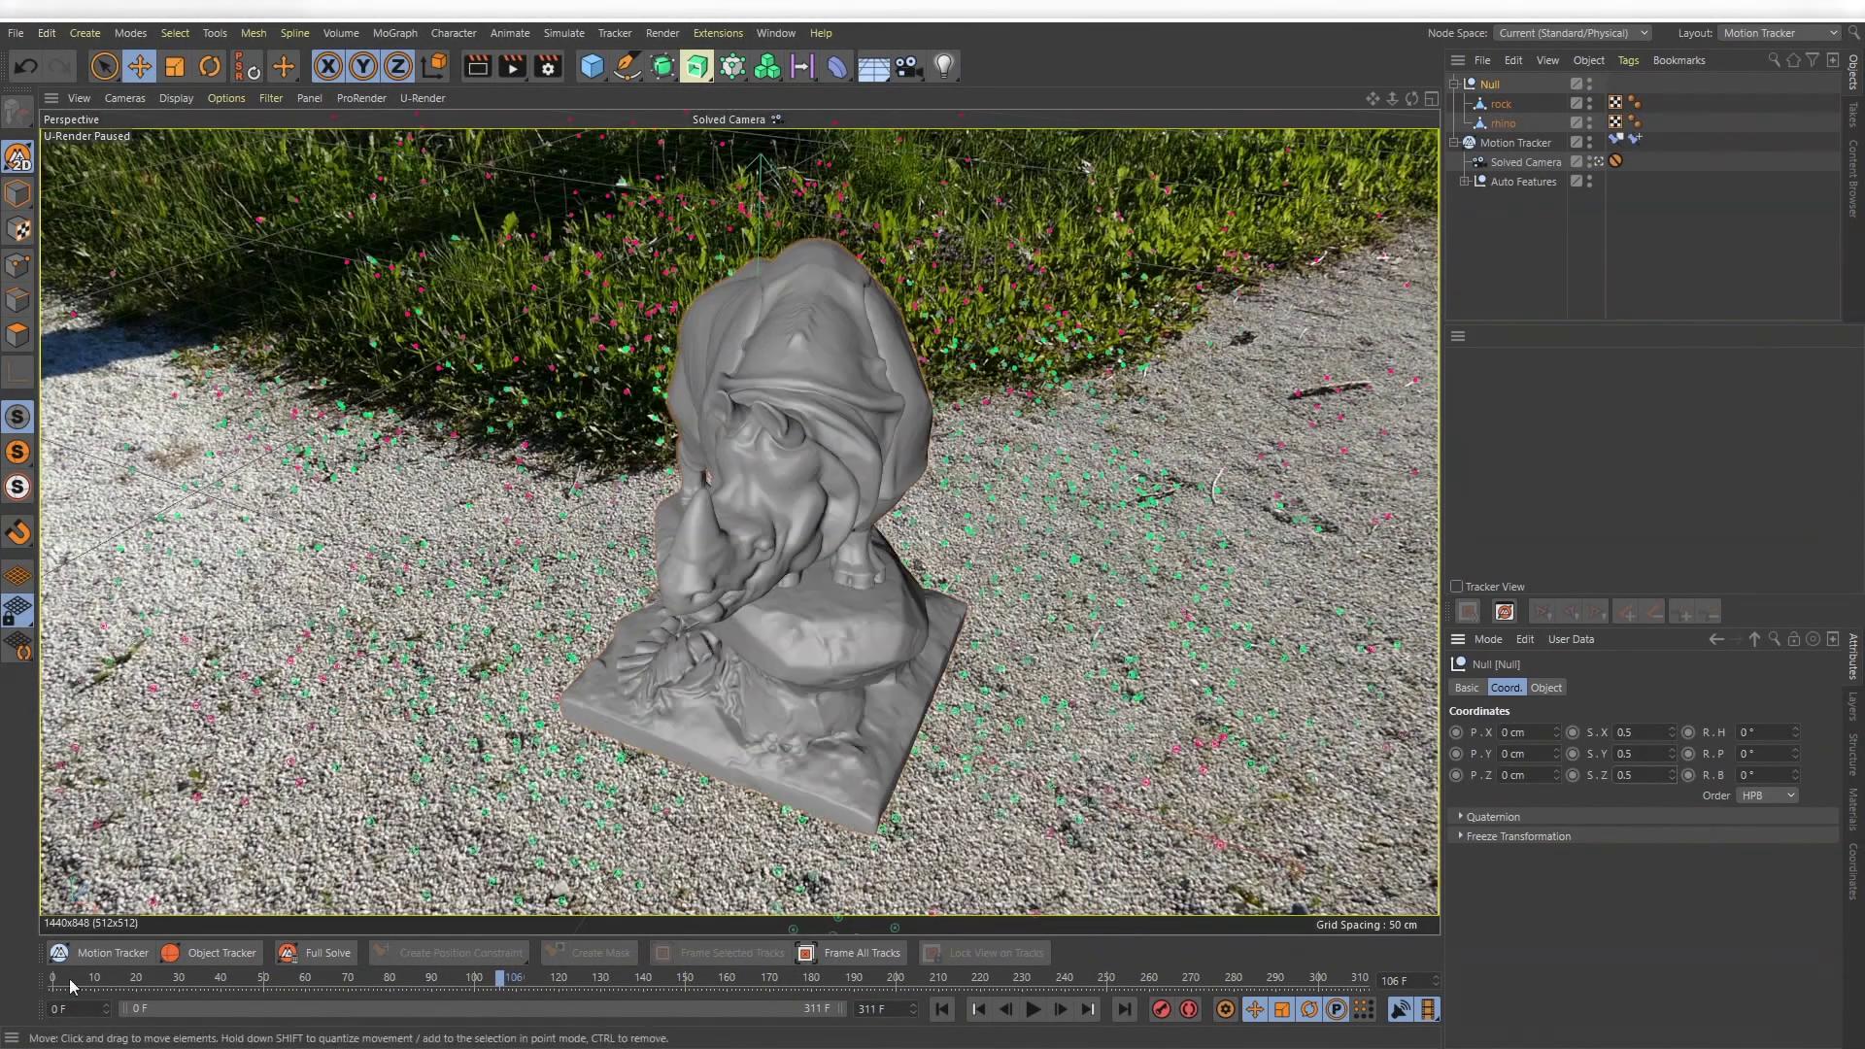
Switch to Model mode, move the rhino group farther back on the gravel path, and check its placement at other frames
drag(499, 979, 318, 985)
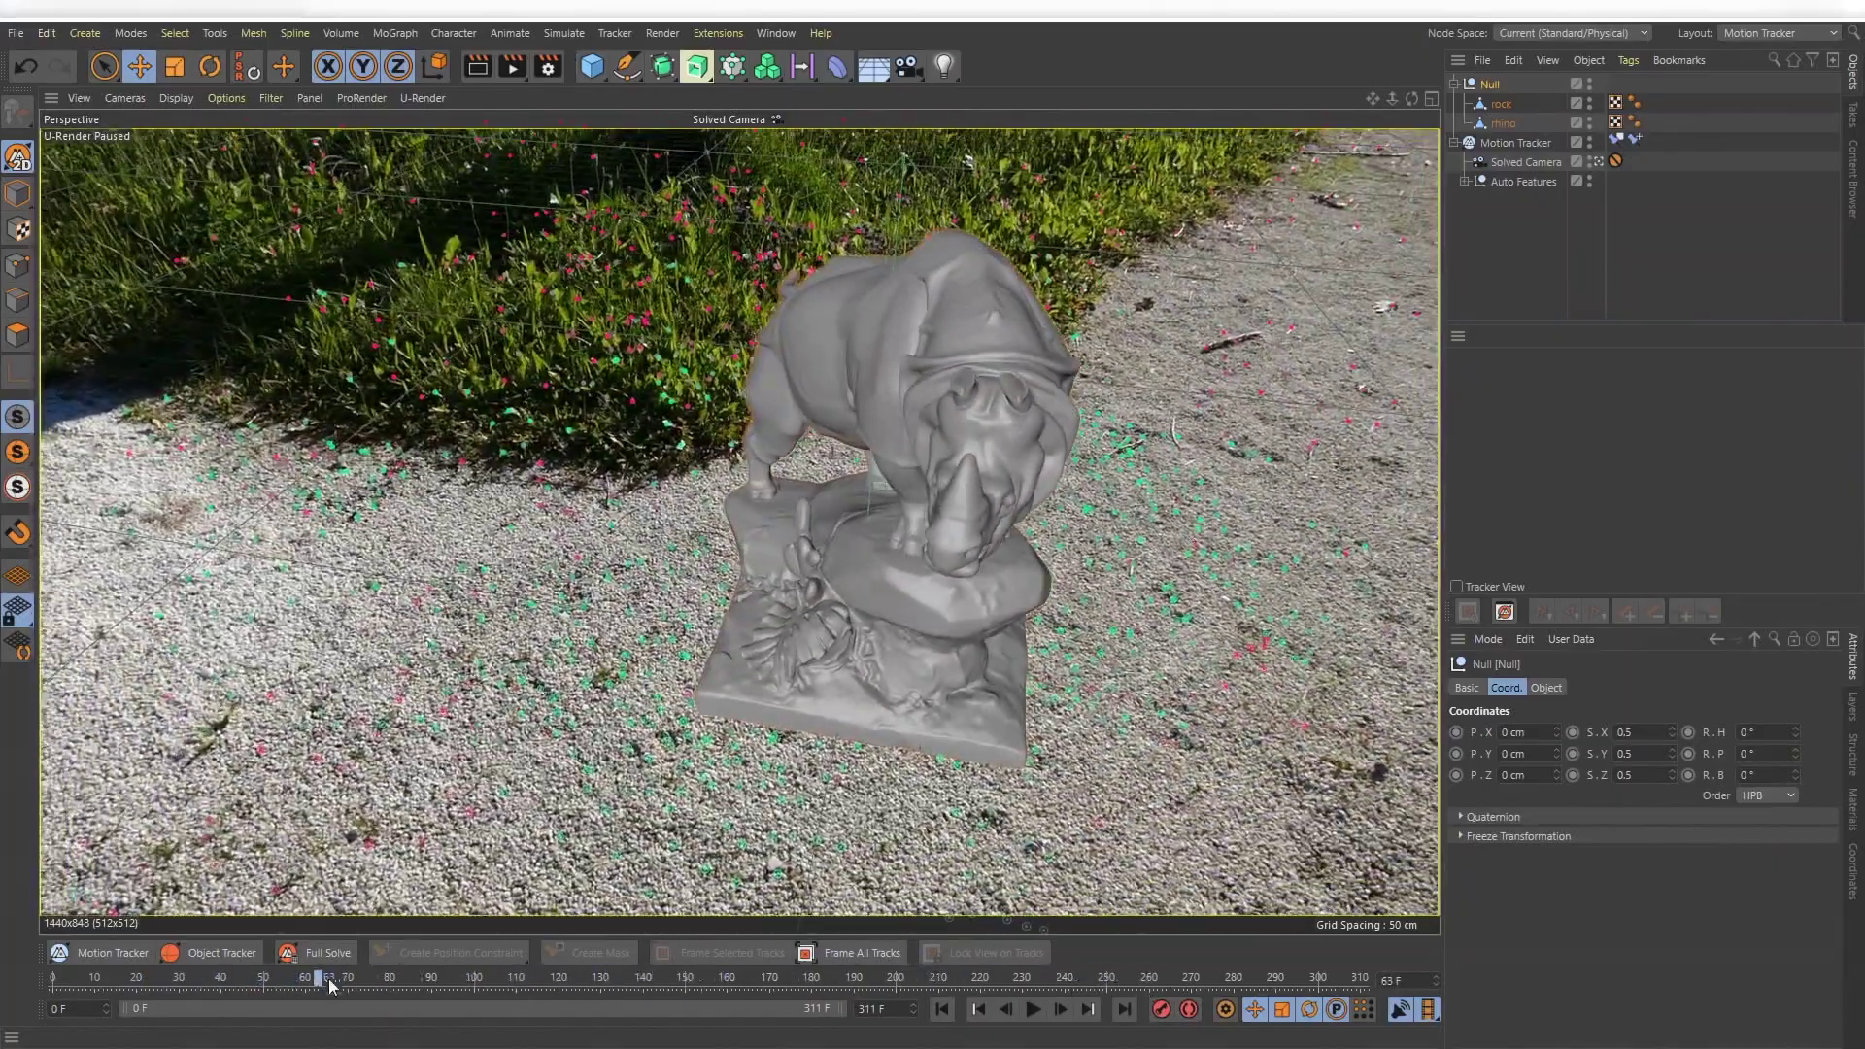
click(17, 193)
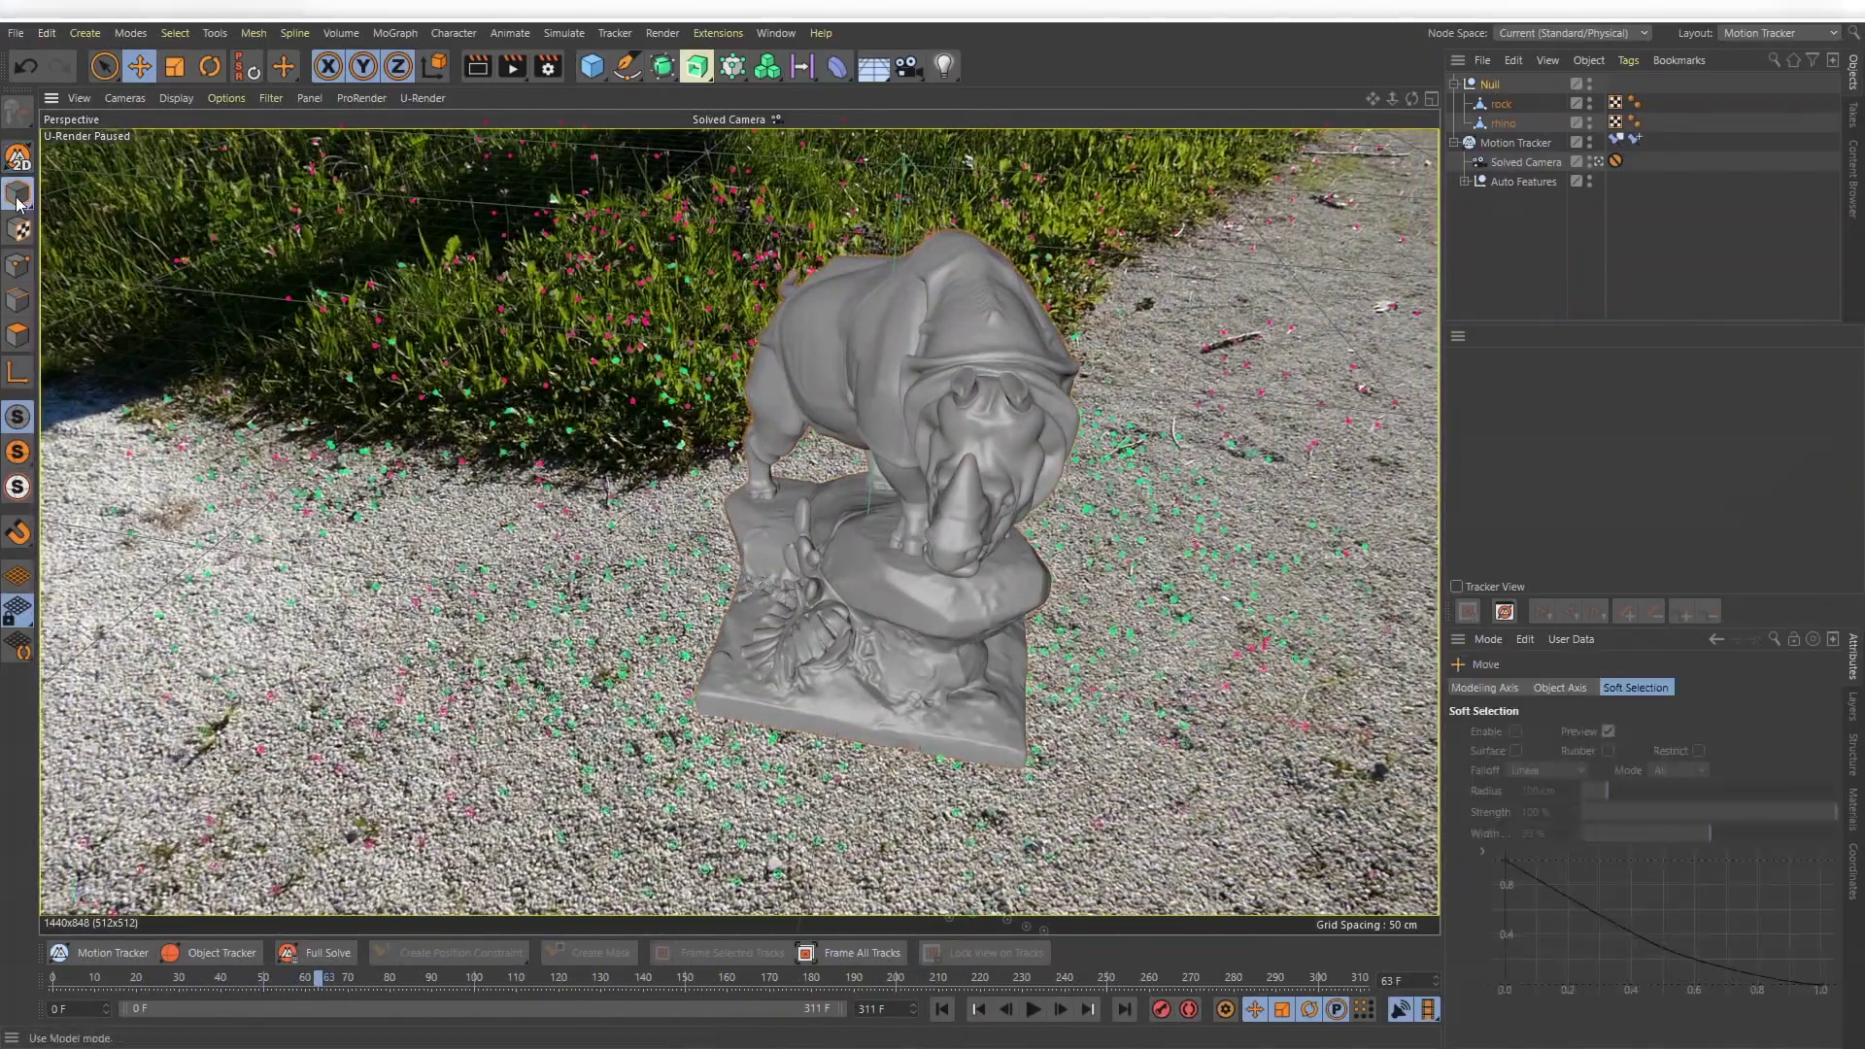
drag(944, 619, 1035, 518)
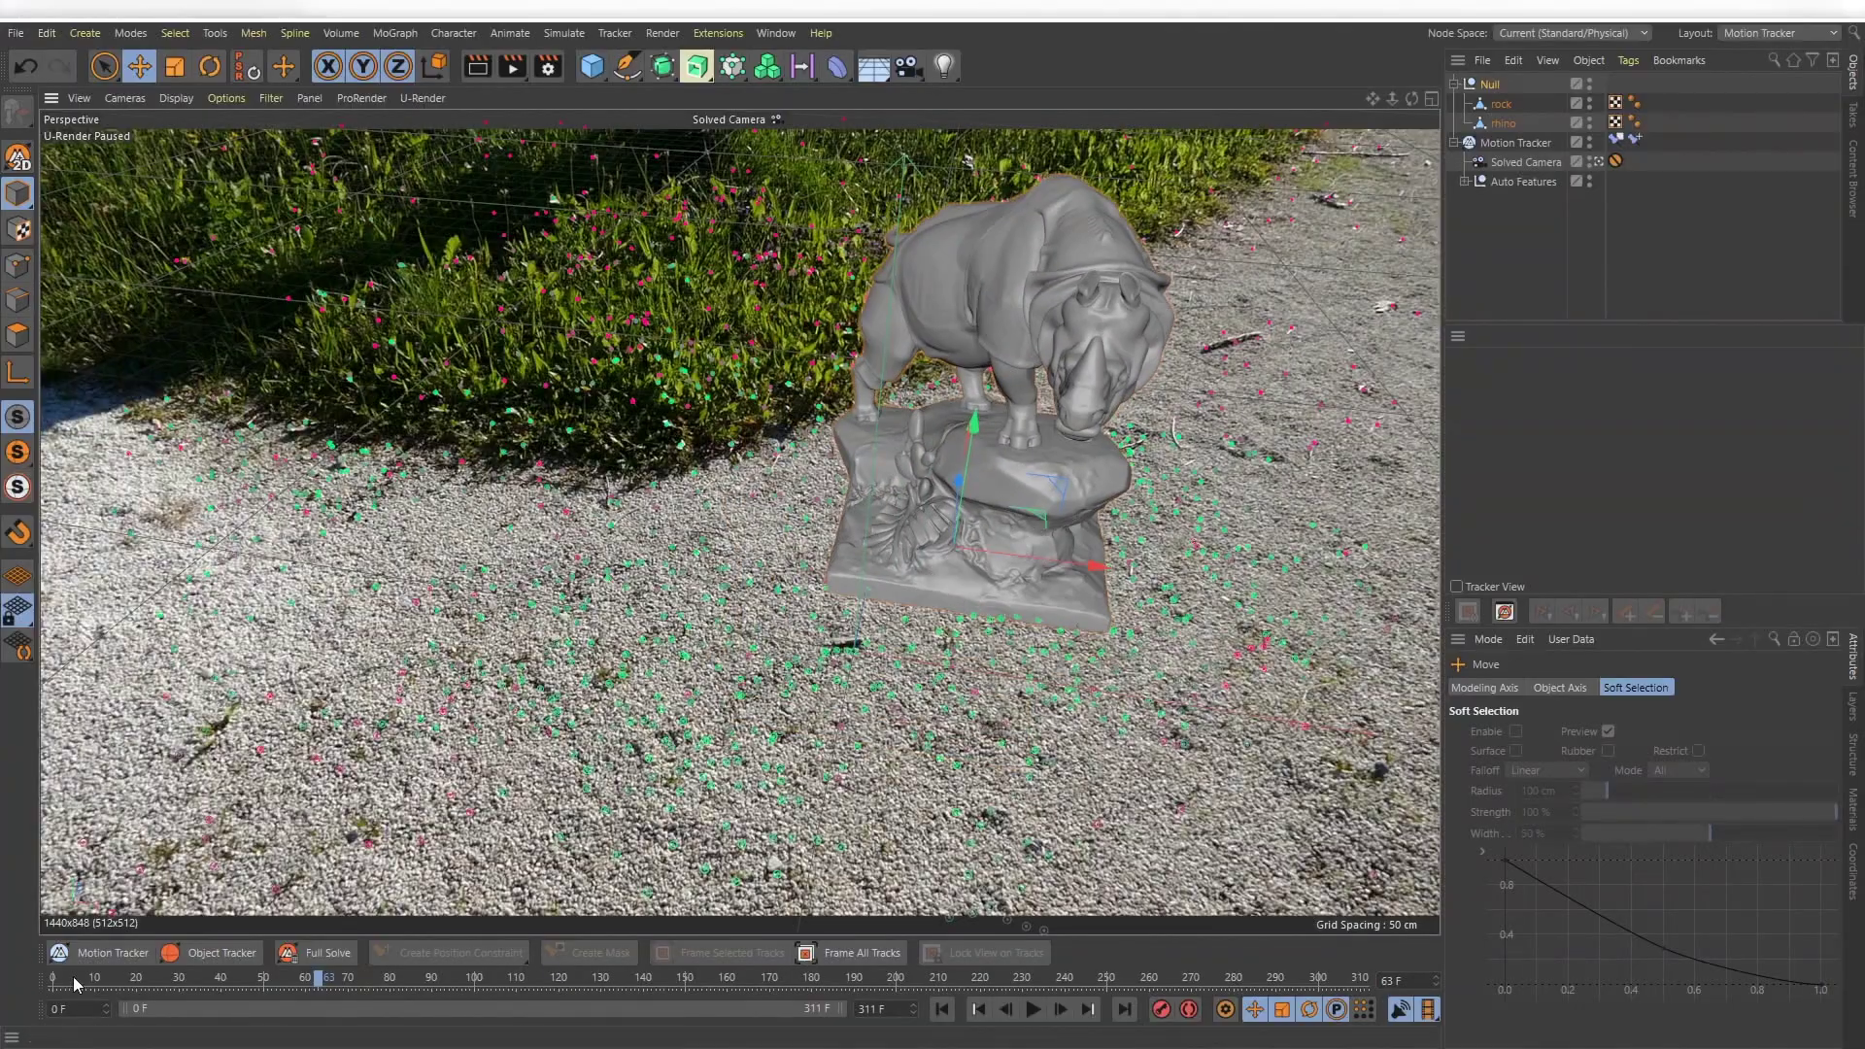
drag(318, 981, 504, 987)
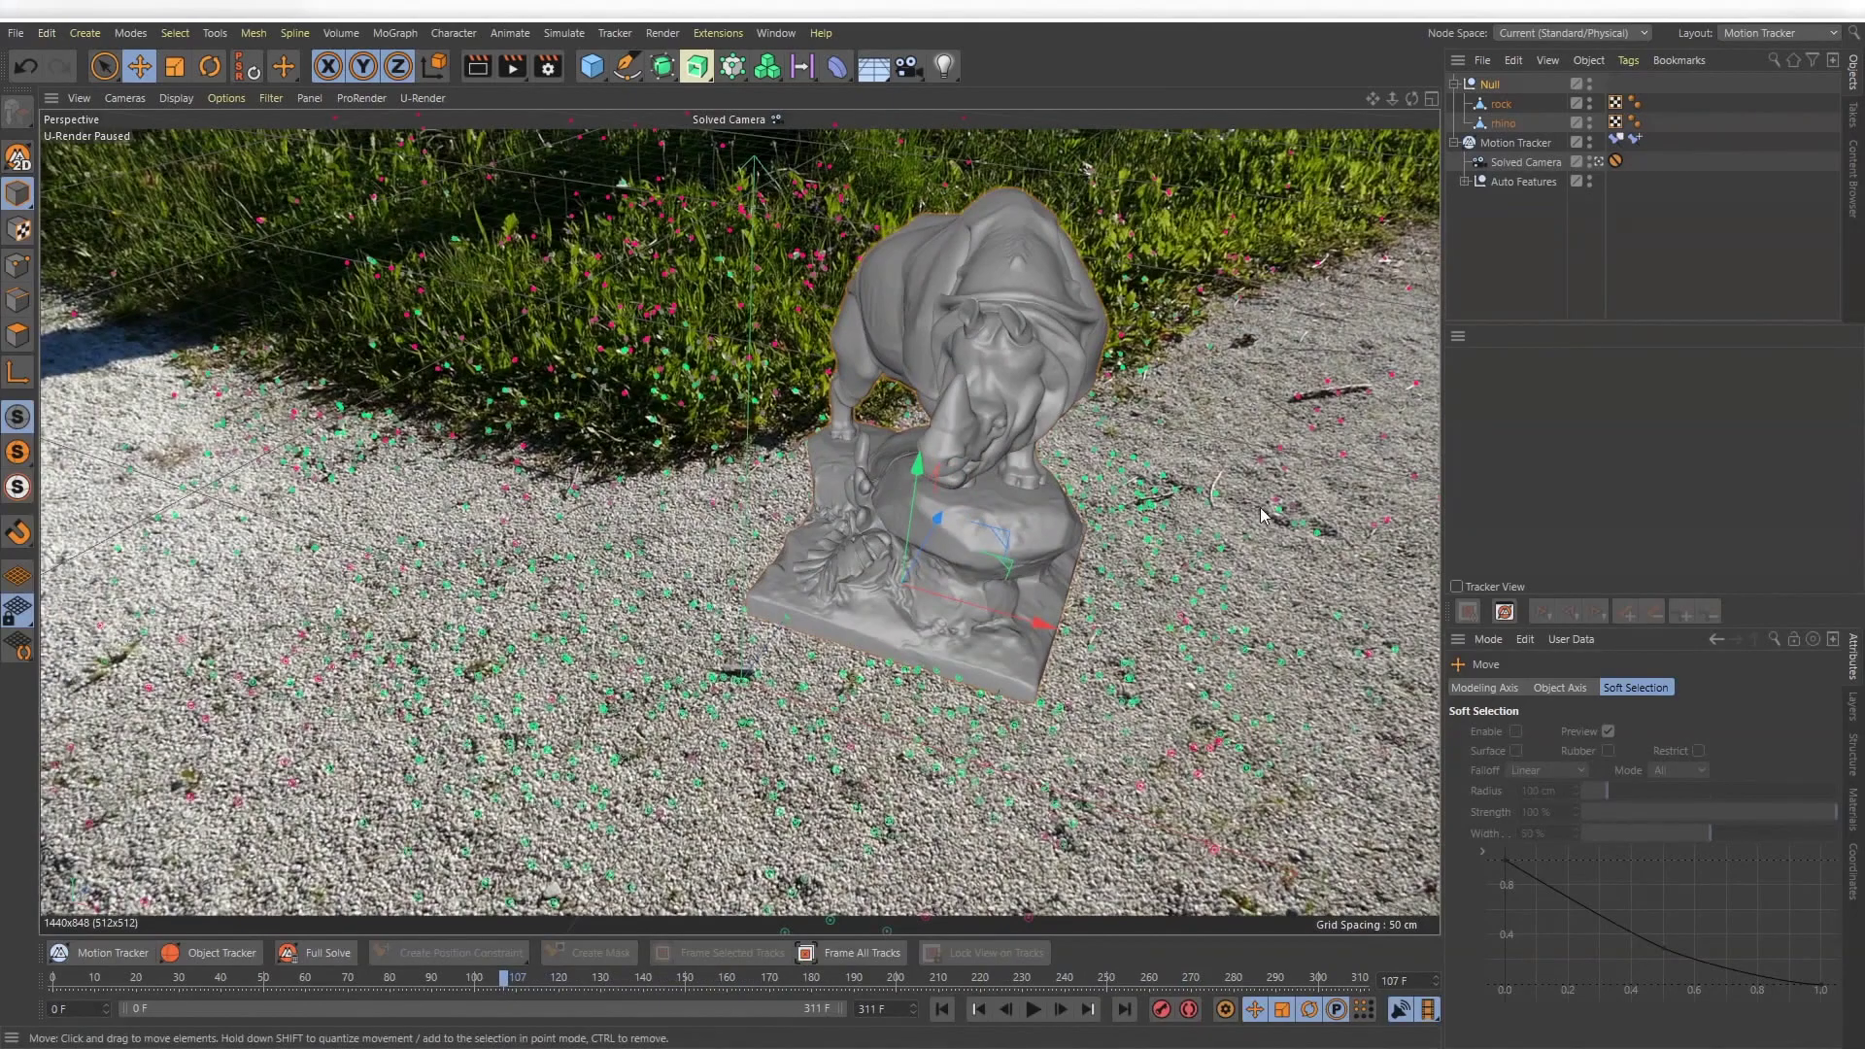
Switch the interface to the Startup (User) layout and resume U-Render in the viewport
click(1773, 33)
click(1756, 245)
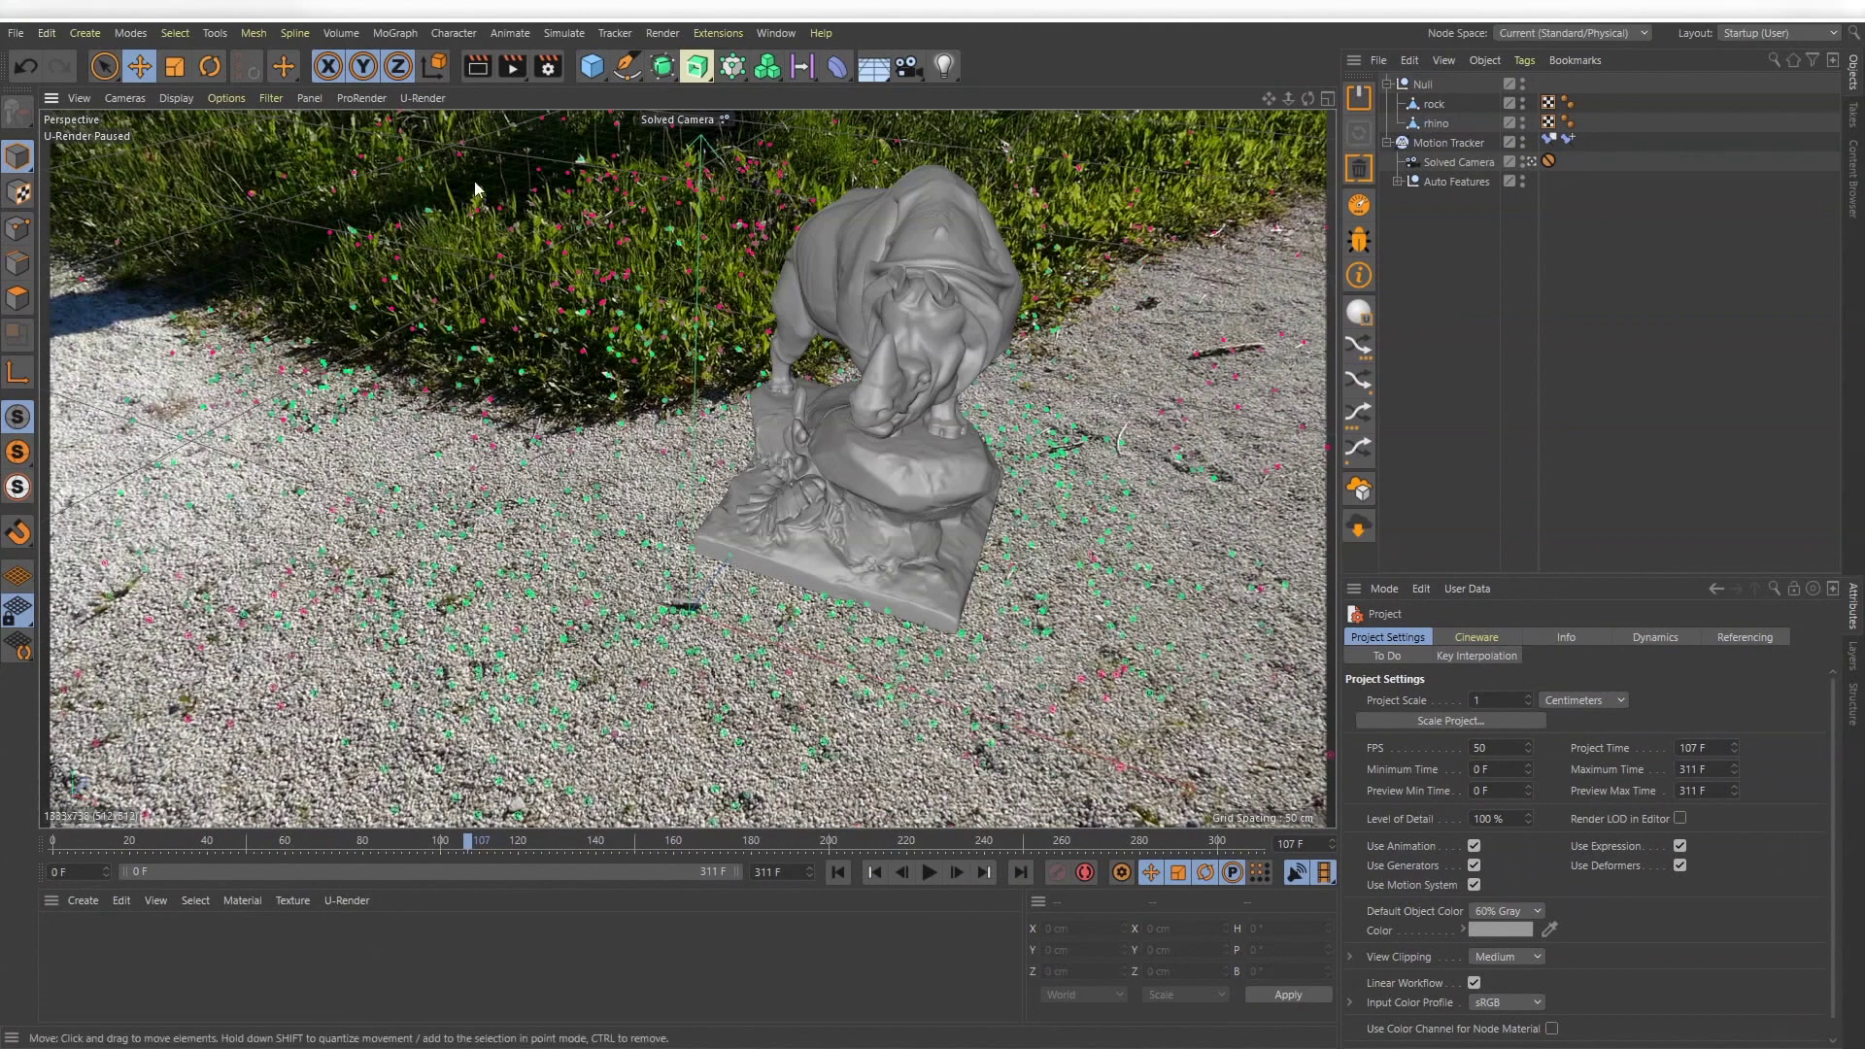
click(422, 99)
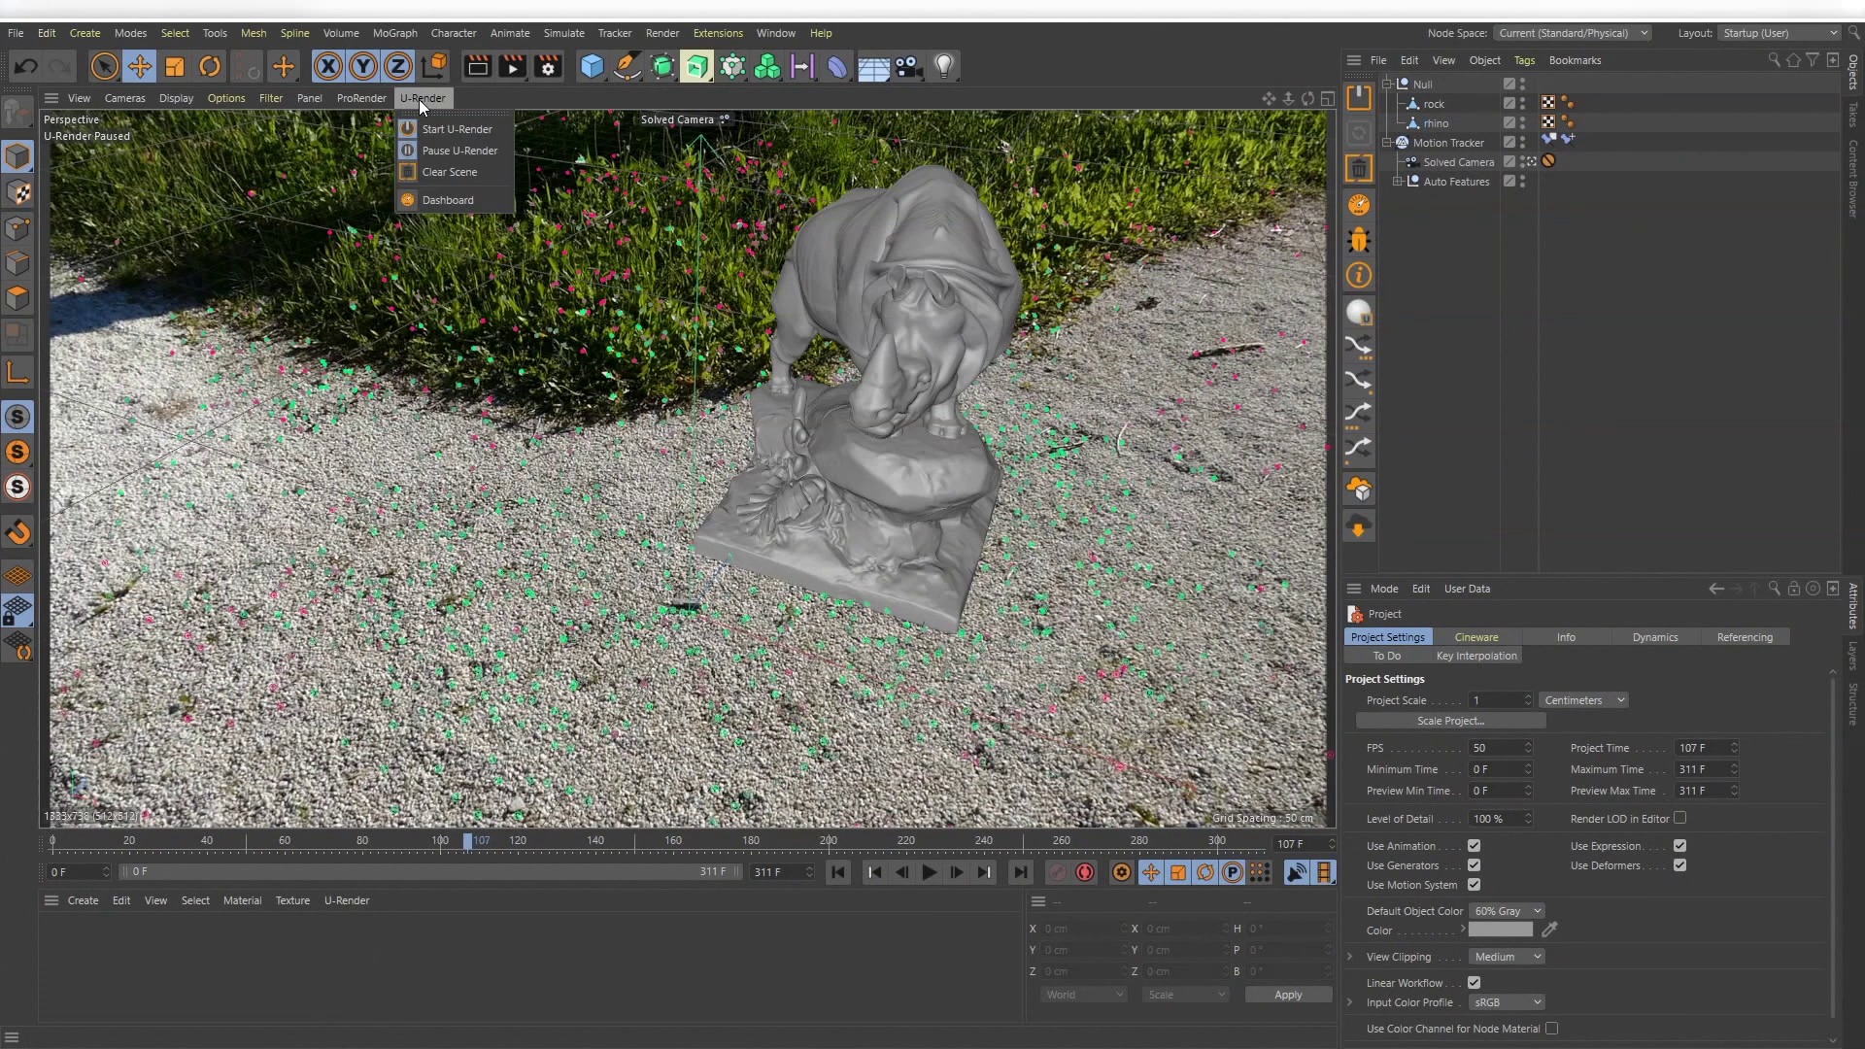
click(434, 153)
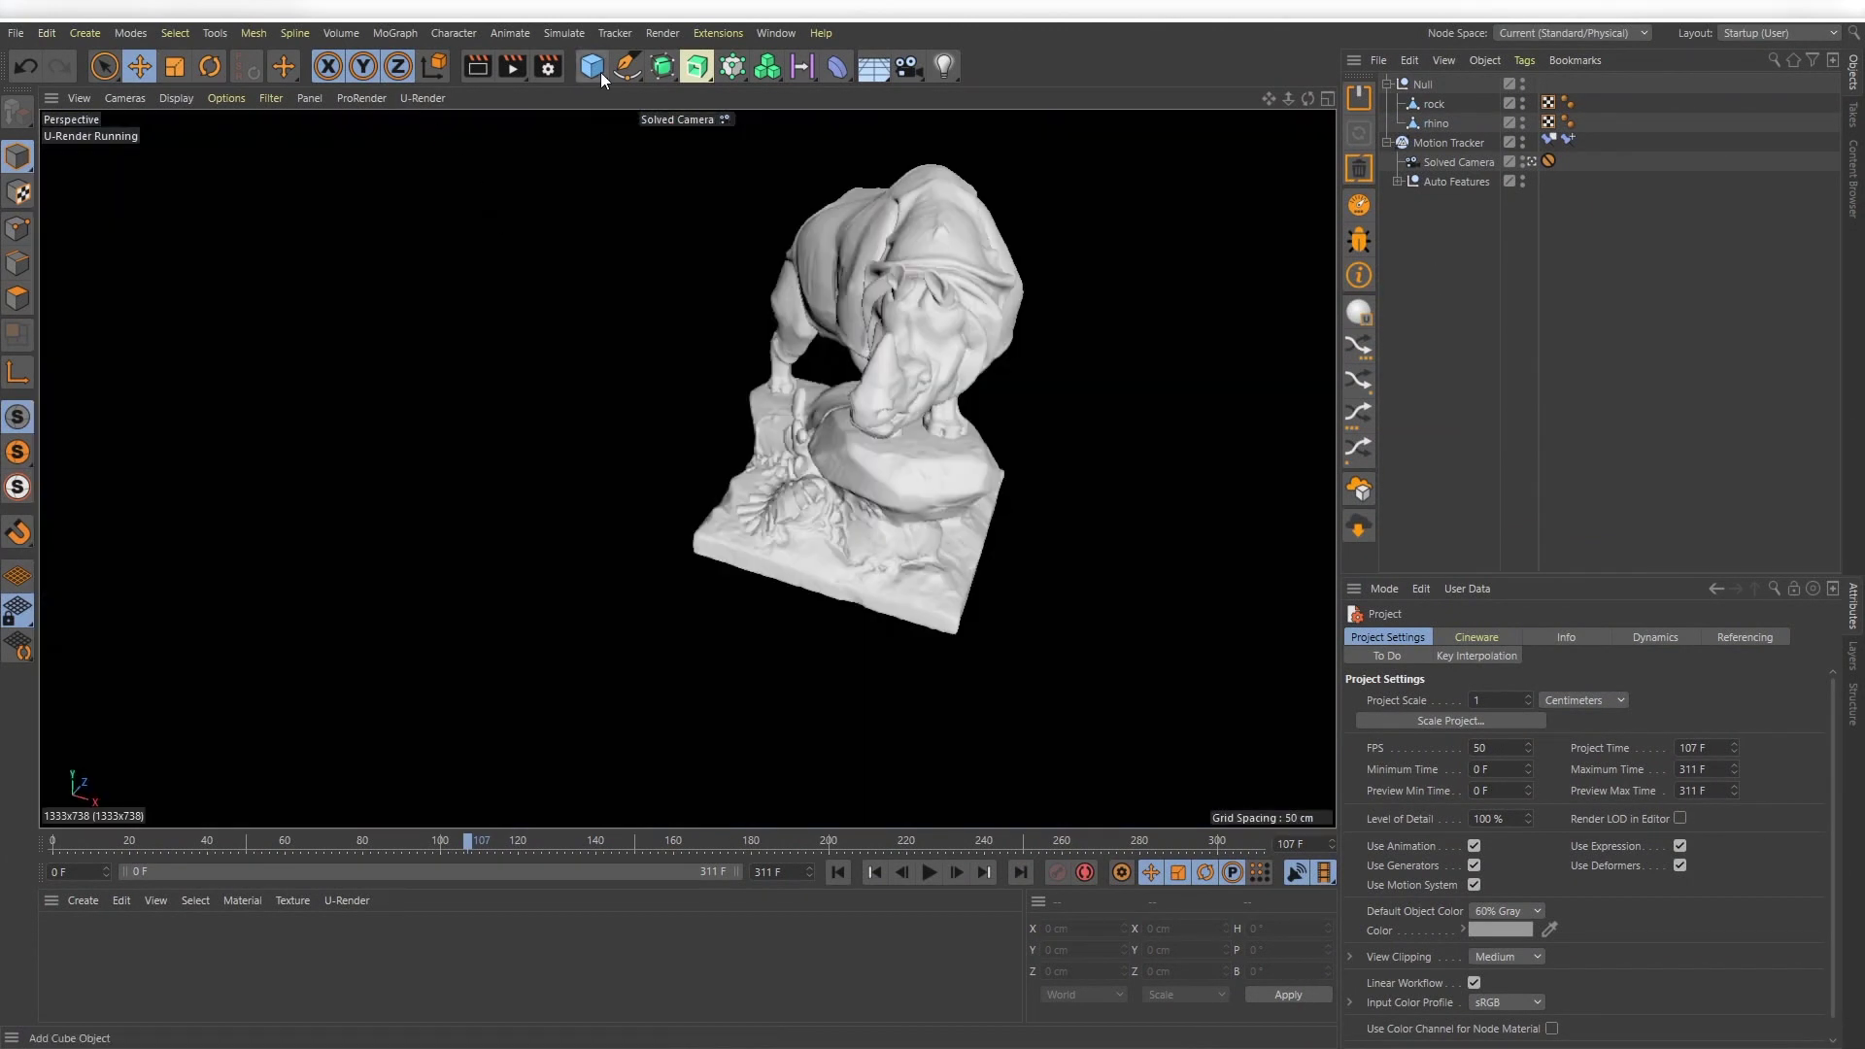
Add a Plane primitive as the ground, scale it uniformly to about 7394 cm, and return to frame 0
click(600, 72)
click(795, 150)
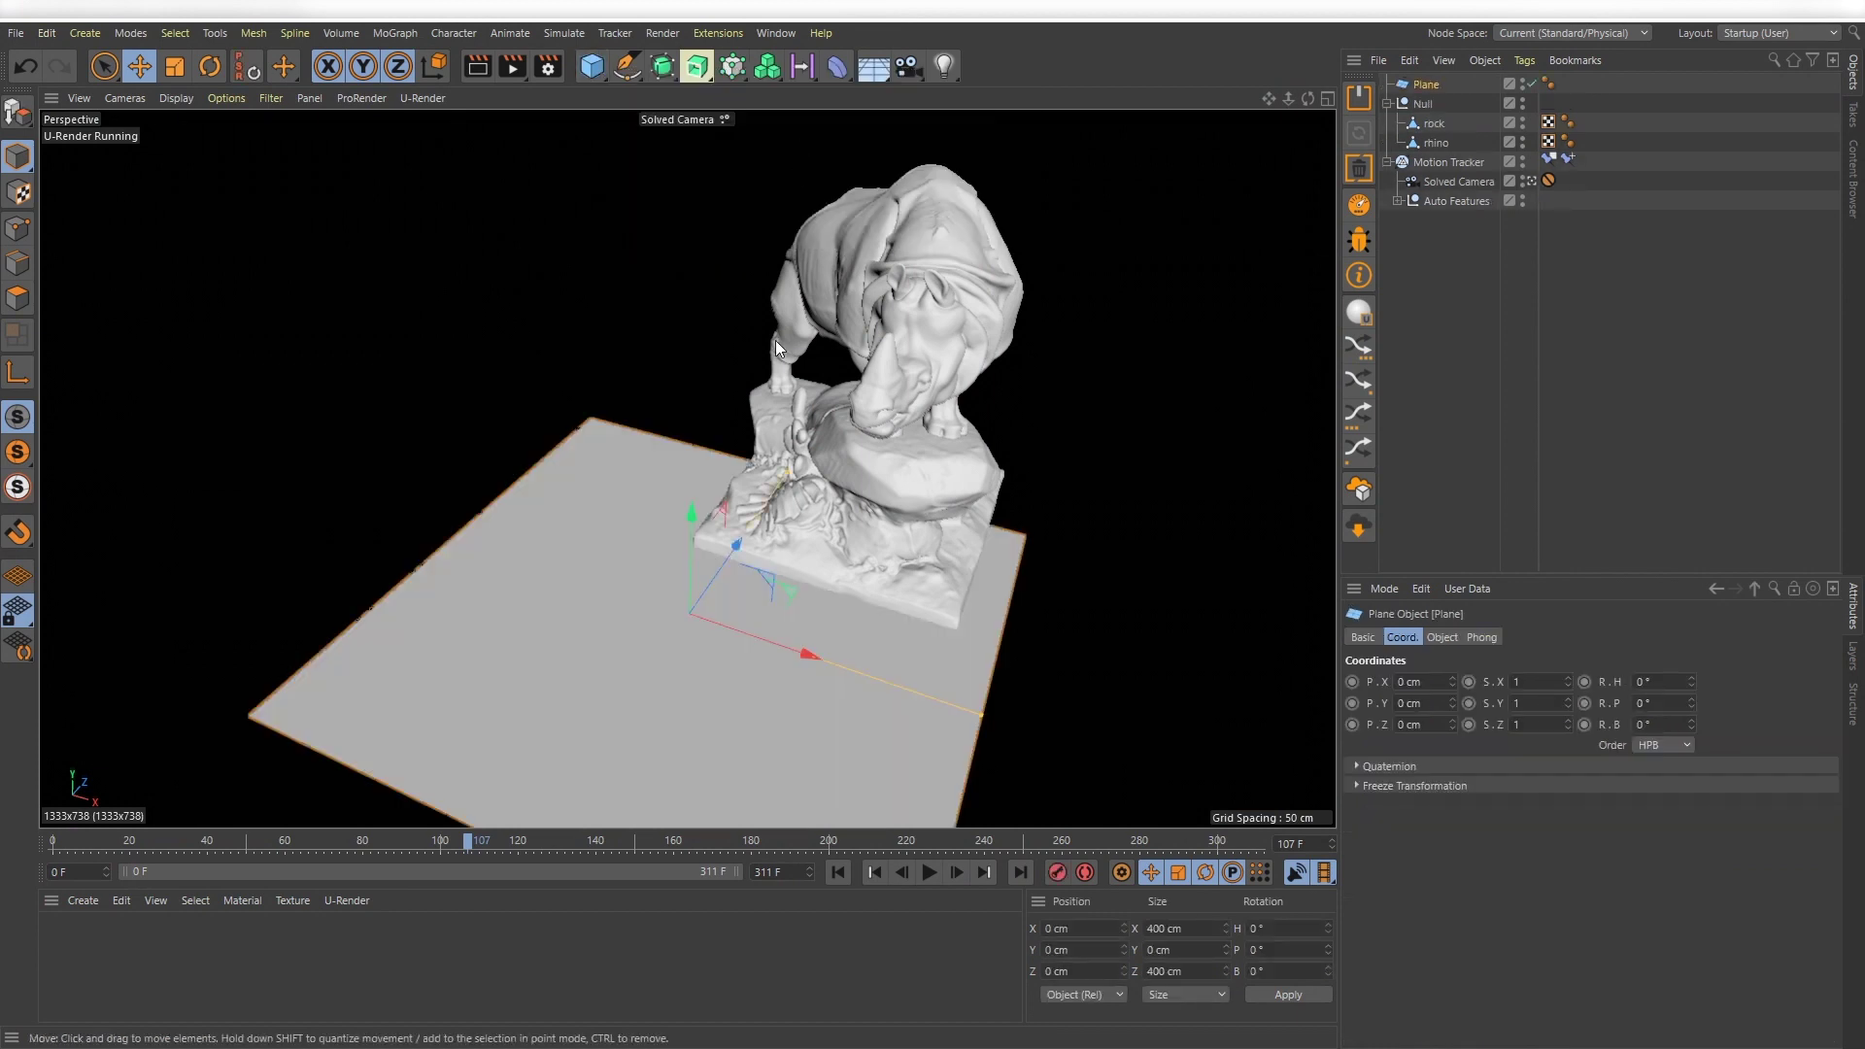
key(t)
drag(790, 592, 785, 568)
click(1564, 345)
mouse_move(67, 843)
mouse_down()
mouse_move(597, 836)
mouse_move(314, 870)
mouse_move(53, 864)
mouse_up()
Create a U-RENDER material and disable its Reflectance channel
click(1359, 312)
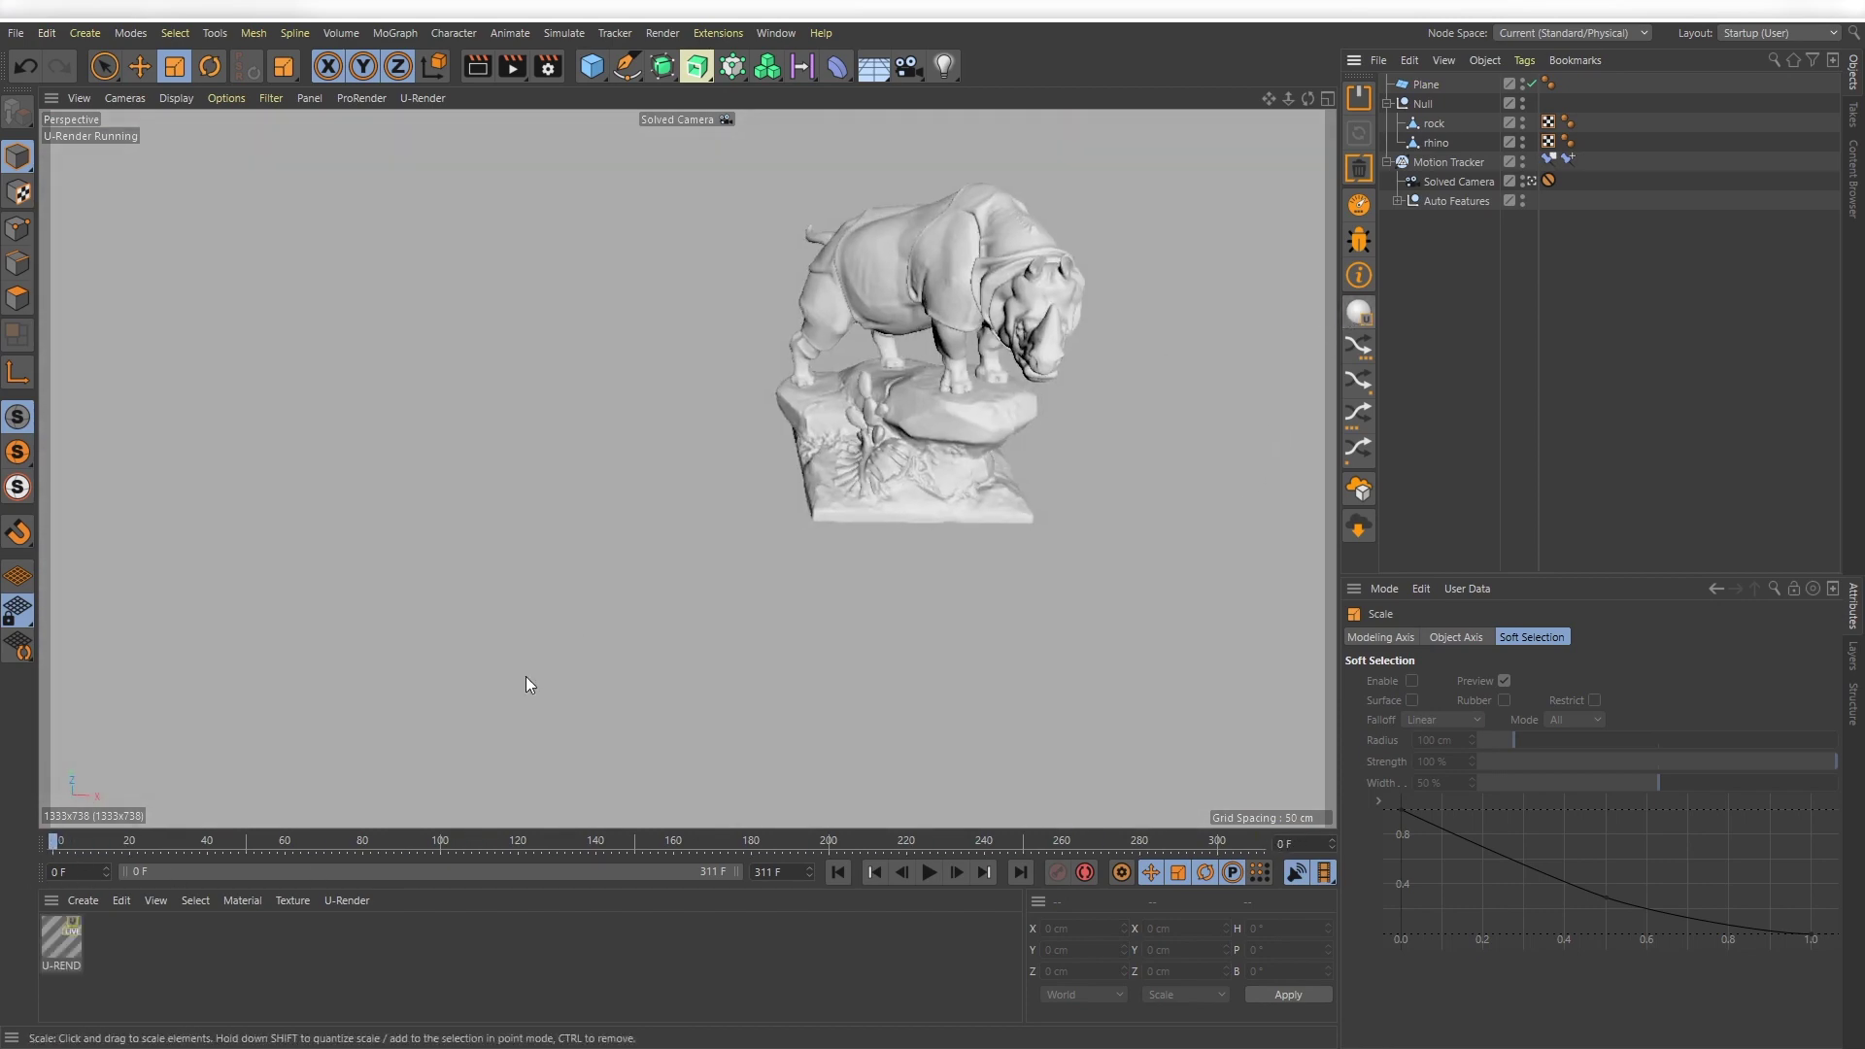
double_click(61, 936)
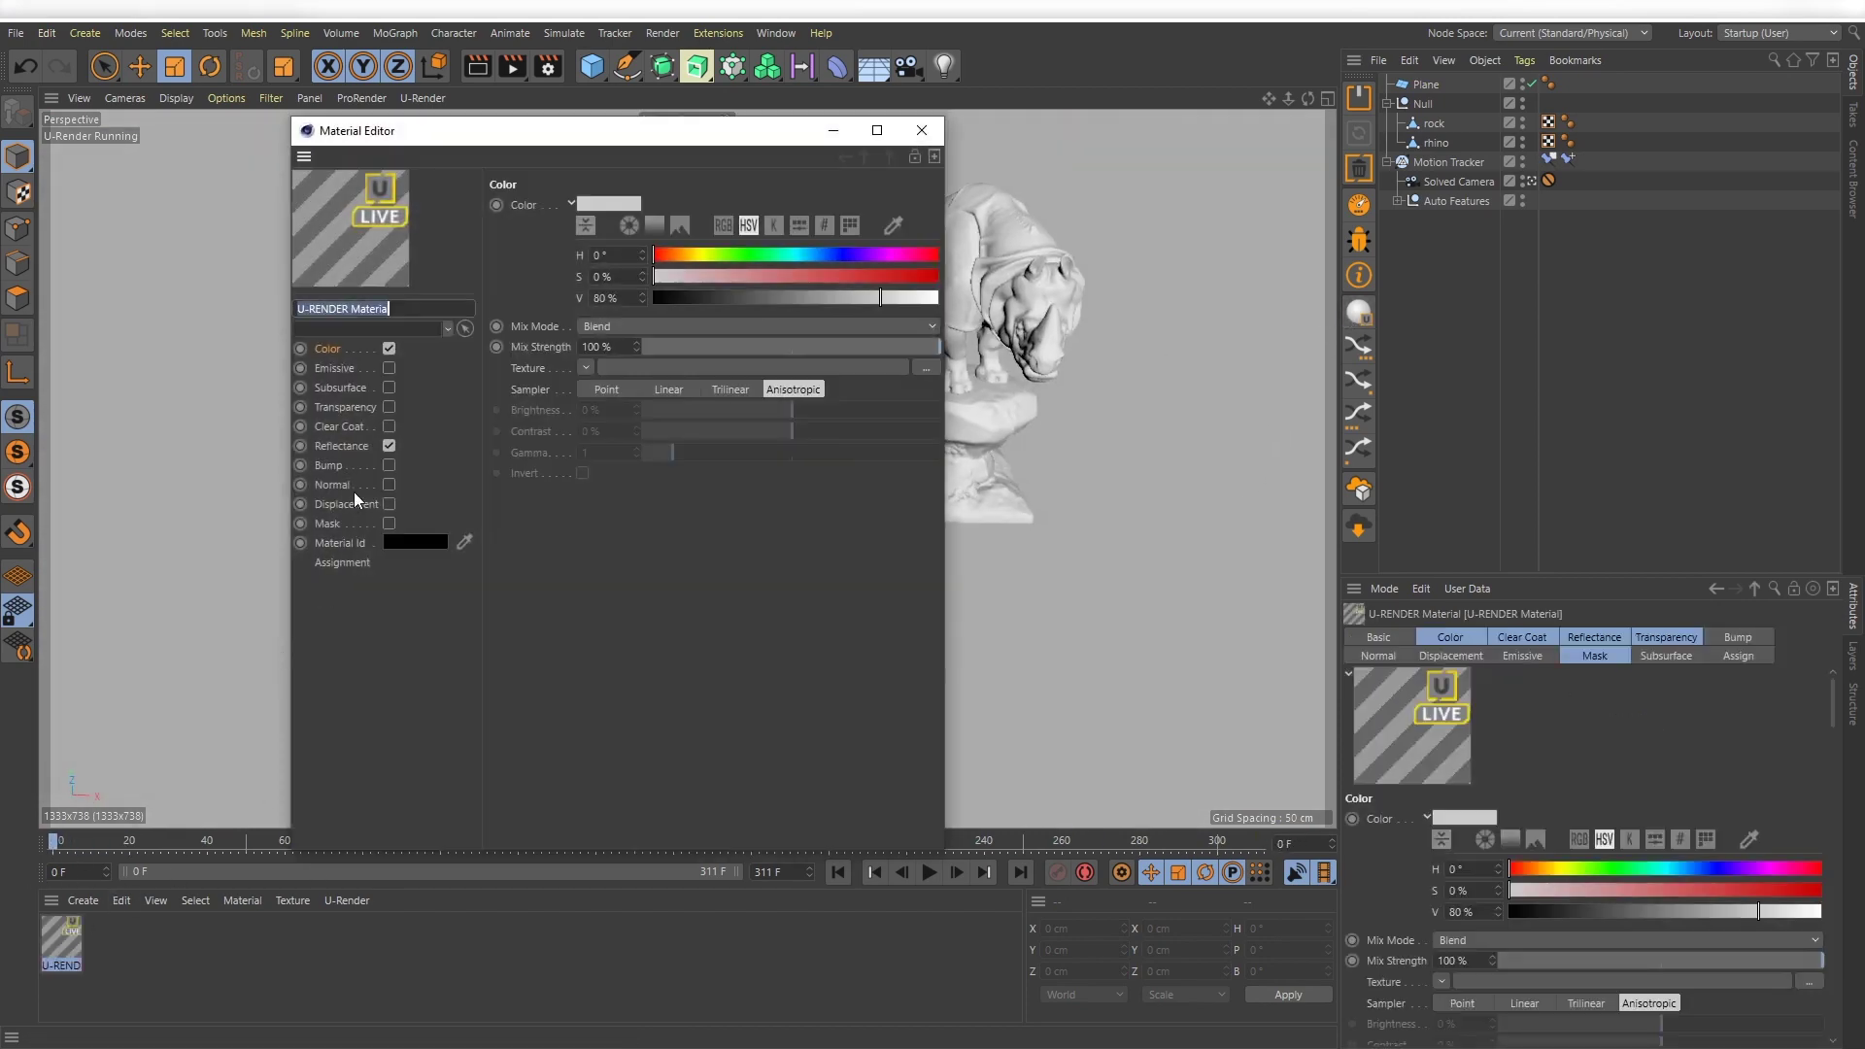
click(389, 445)
Load P1060823.MP4 as the material's color texture, with Animated and Use Source Resolution enabled
click(920, 366)
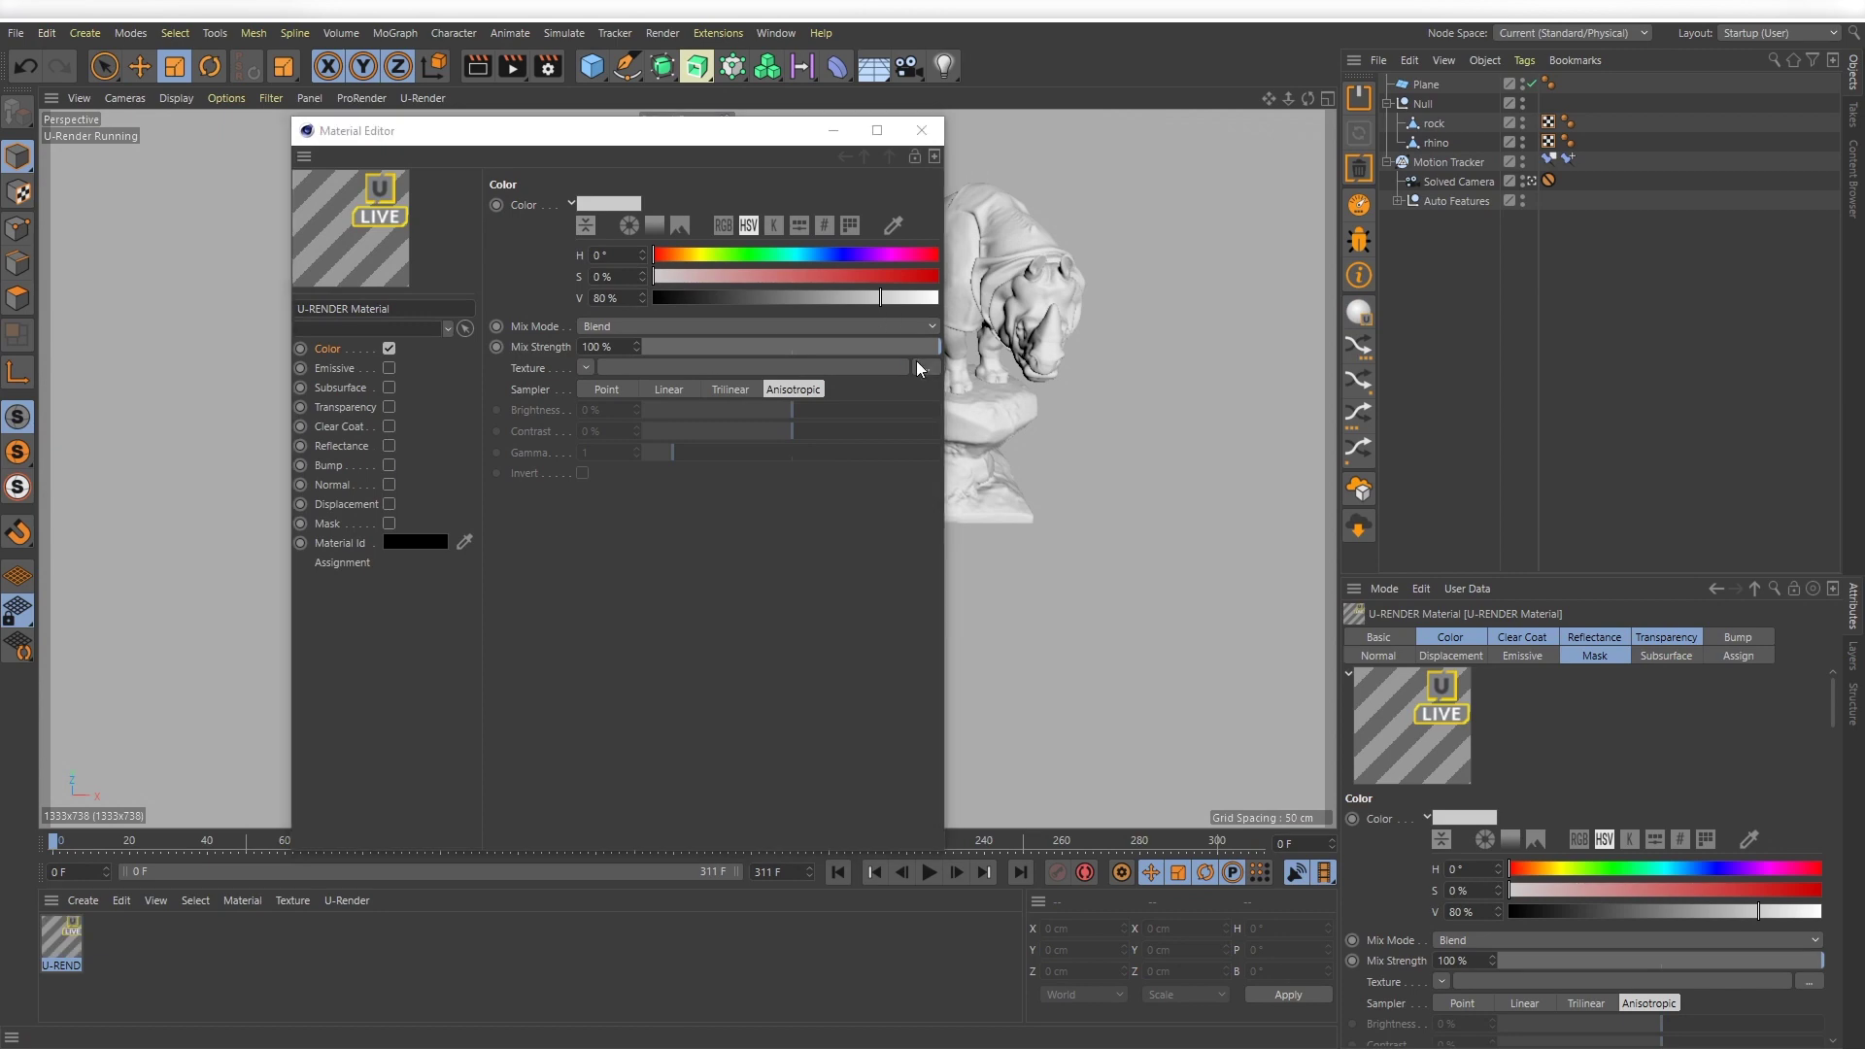
click(716, 135)
double_click(716, 136)
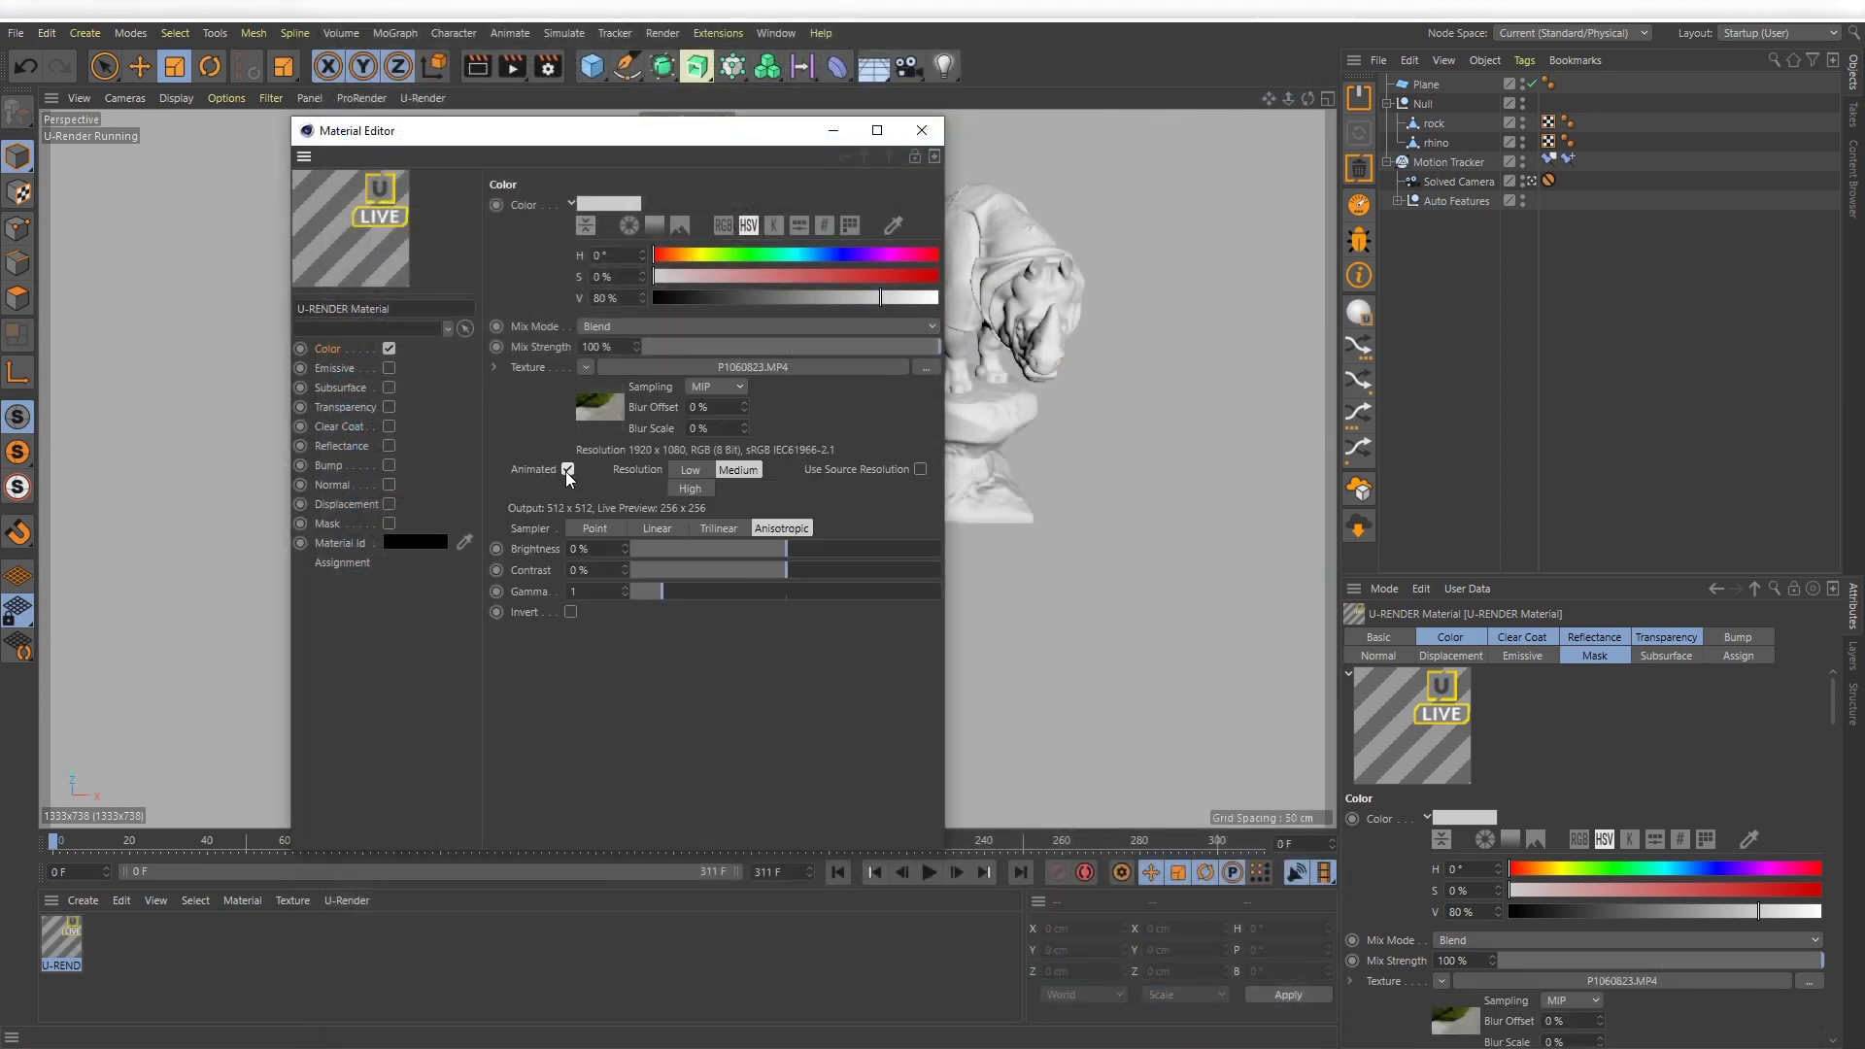
click(919, 469)
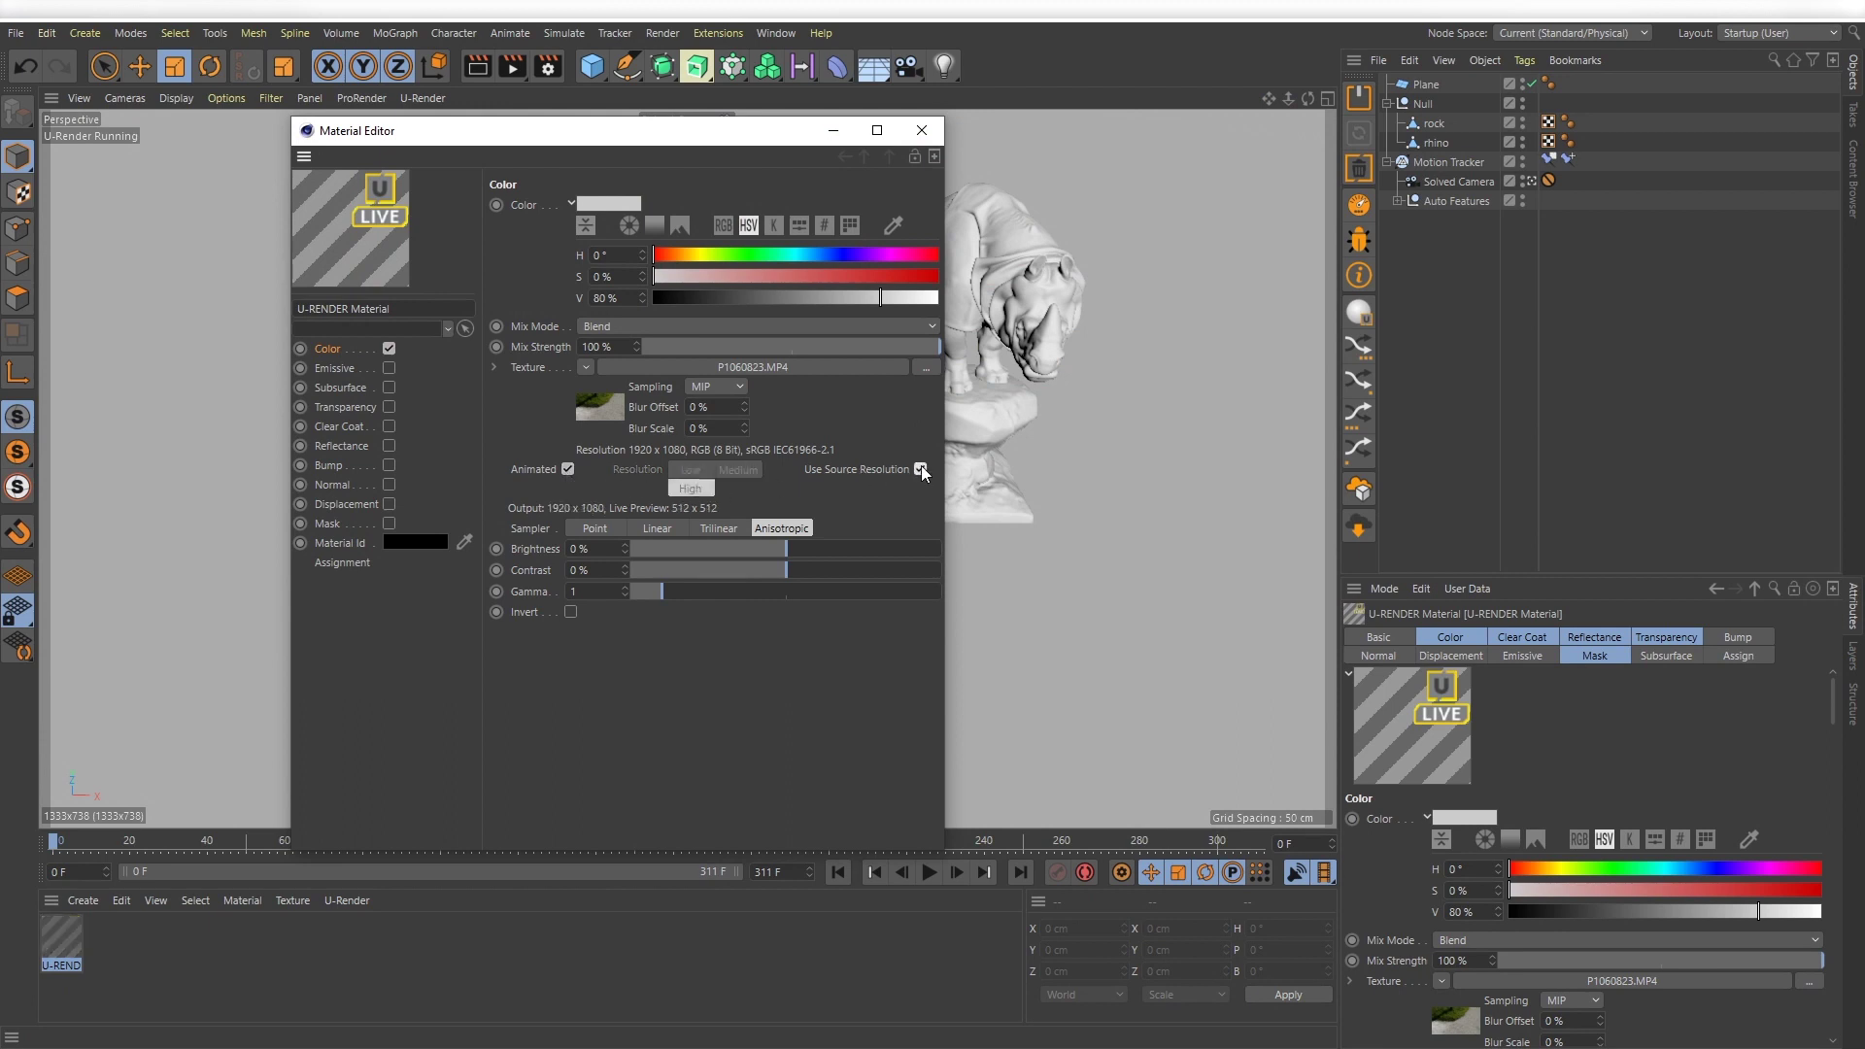
Apply the video material to the plane and set its projection to Camera Mapping through Solved Camera
drag(60, 947, 213, 470)
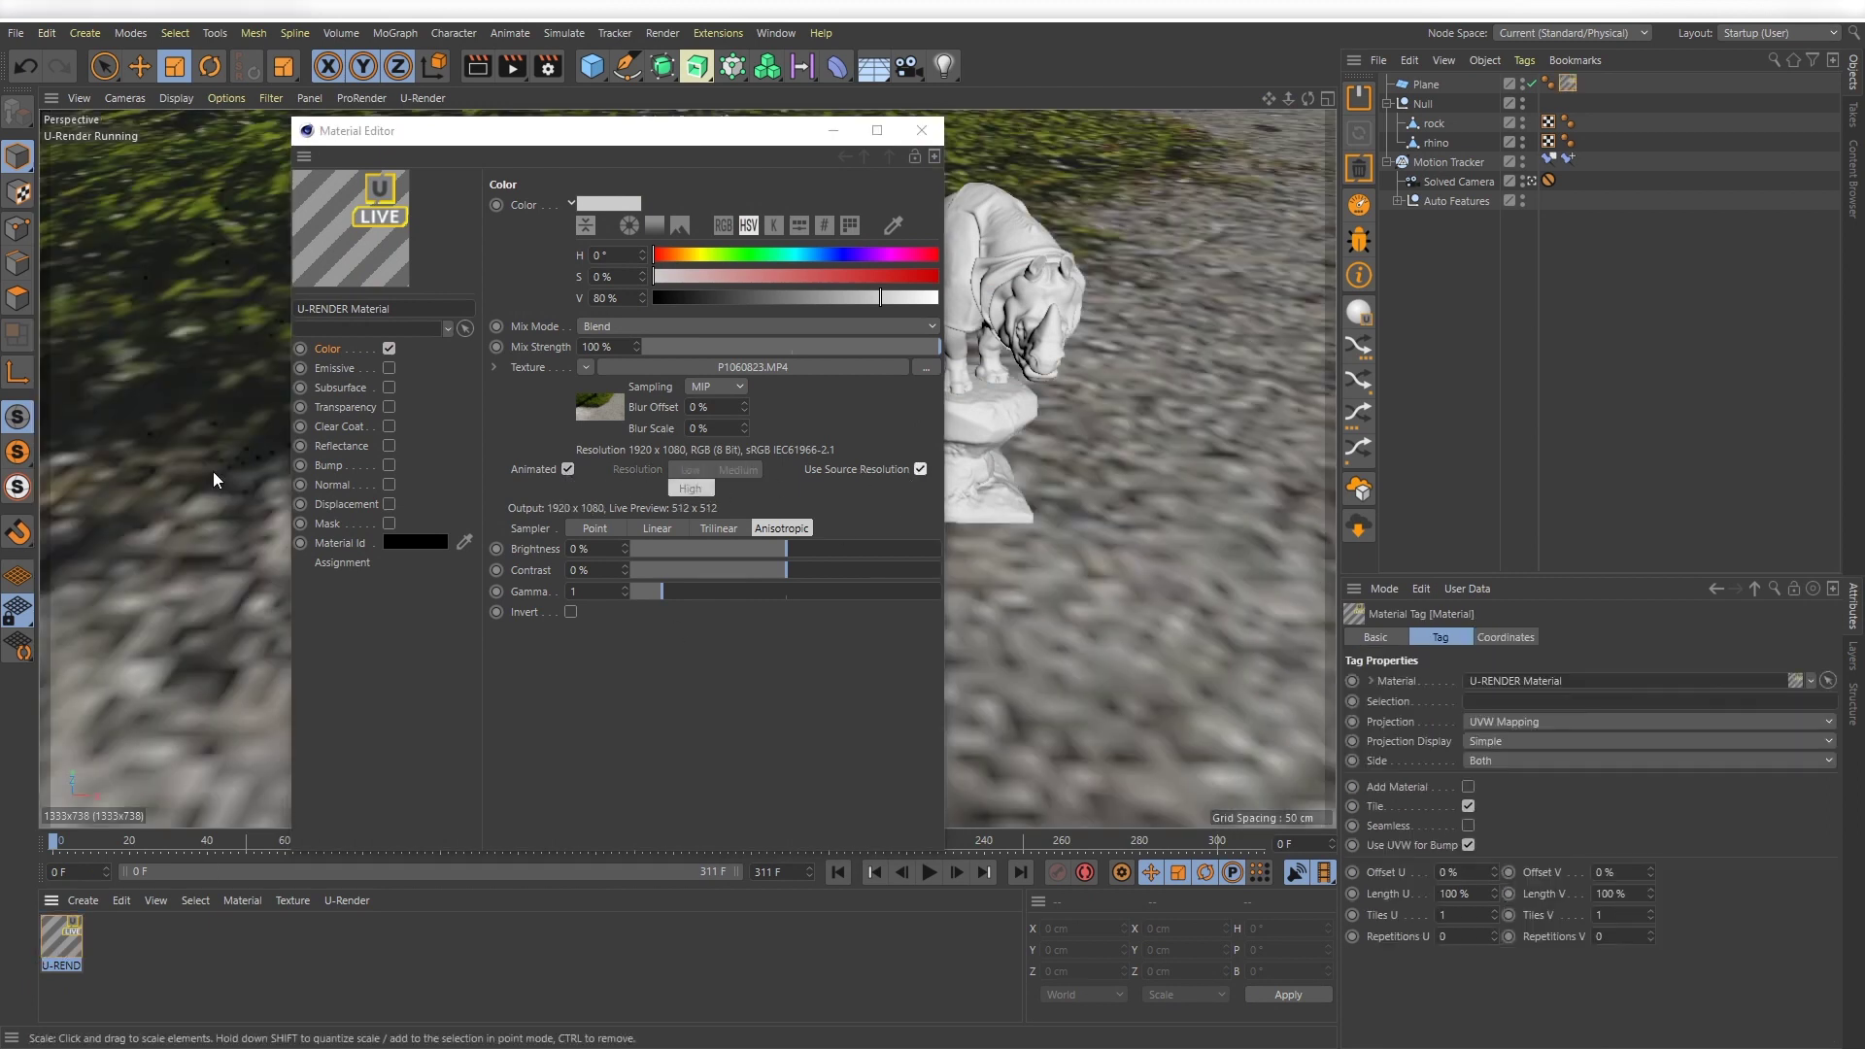
click(837, 138)
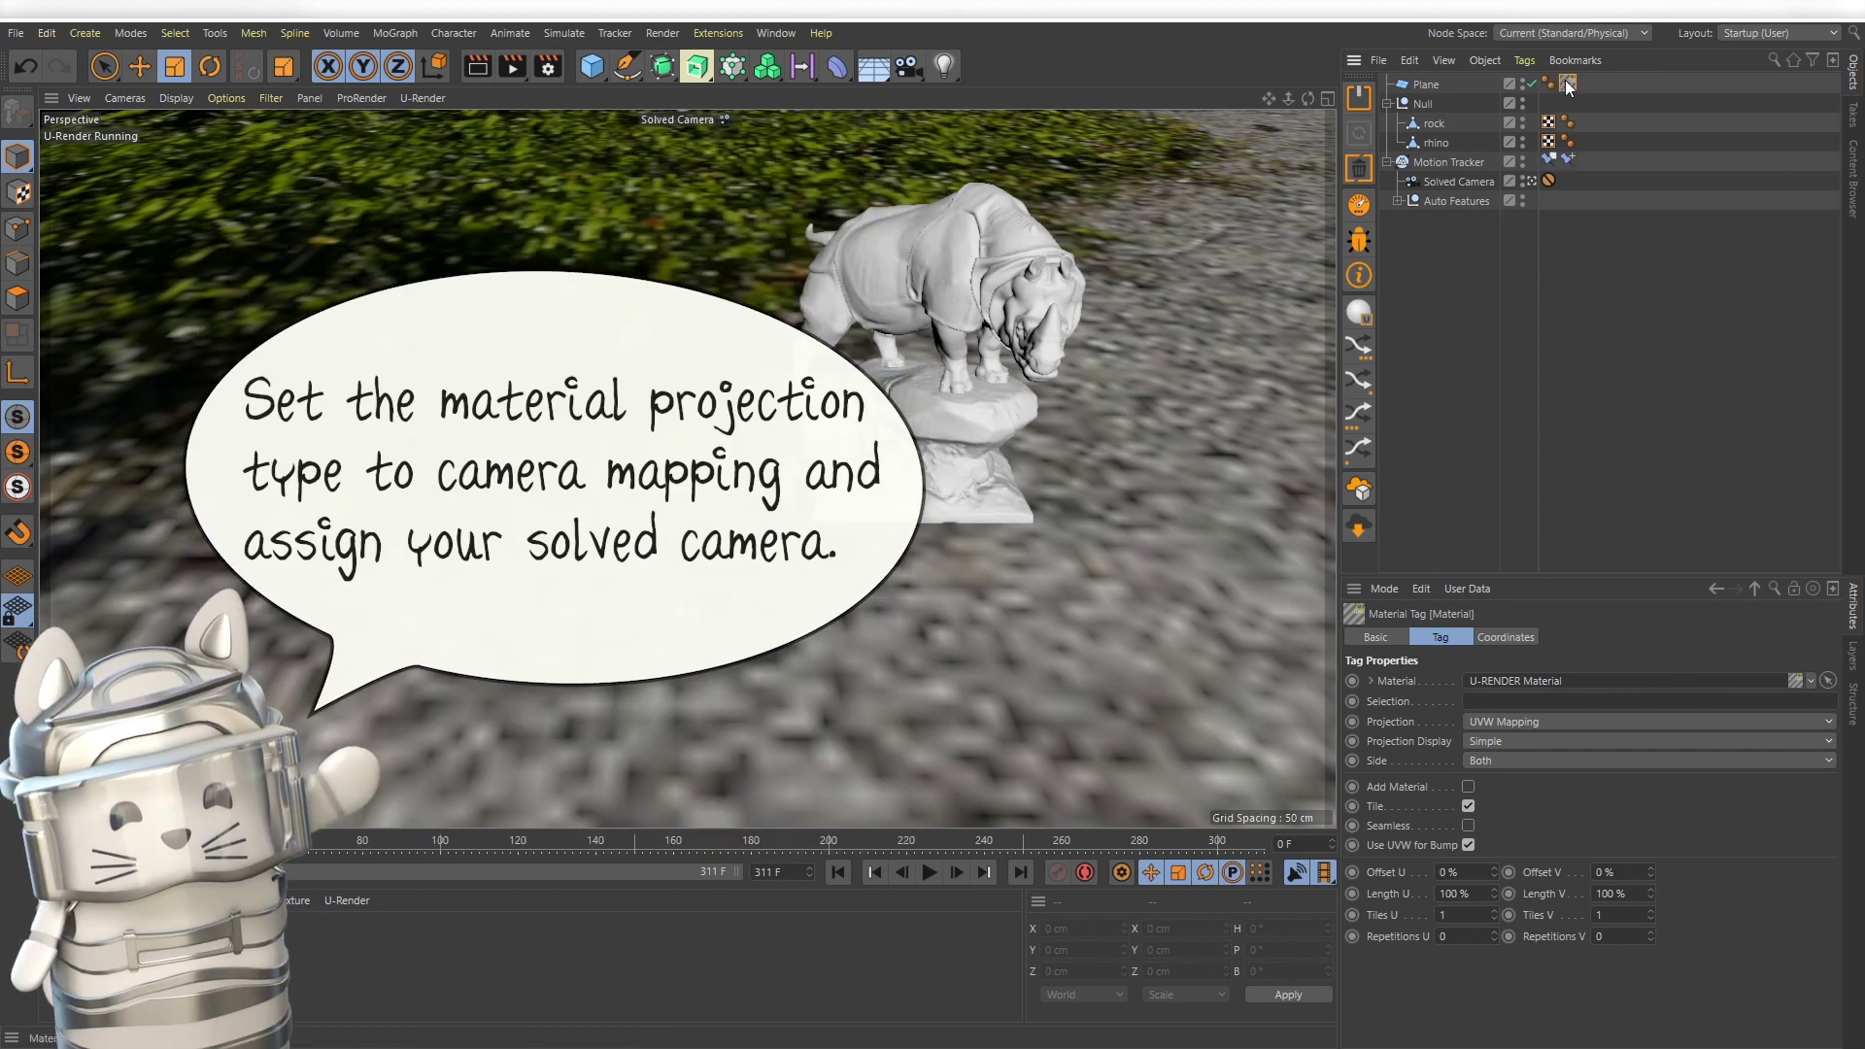
click(1522, 726)
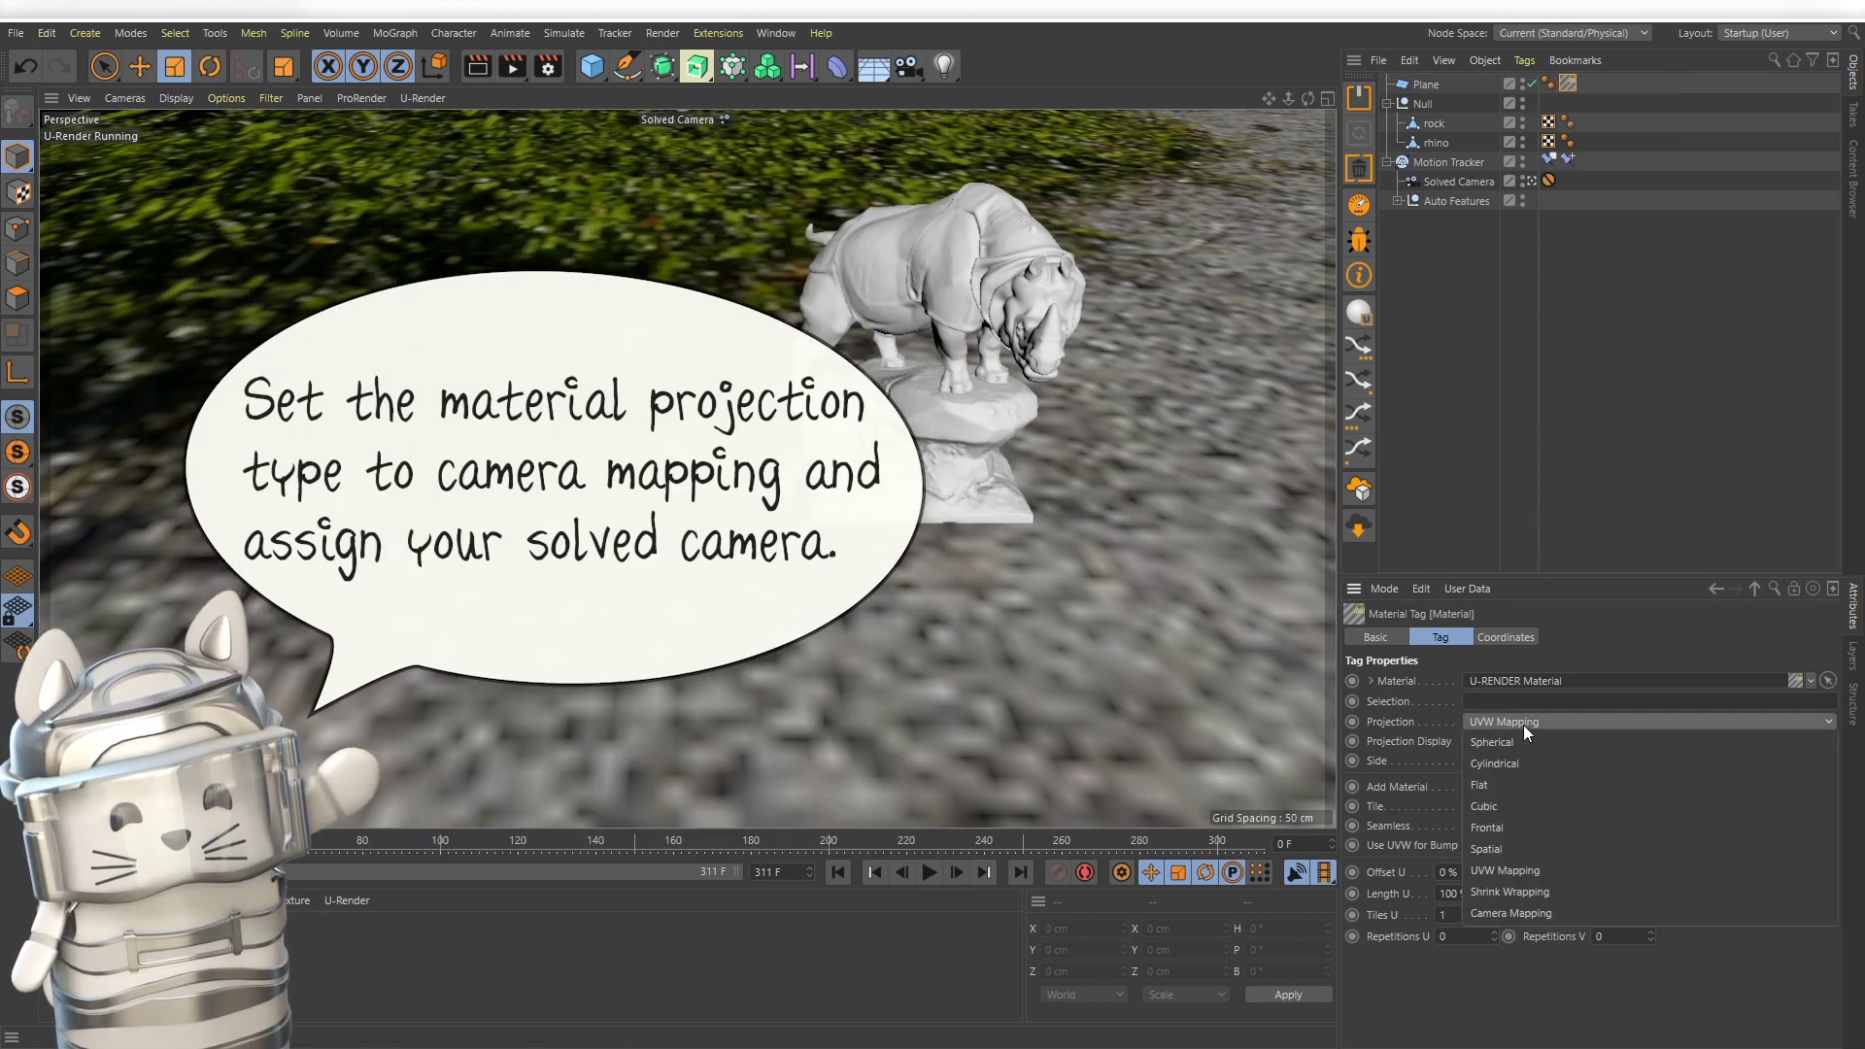
click(1527, 913)
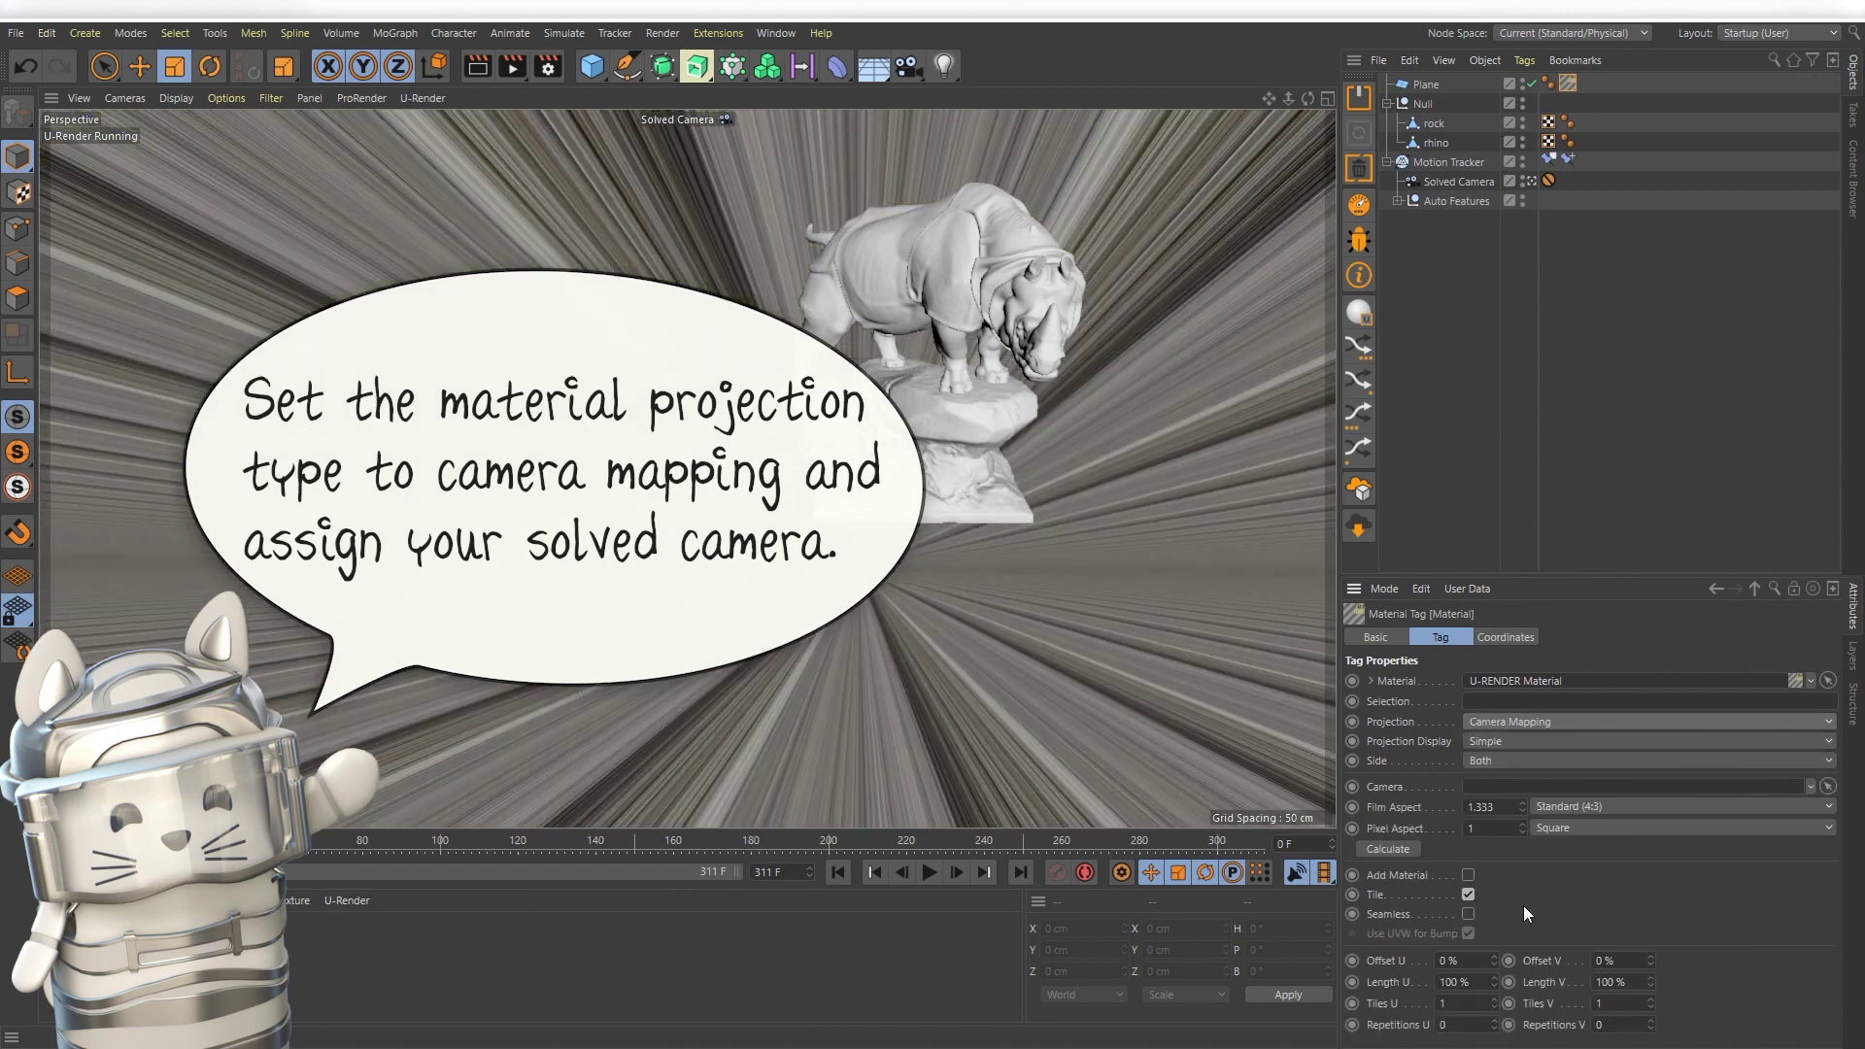
drag(1461, 188, 1521, 787)
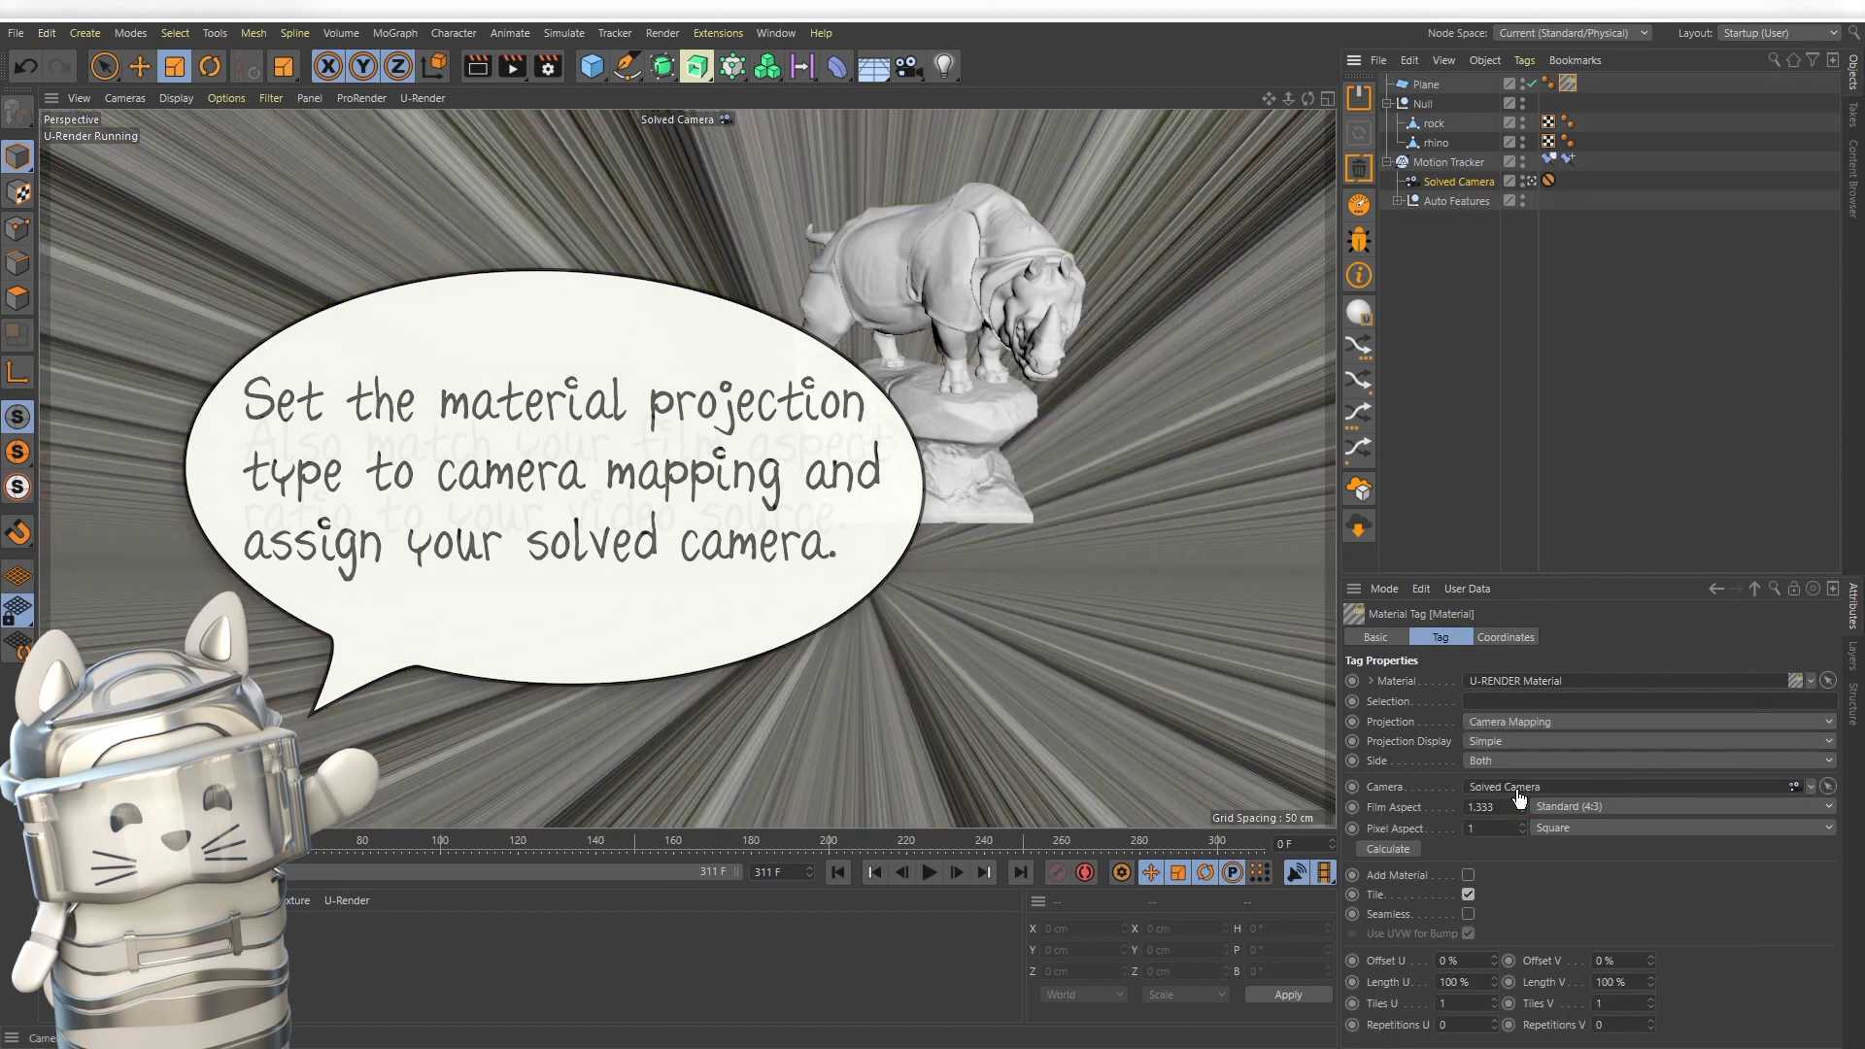
Set the material projection's film aspect to HDTV (16:9) and check the alignment across the timeline, ending at frame 30
click(1563, 807)
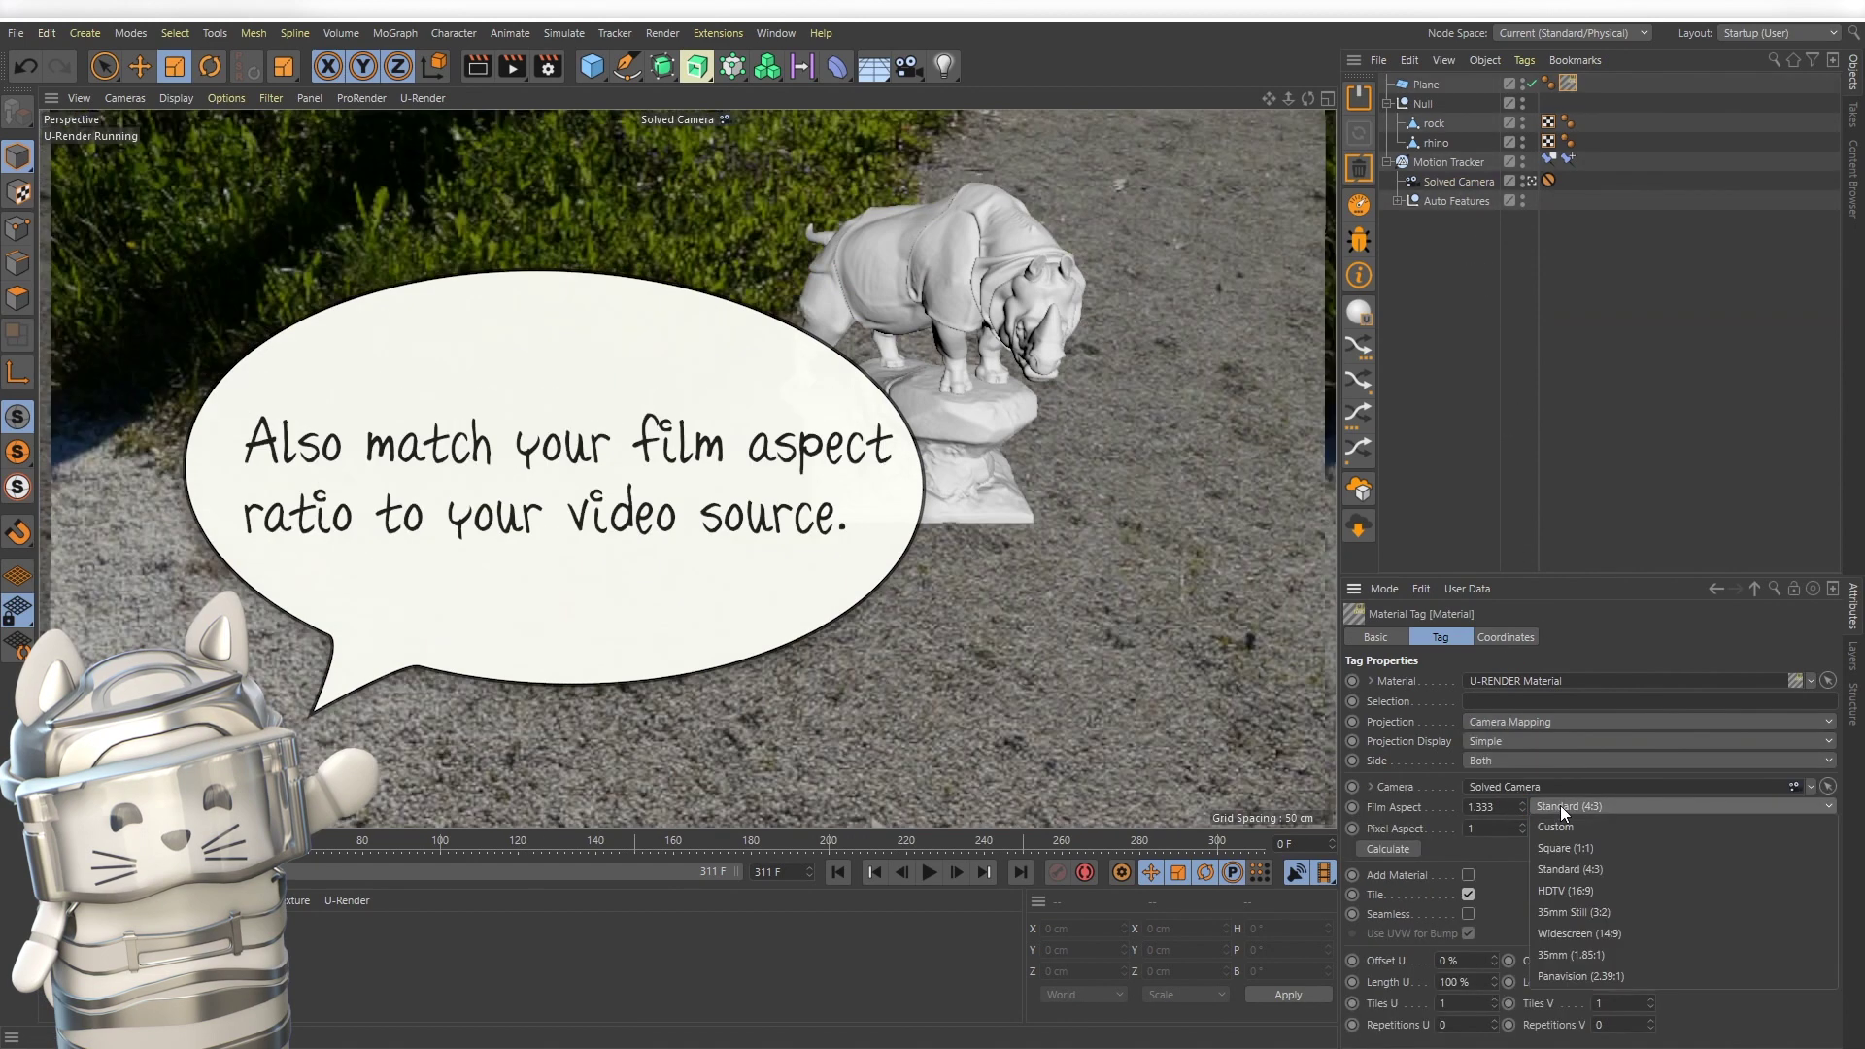
click(1563, 890)
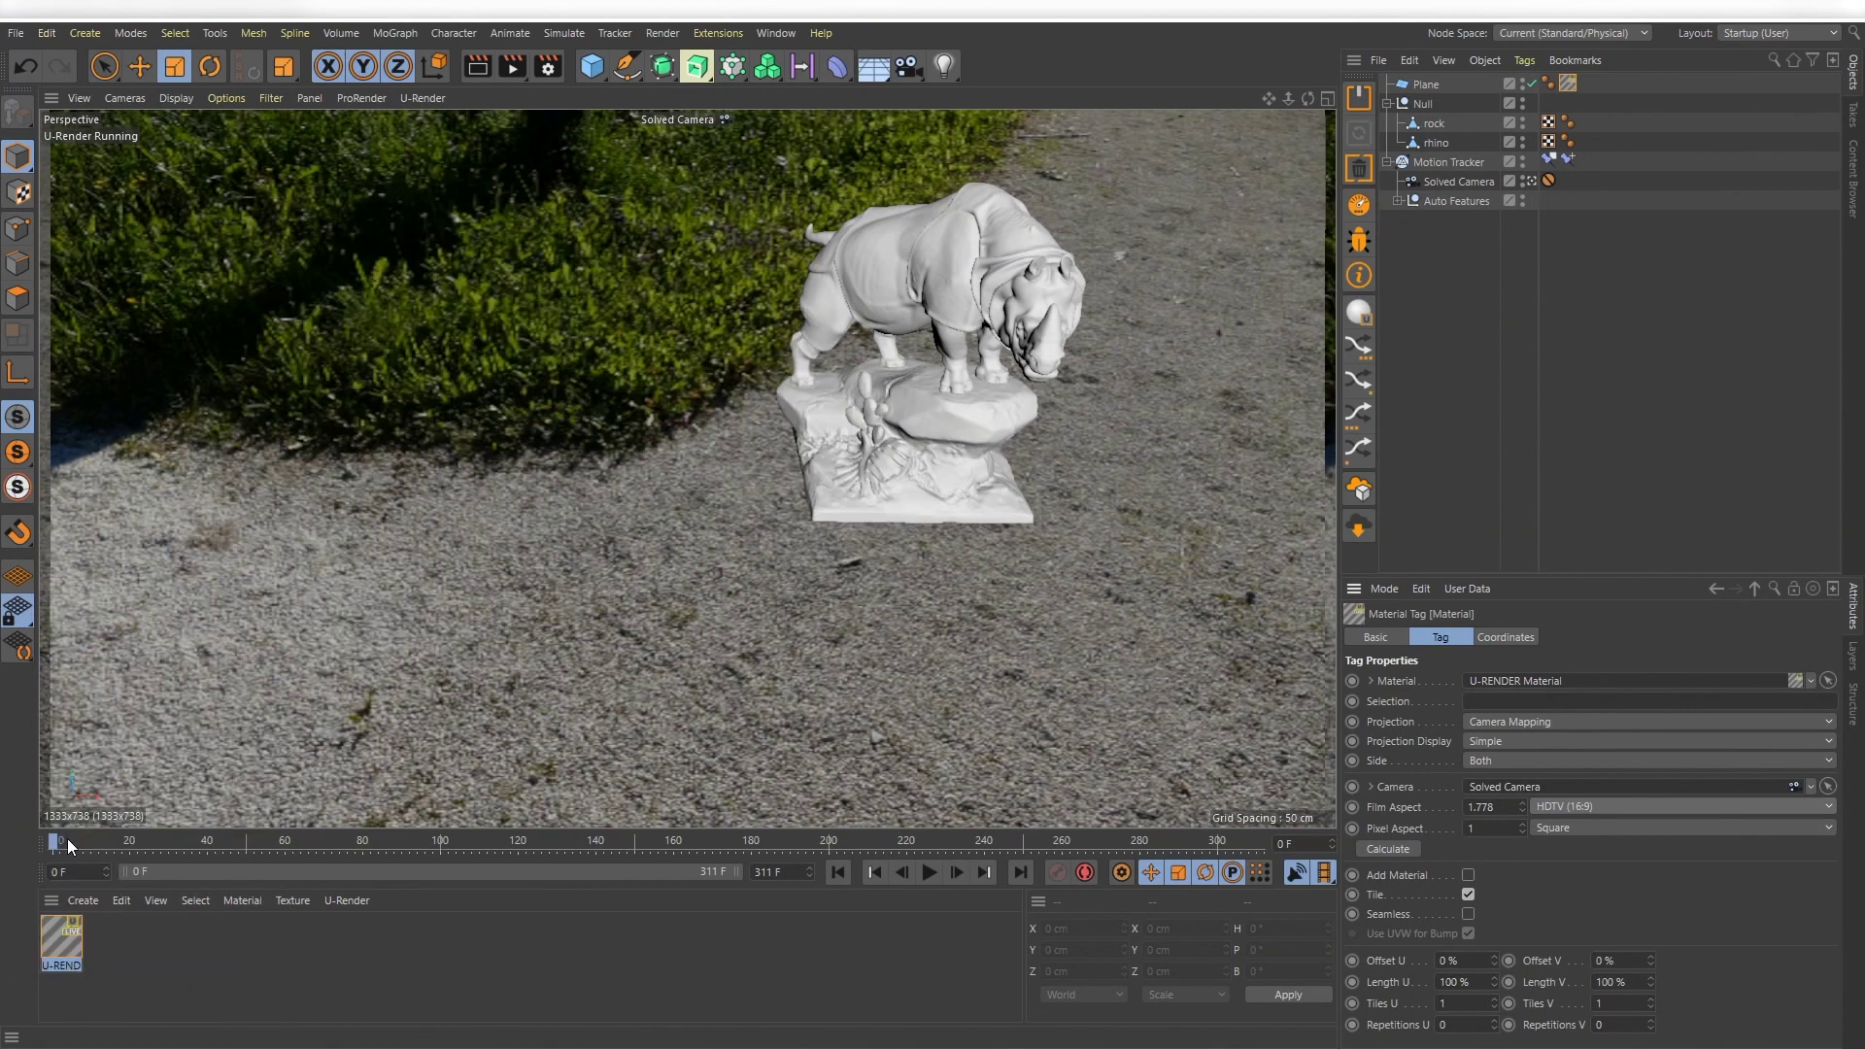
drag(67, 837, 1108, 857)
drag(800, 858, 169, 842)
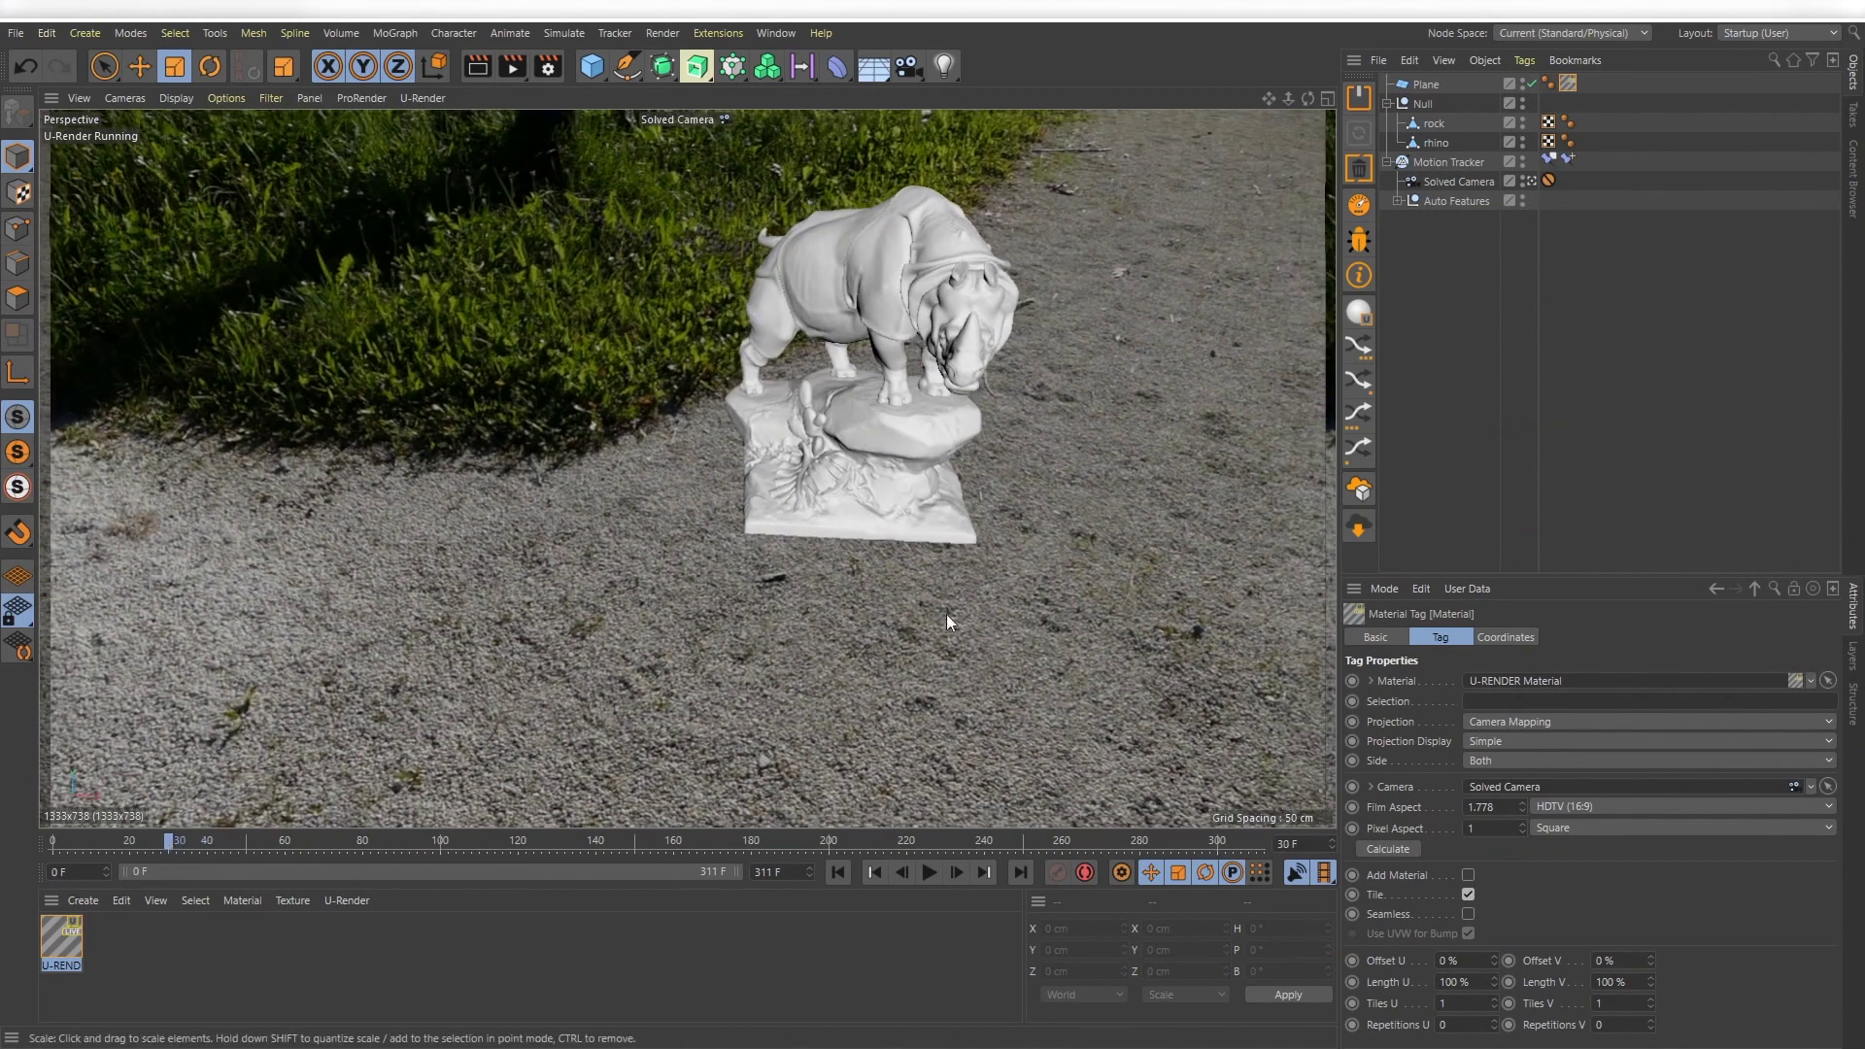
click(1418, 330)
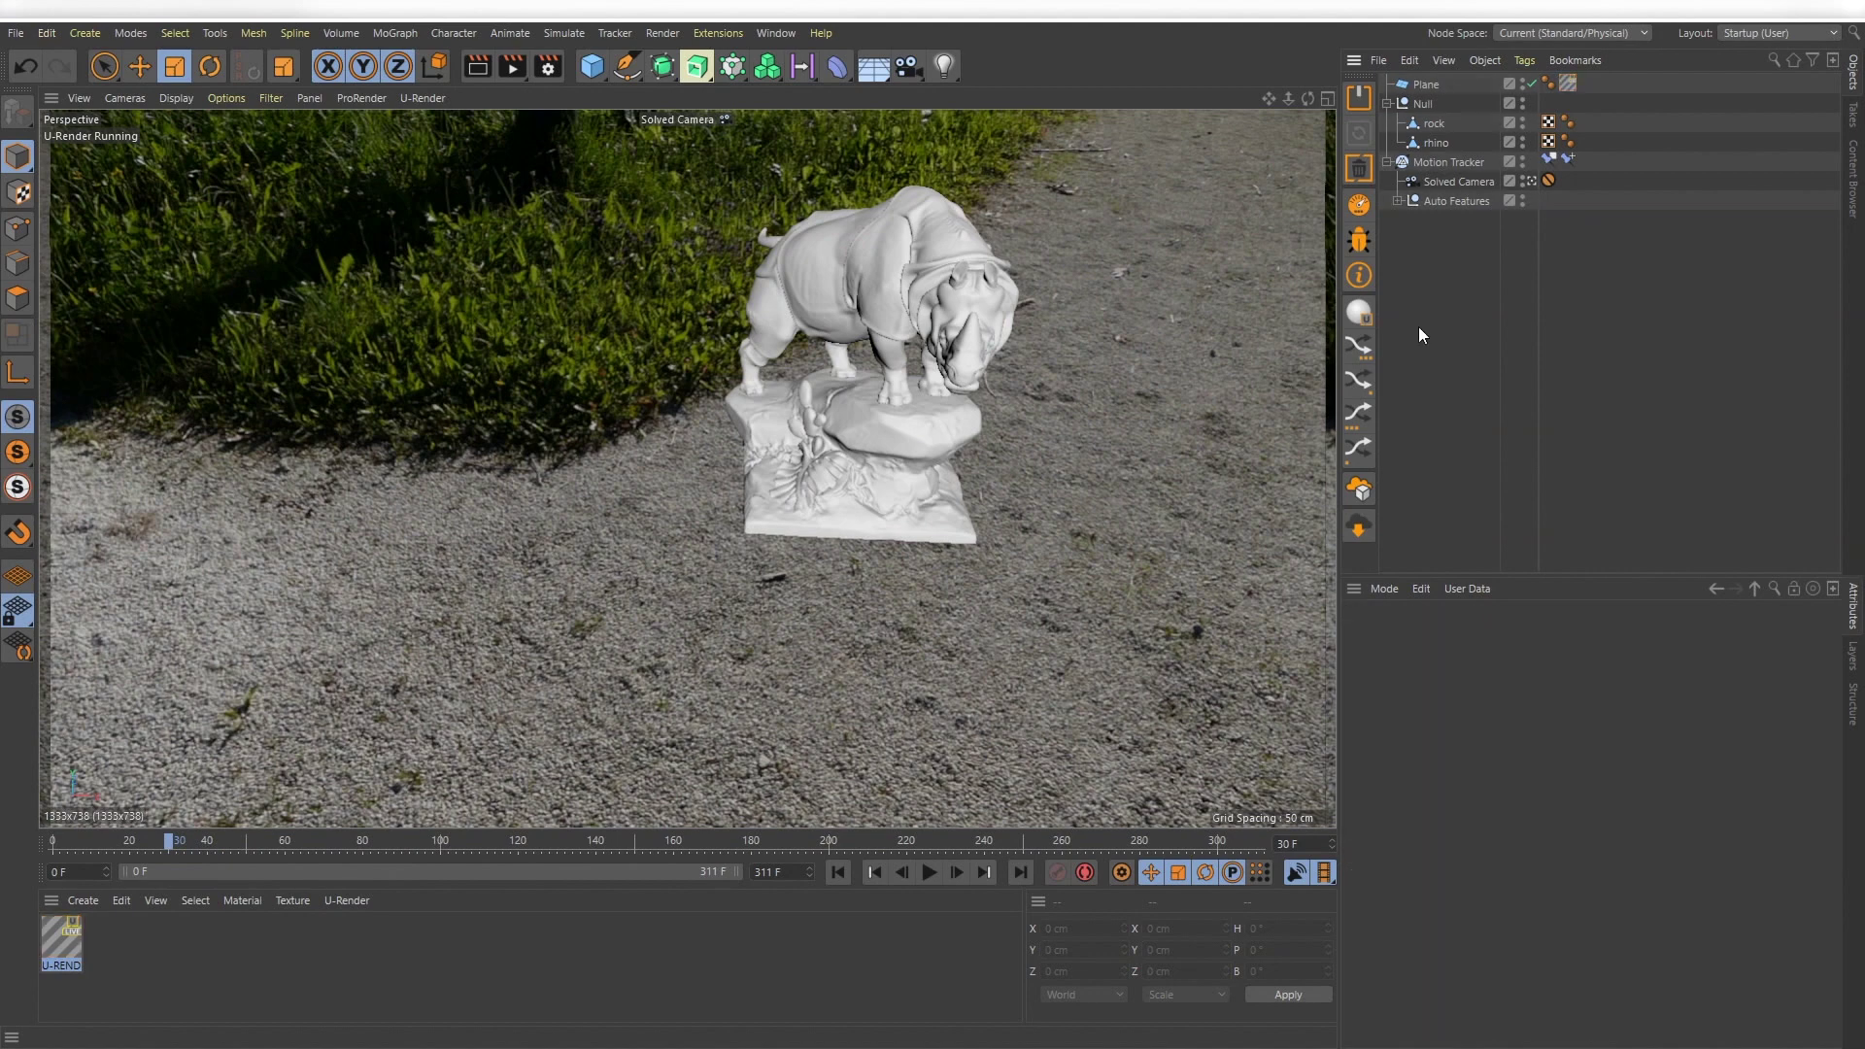
Create a null with a spot light nested under it and move the light to about -1205 cm in Z
click(85, 33)
click(101, 63)
click(85, 33)
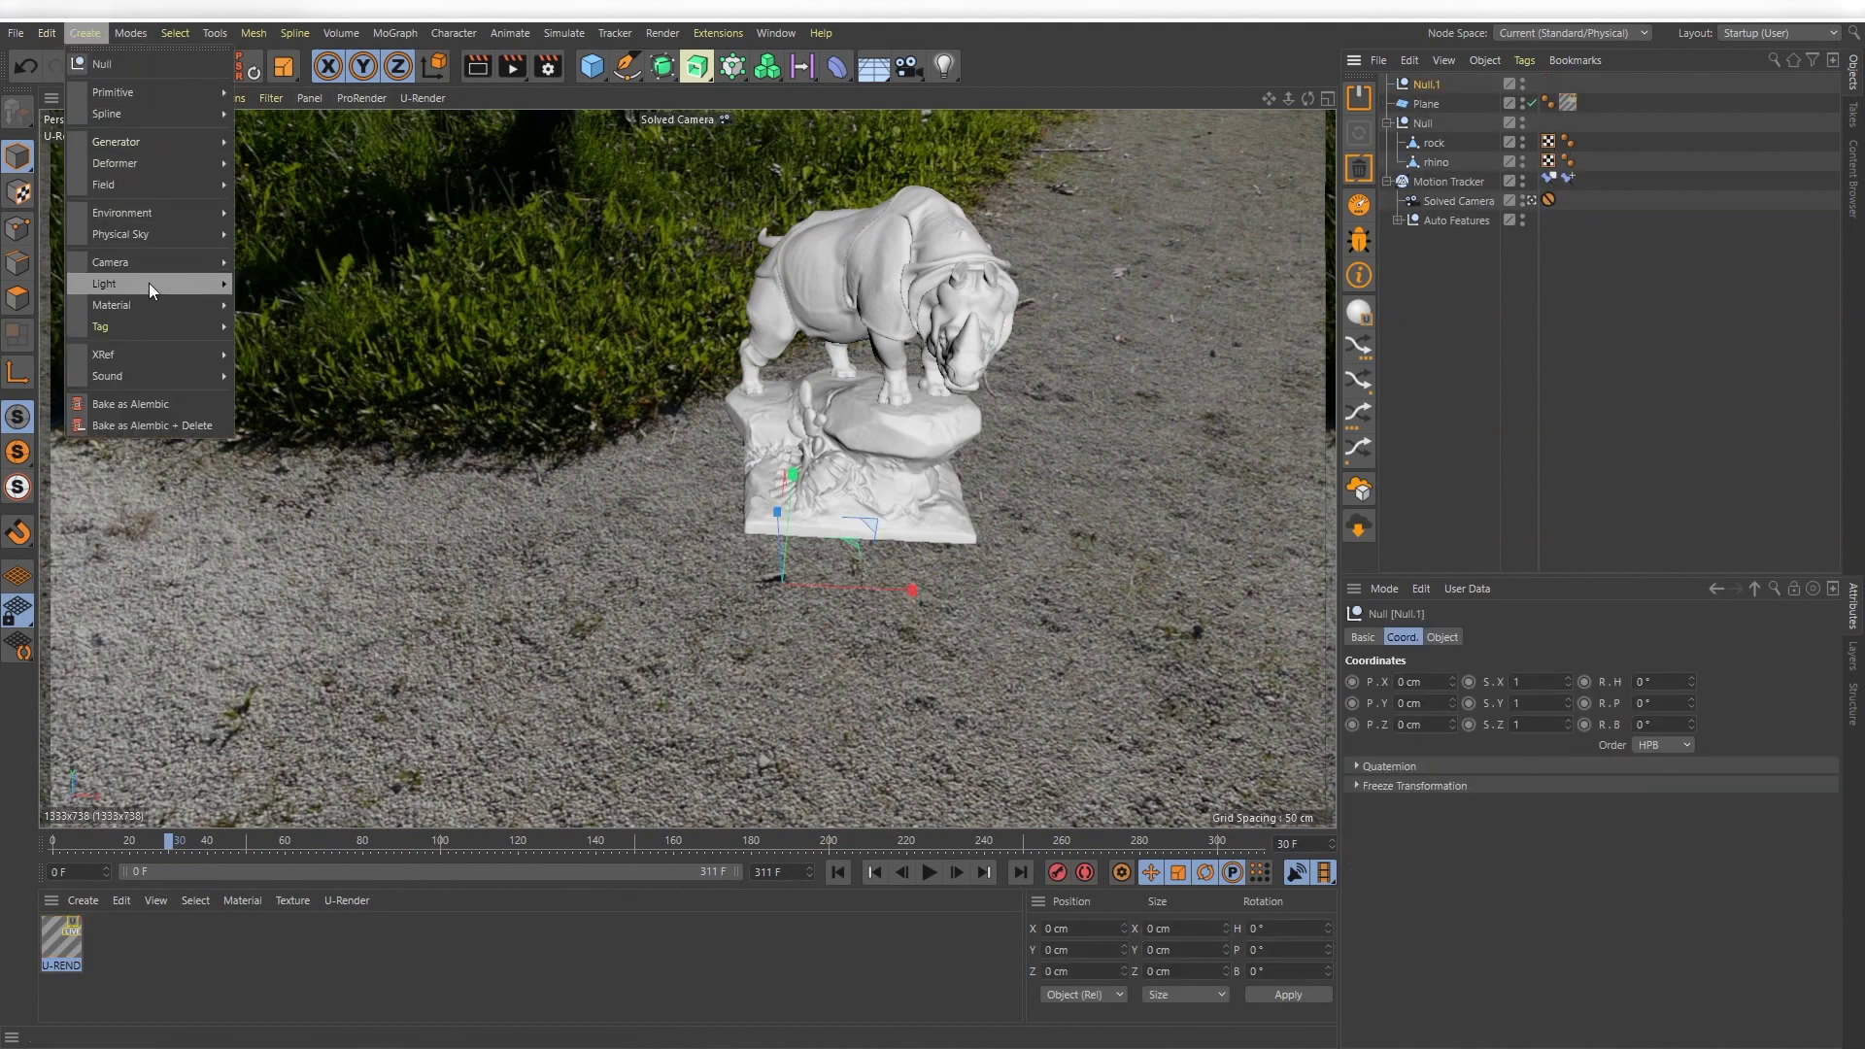
mouse_move(148, 283)
click(274, 312)
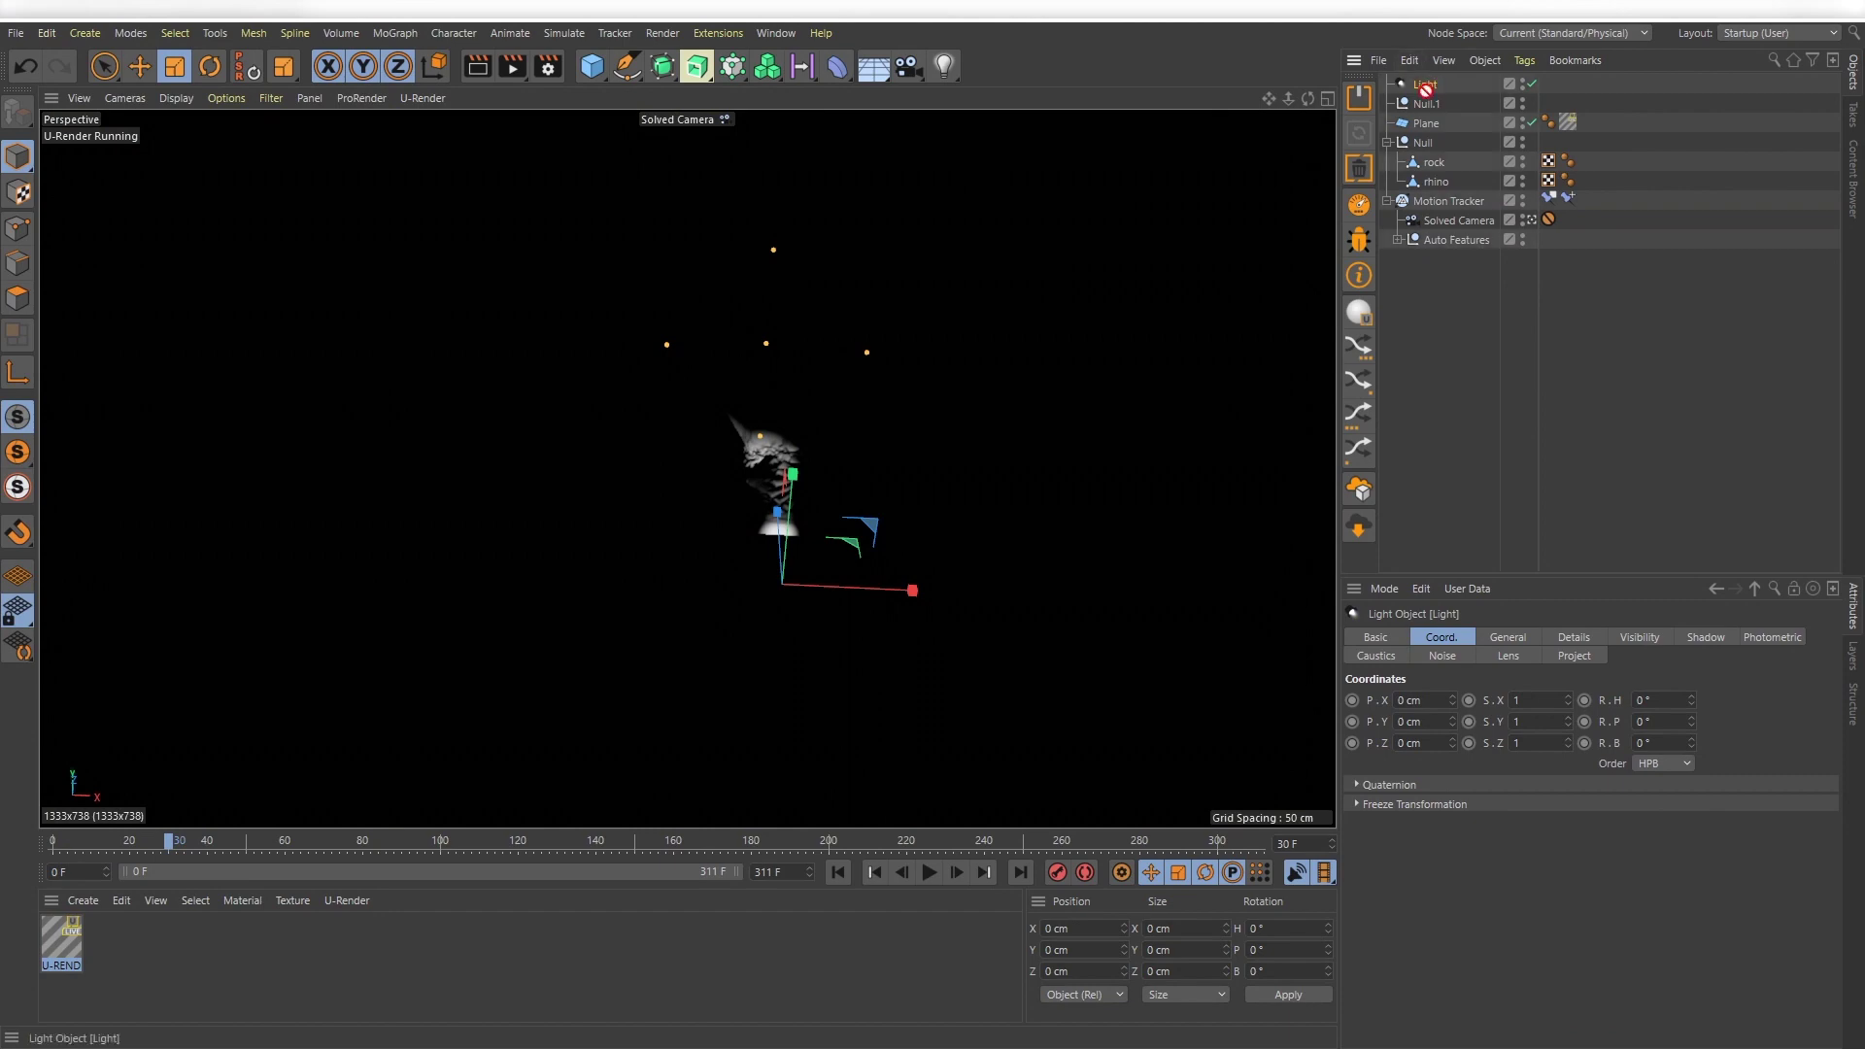
drag(1452, 742, 1452, 796)
click(1427, 84)
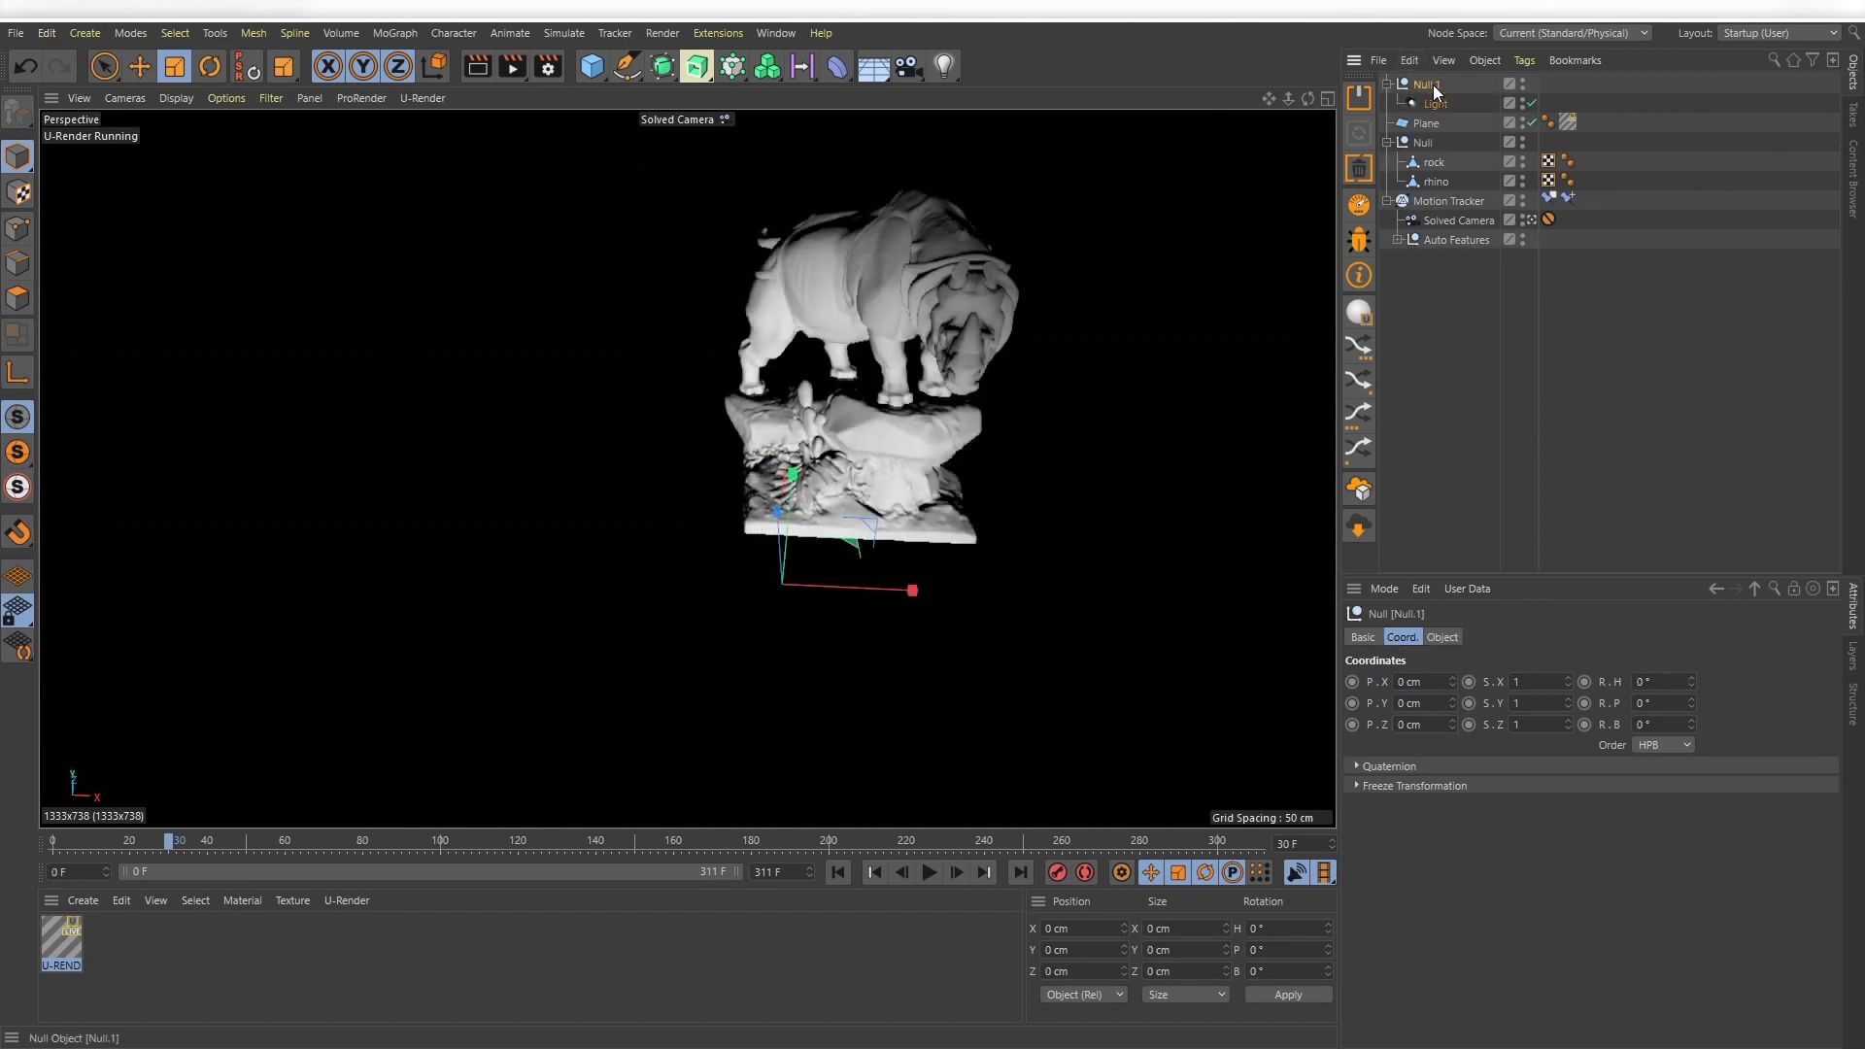
Raise the light's parent null to about 159 cm in Y and rotate it to about 138.6° heading and -38.4° pitch
key(e)
drag(788, 471, 803, 348)
key(r)
drag(756, 493, 1010, 544)
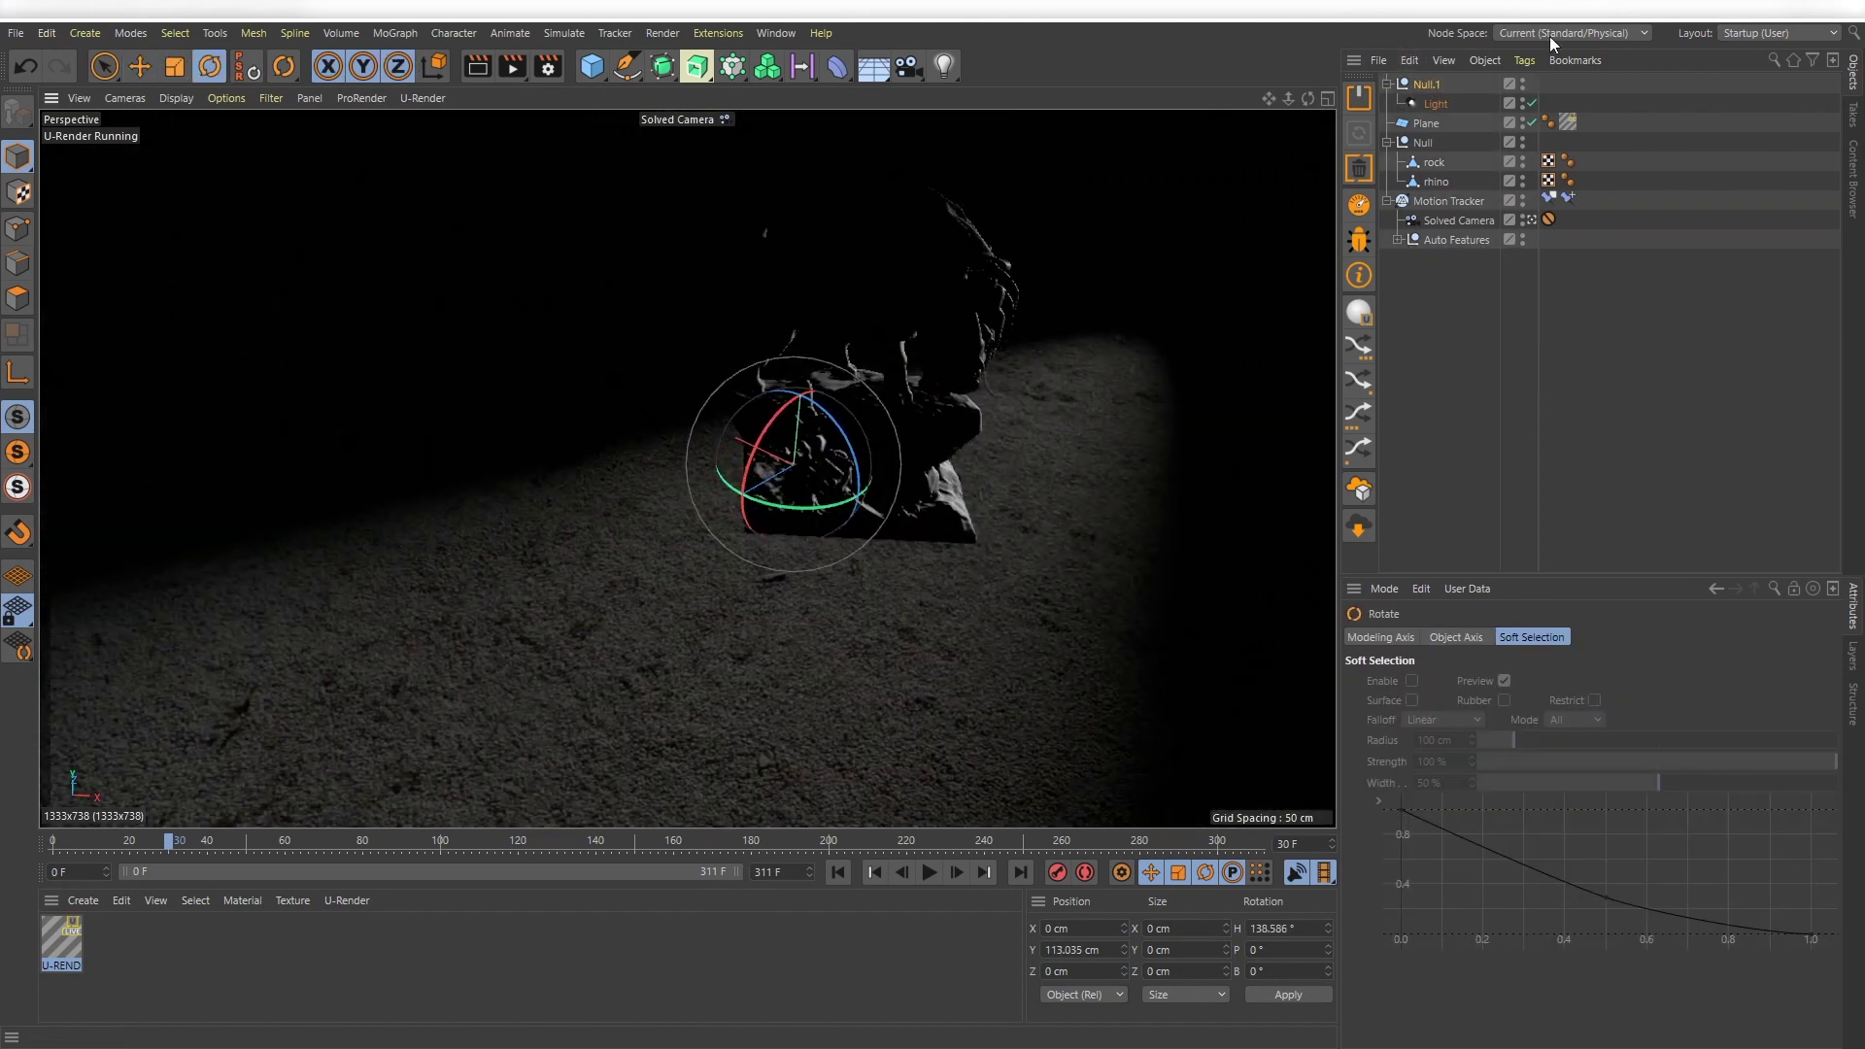
key(e)
drag(804, 347, 807, 291)
key(r)
drag(780, 362, 757, 391)
Add a U-RENDER Light tag to the spot light
right_click(1438, 103)
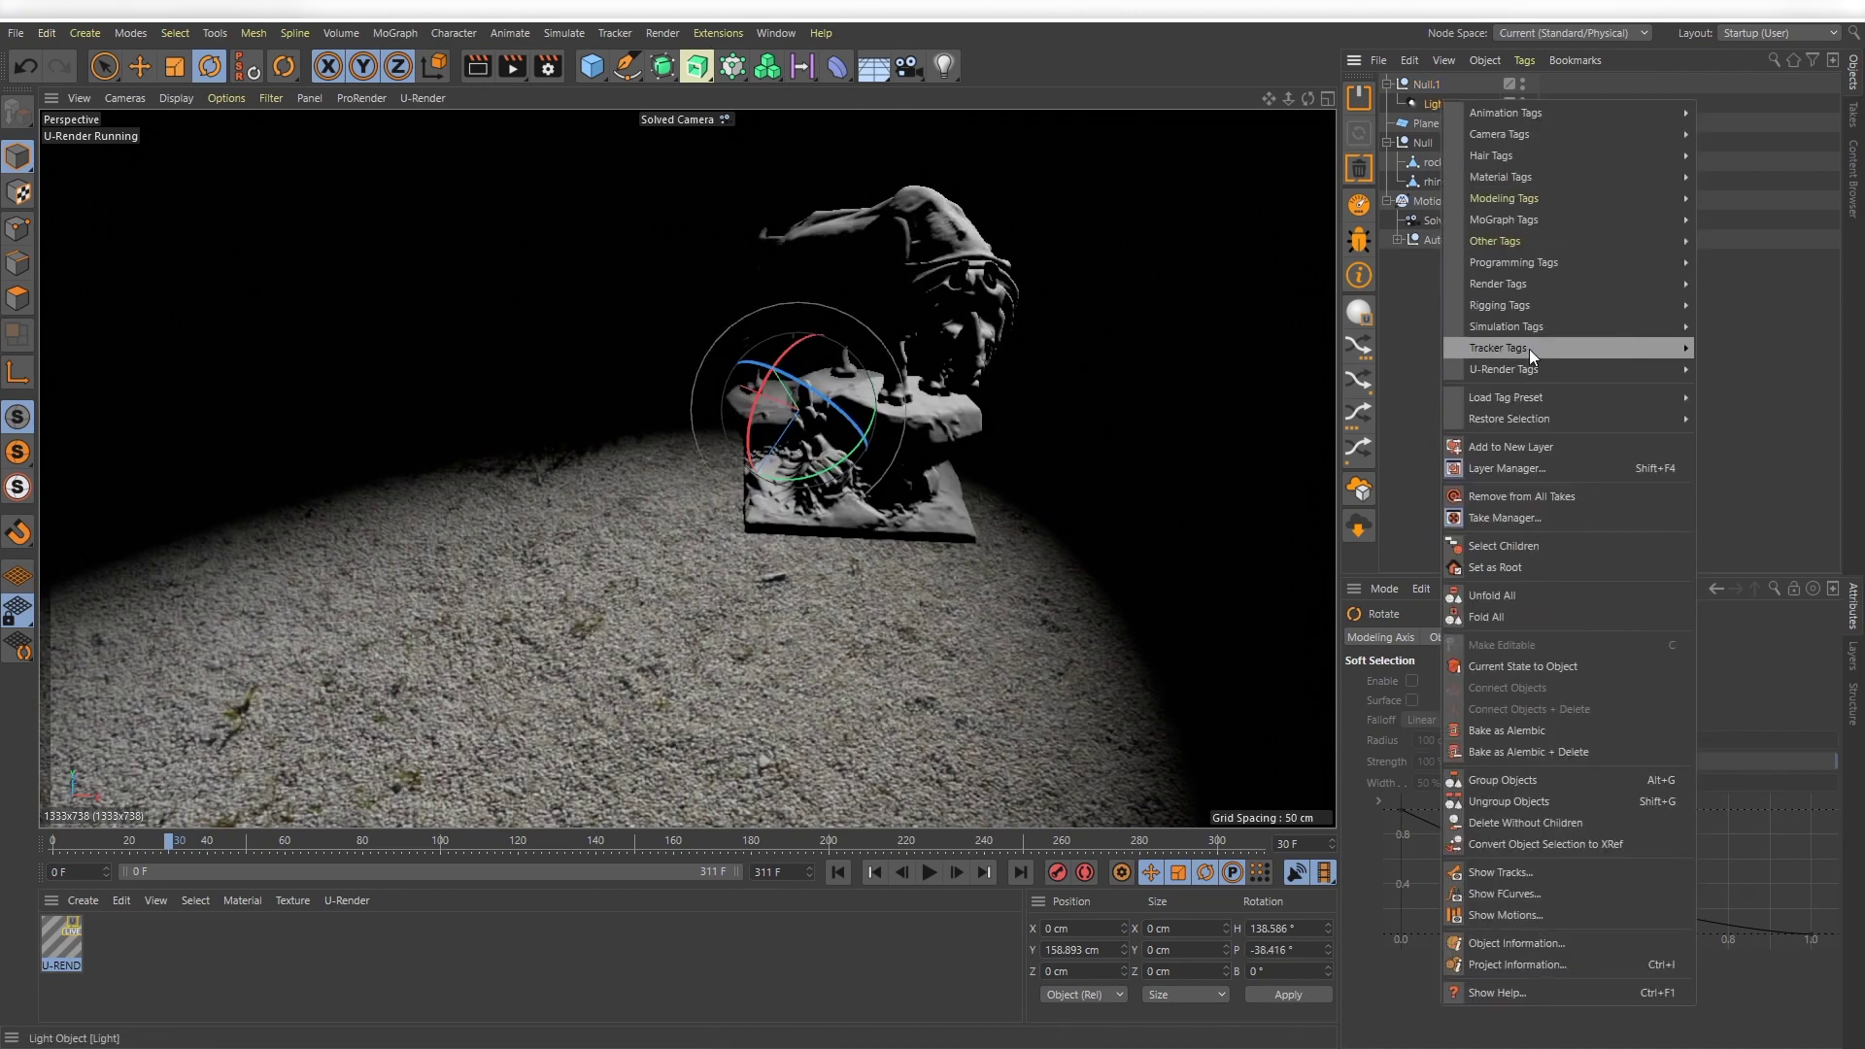
mouse_move(1525, 365)
click(1758, 393)
Set the light tag's shadow Sample Radius to 0.5 and both Absolute Bias and Slope Bias to 0.001
click(1456, 637)
drag(1524, 787, 1470, 761)
text(0.5)
key(Tab)
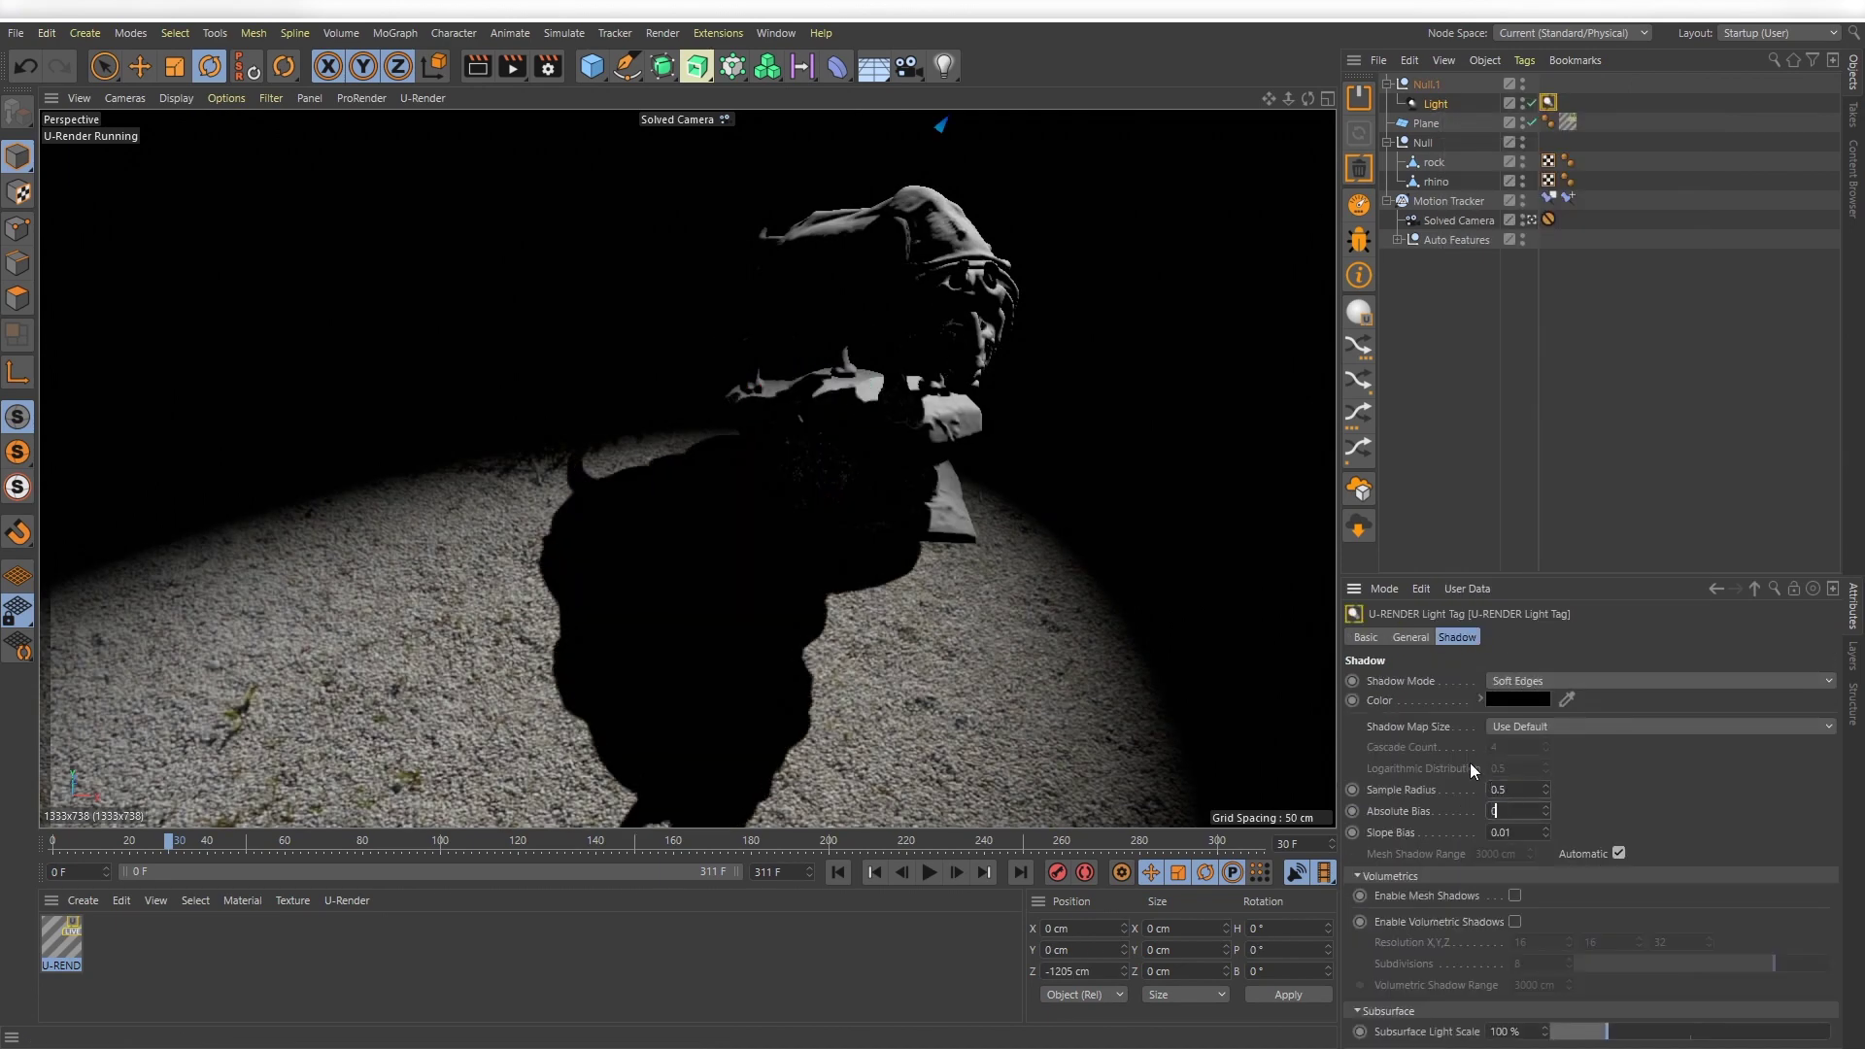
text(0.001)
key(Tab)
text(0.001)
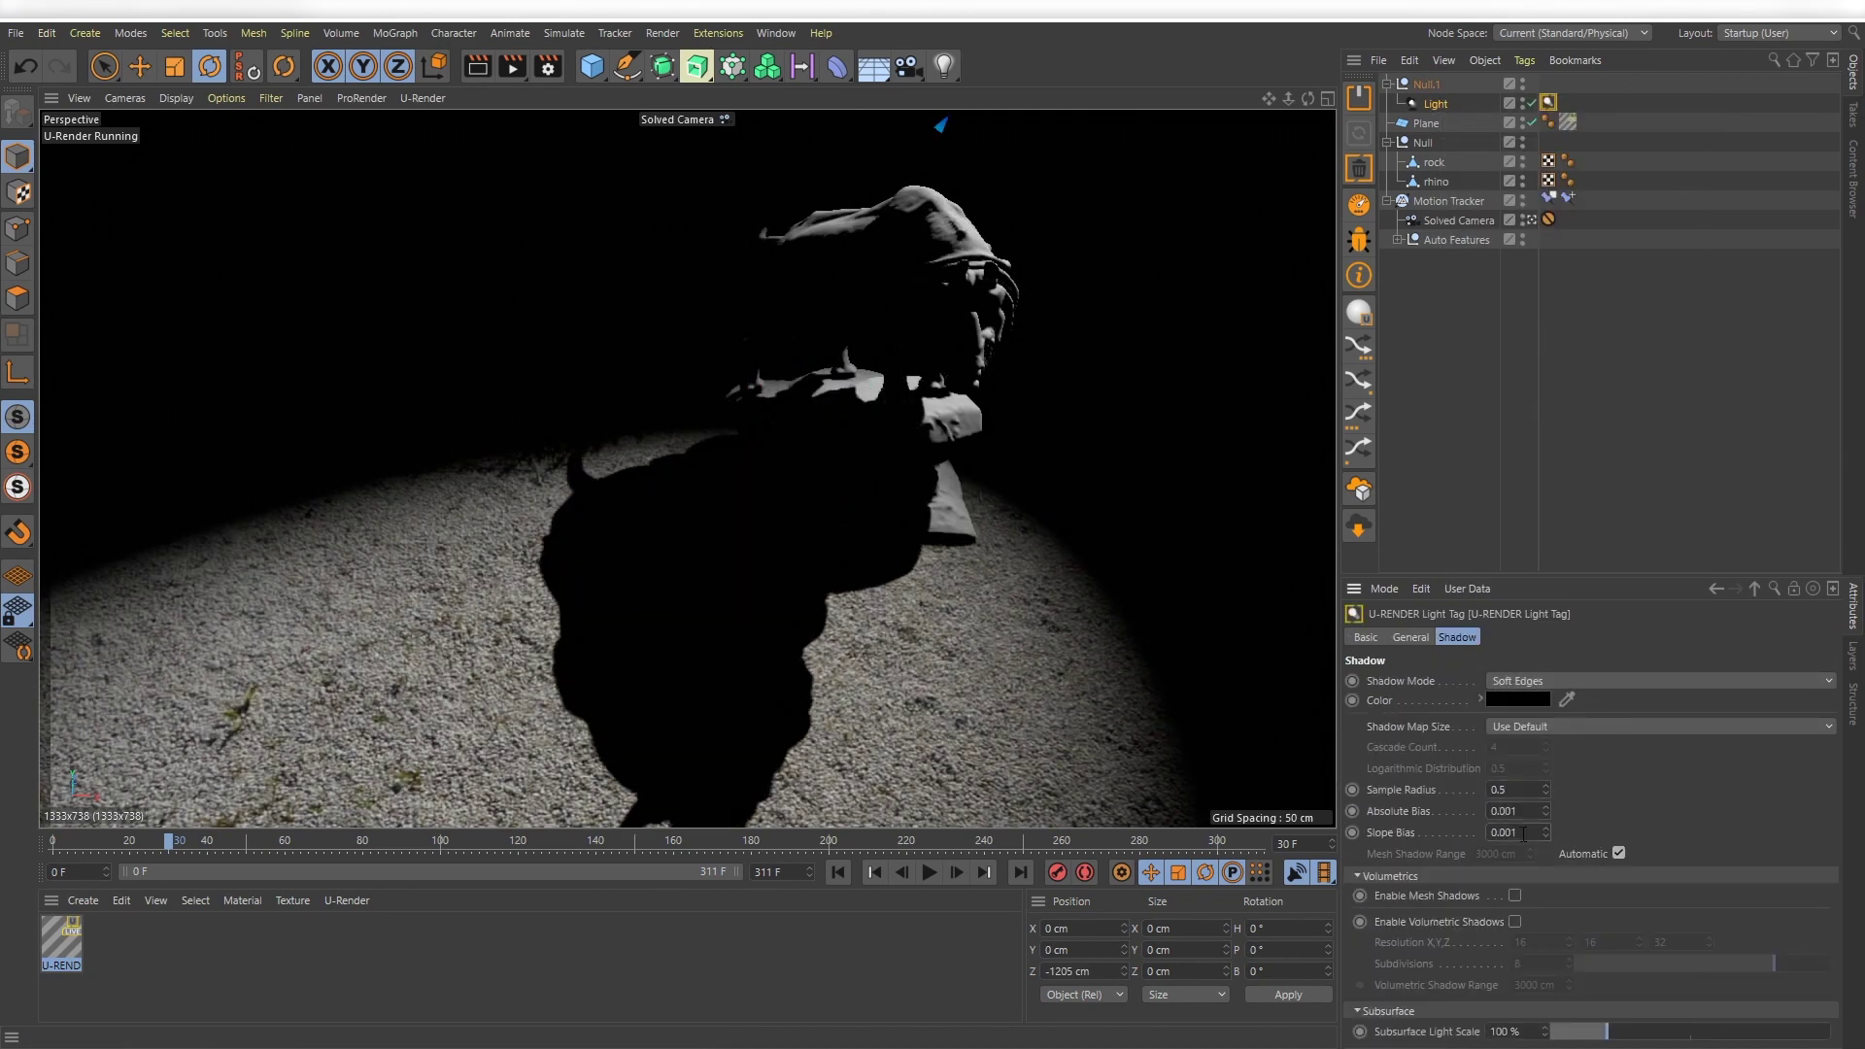
Add a Compositing tag to the plane and enable Compositing Background
click(1426, 123)
key(shift+c)
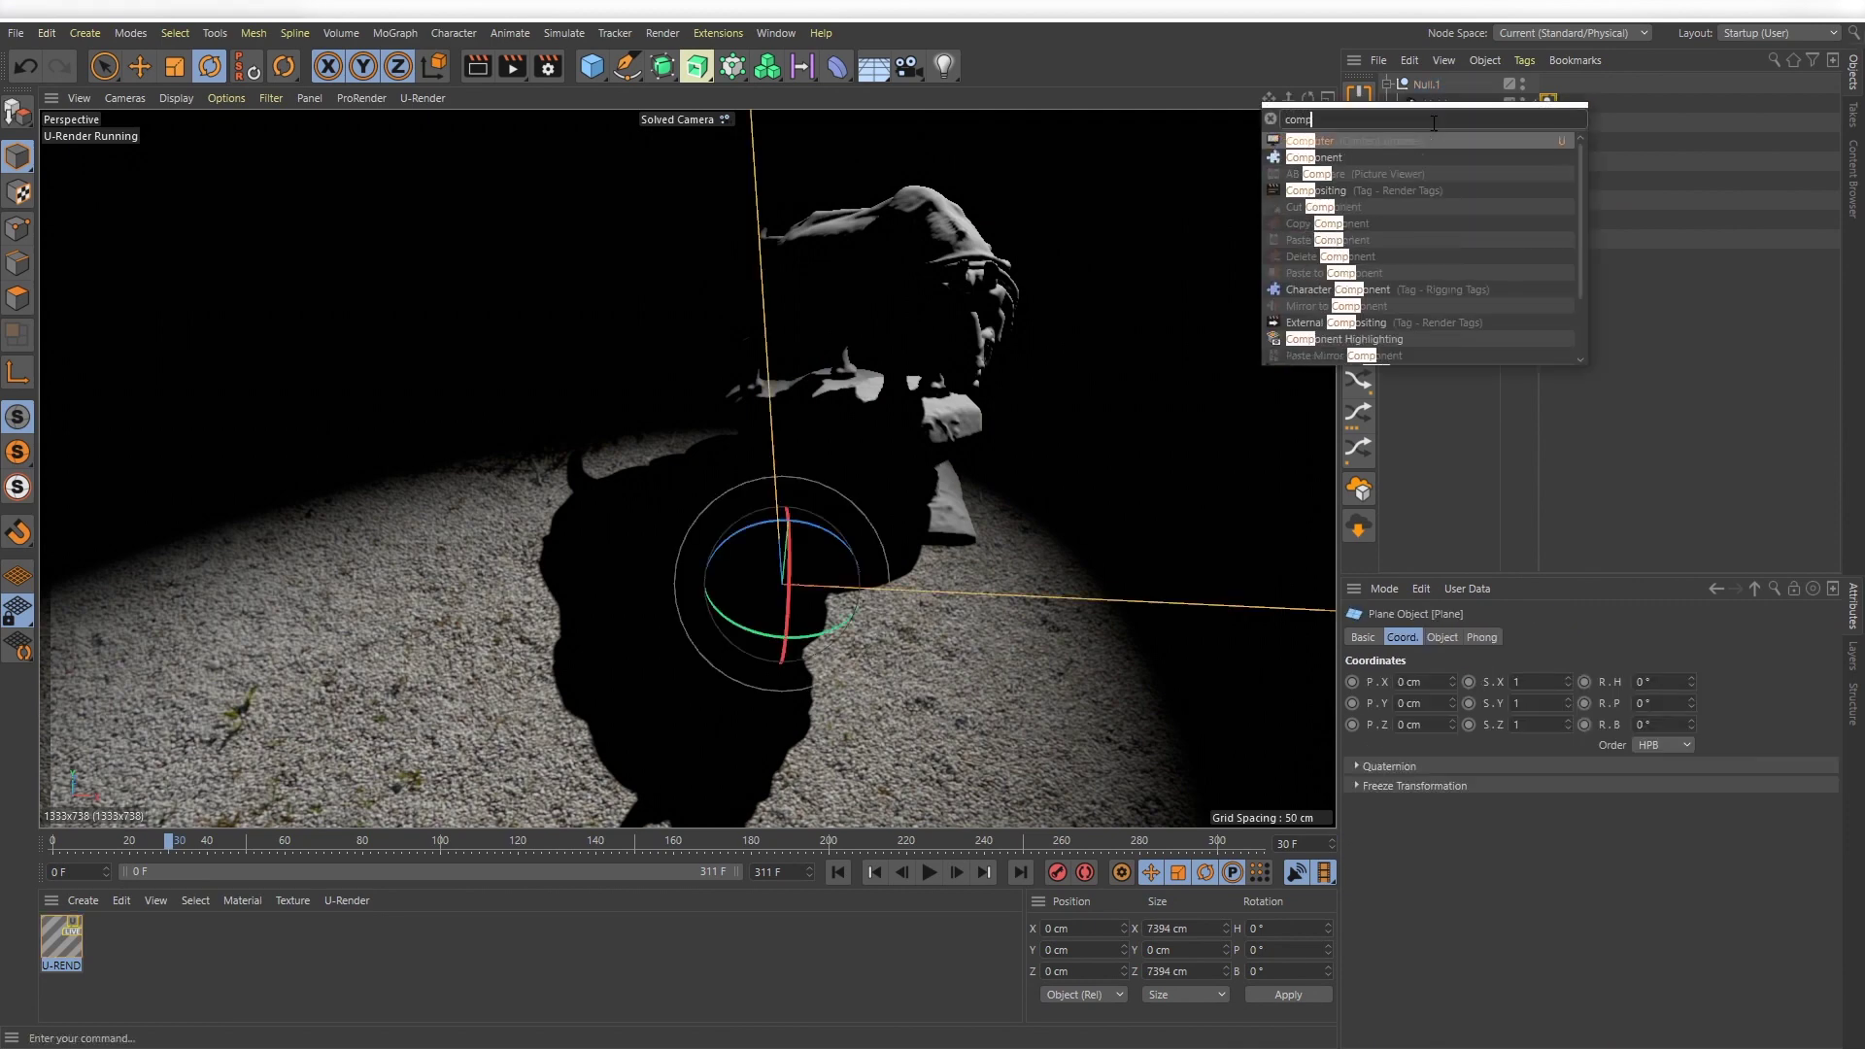
text(compos)
key(Return)
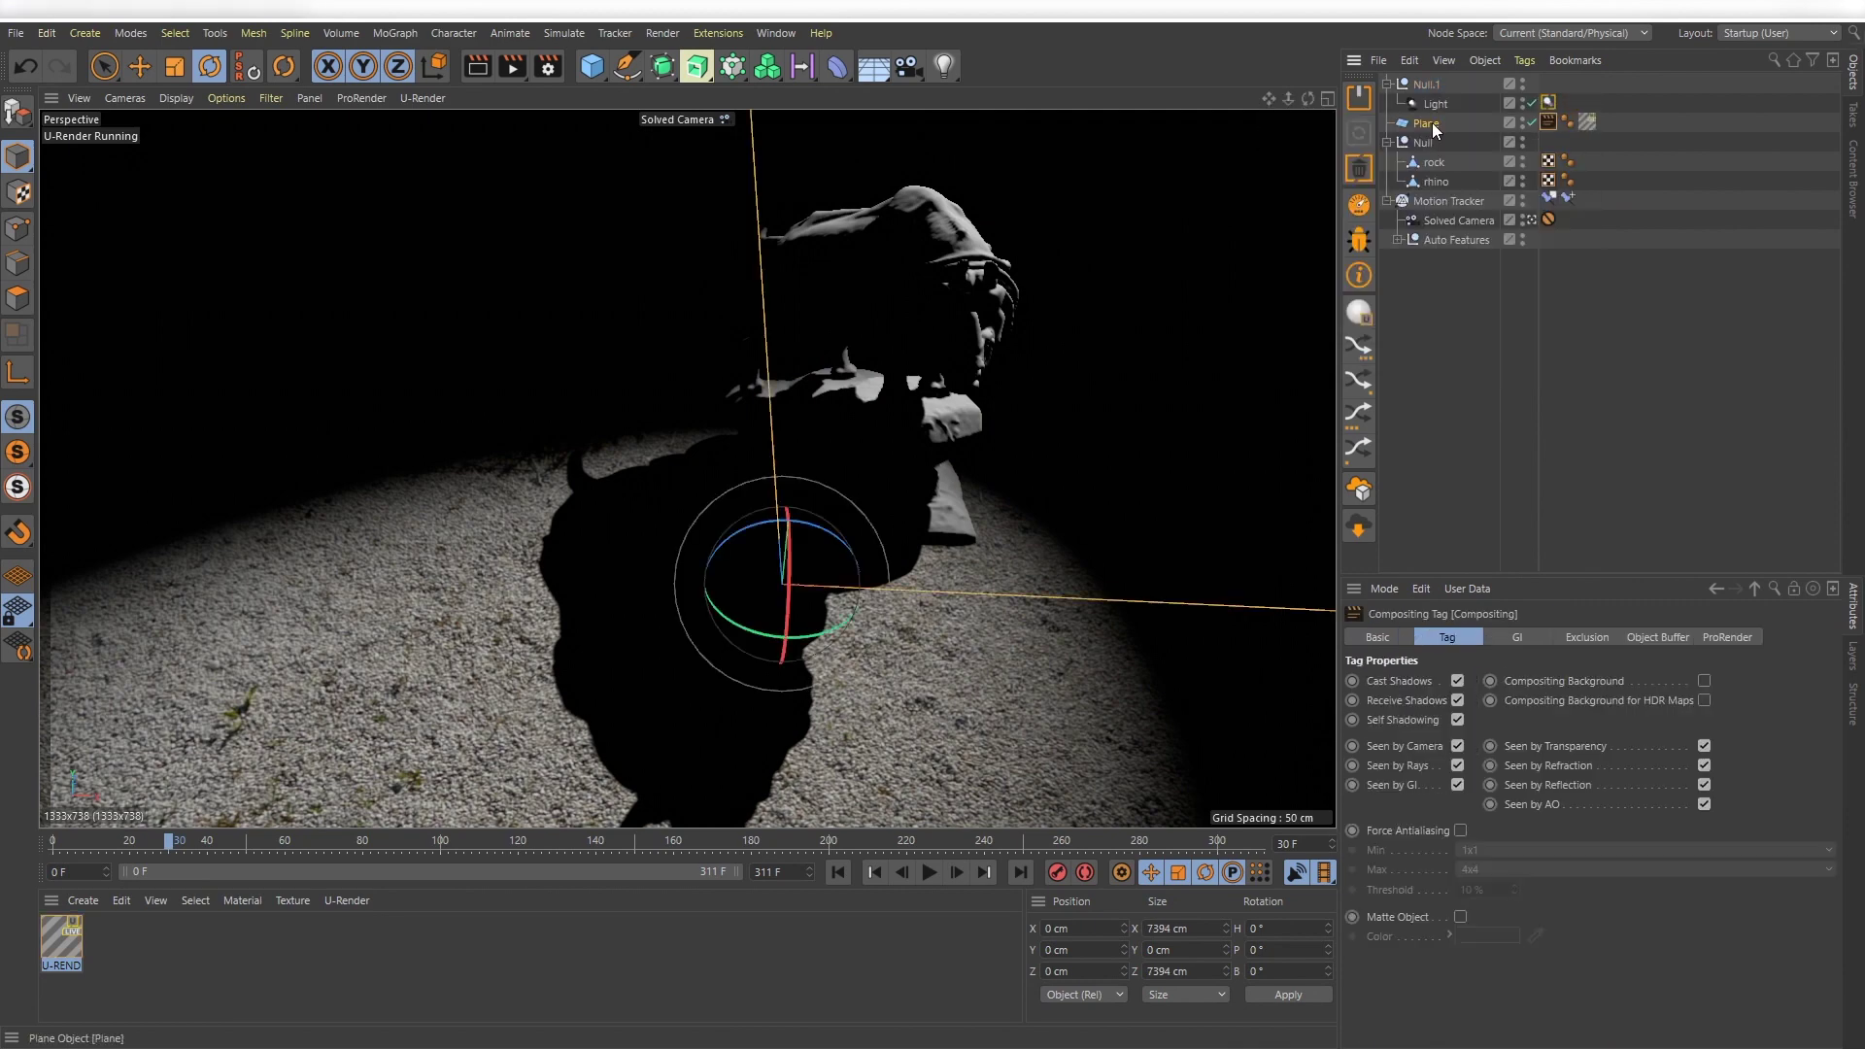
click(1706, 680)
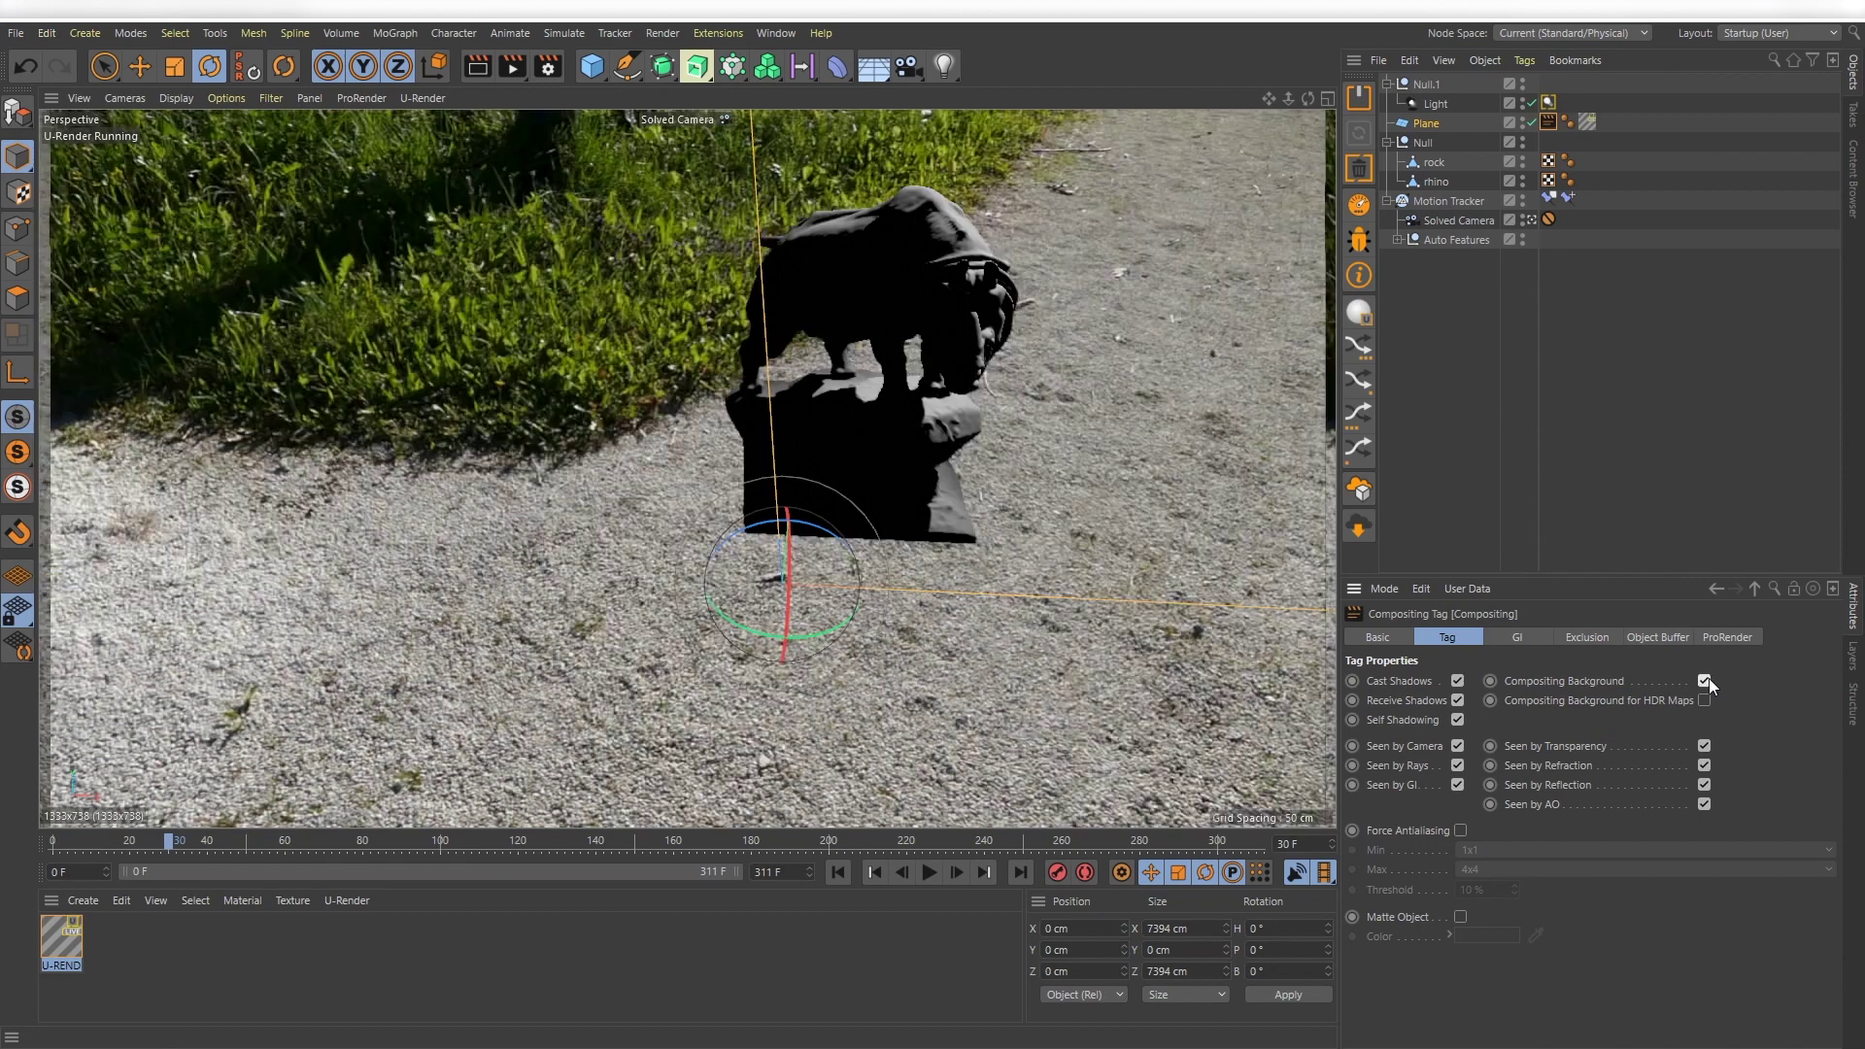
click(915, 573)
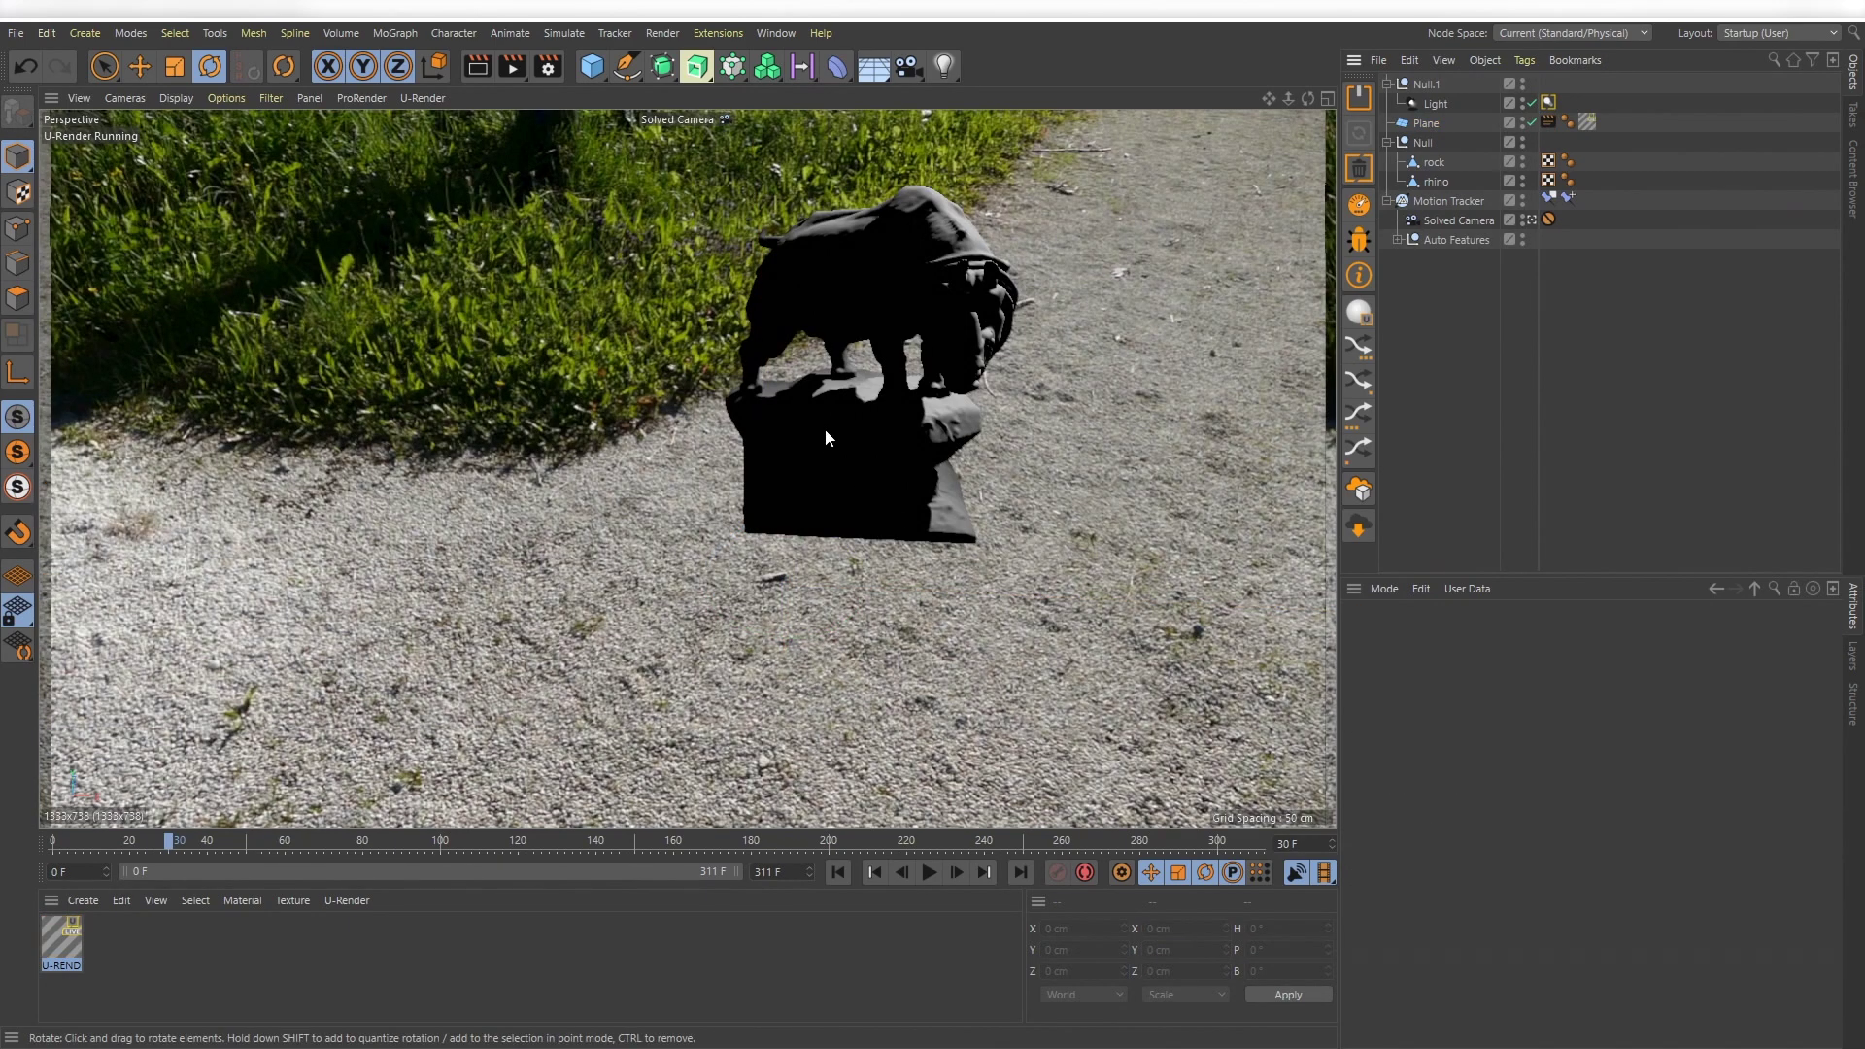
Add a Background object at the end of the hierarchy, copy the plane's material tag onto it, and check the result at frame 49
click(874, 68)
click(979, 231)
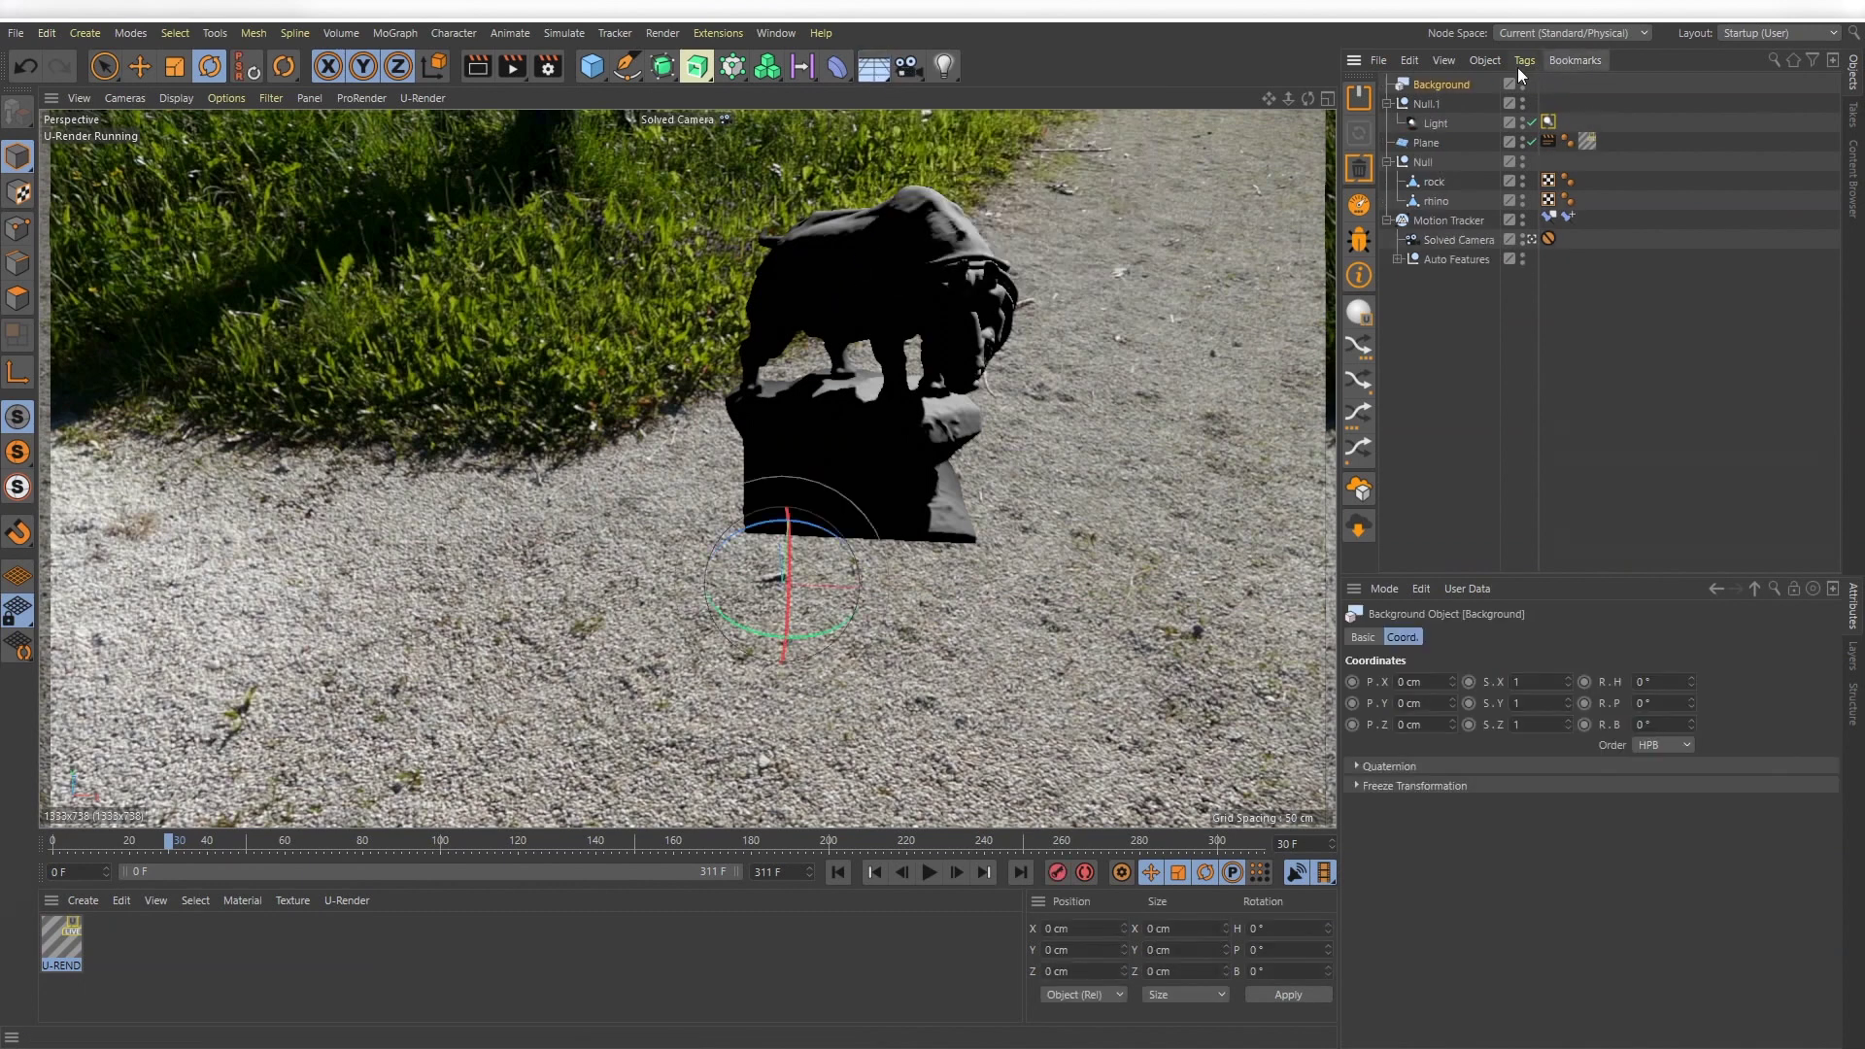
drag(1445, 283, 1444, 283)
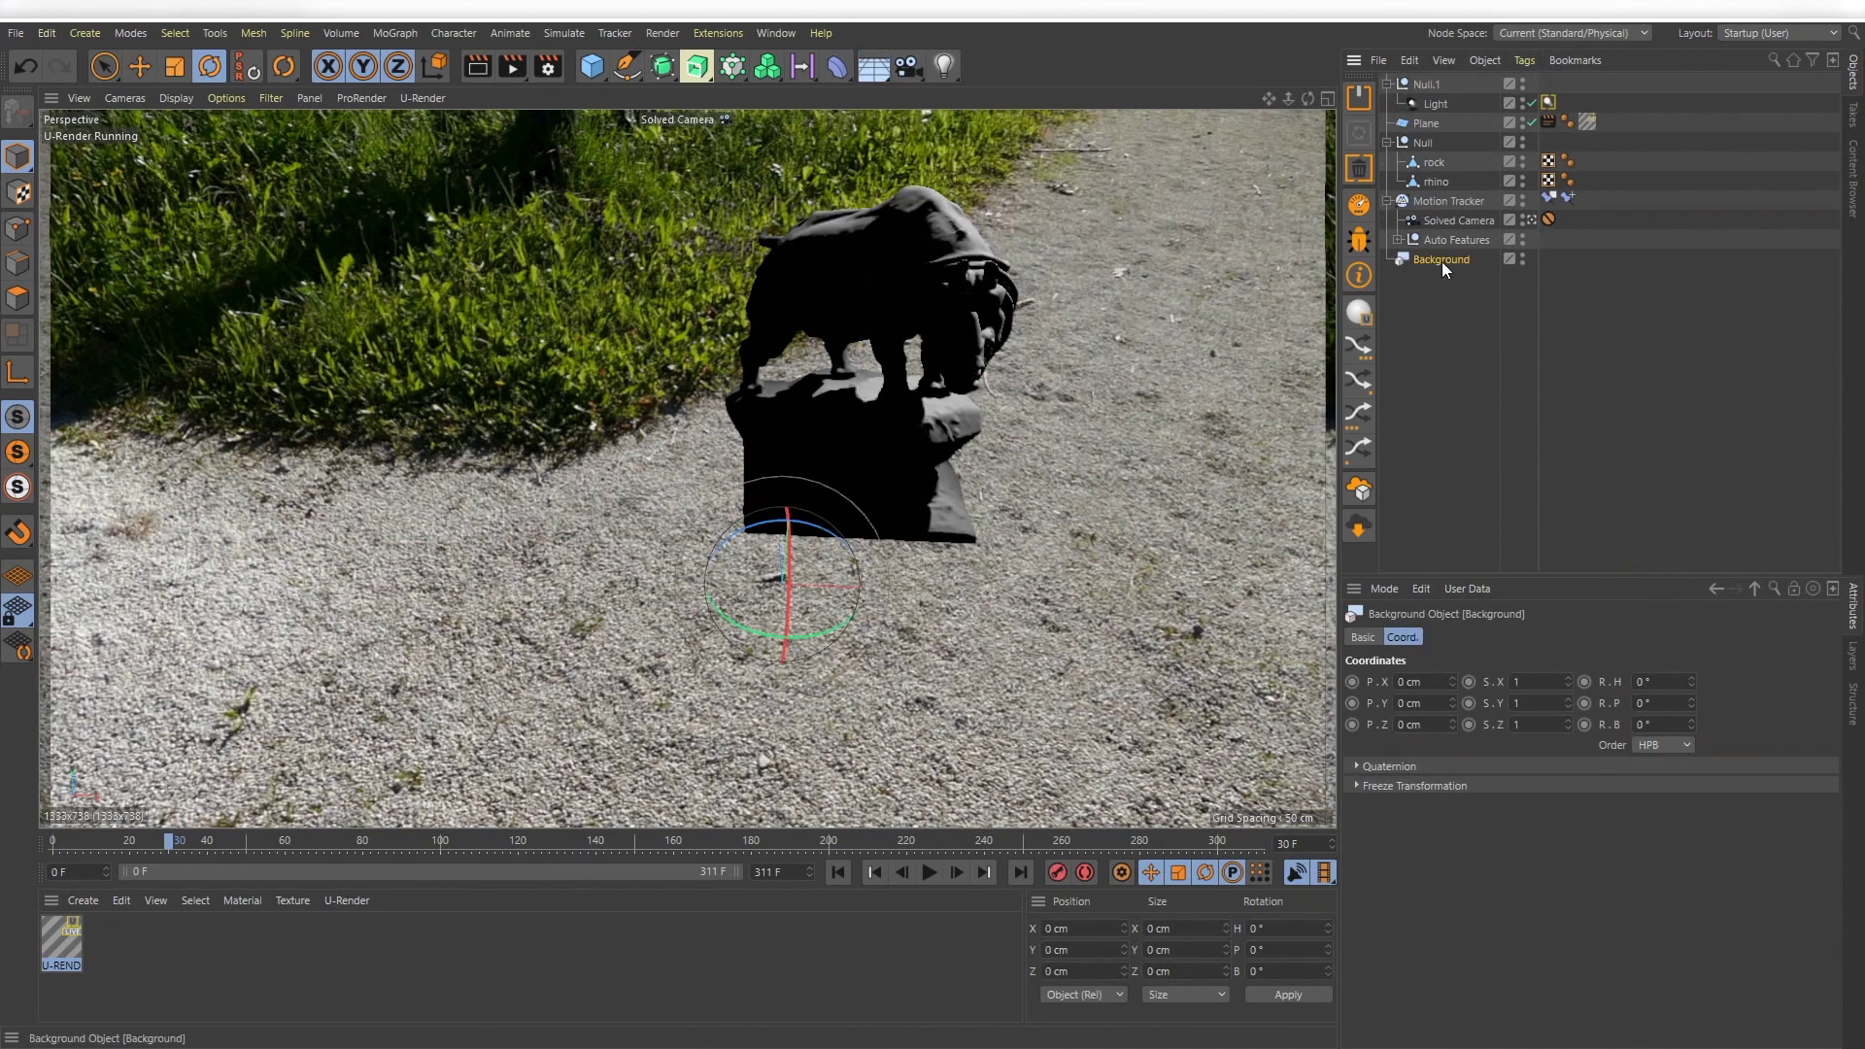
click(1593, 124)
ctrl+drag(1568, 259, 1568, 260)
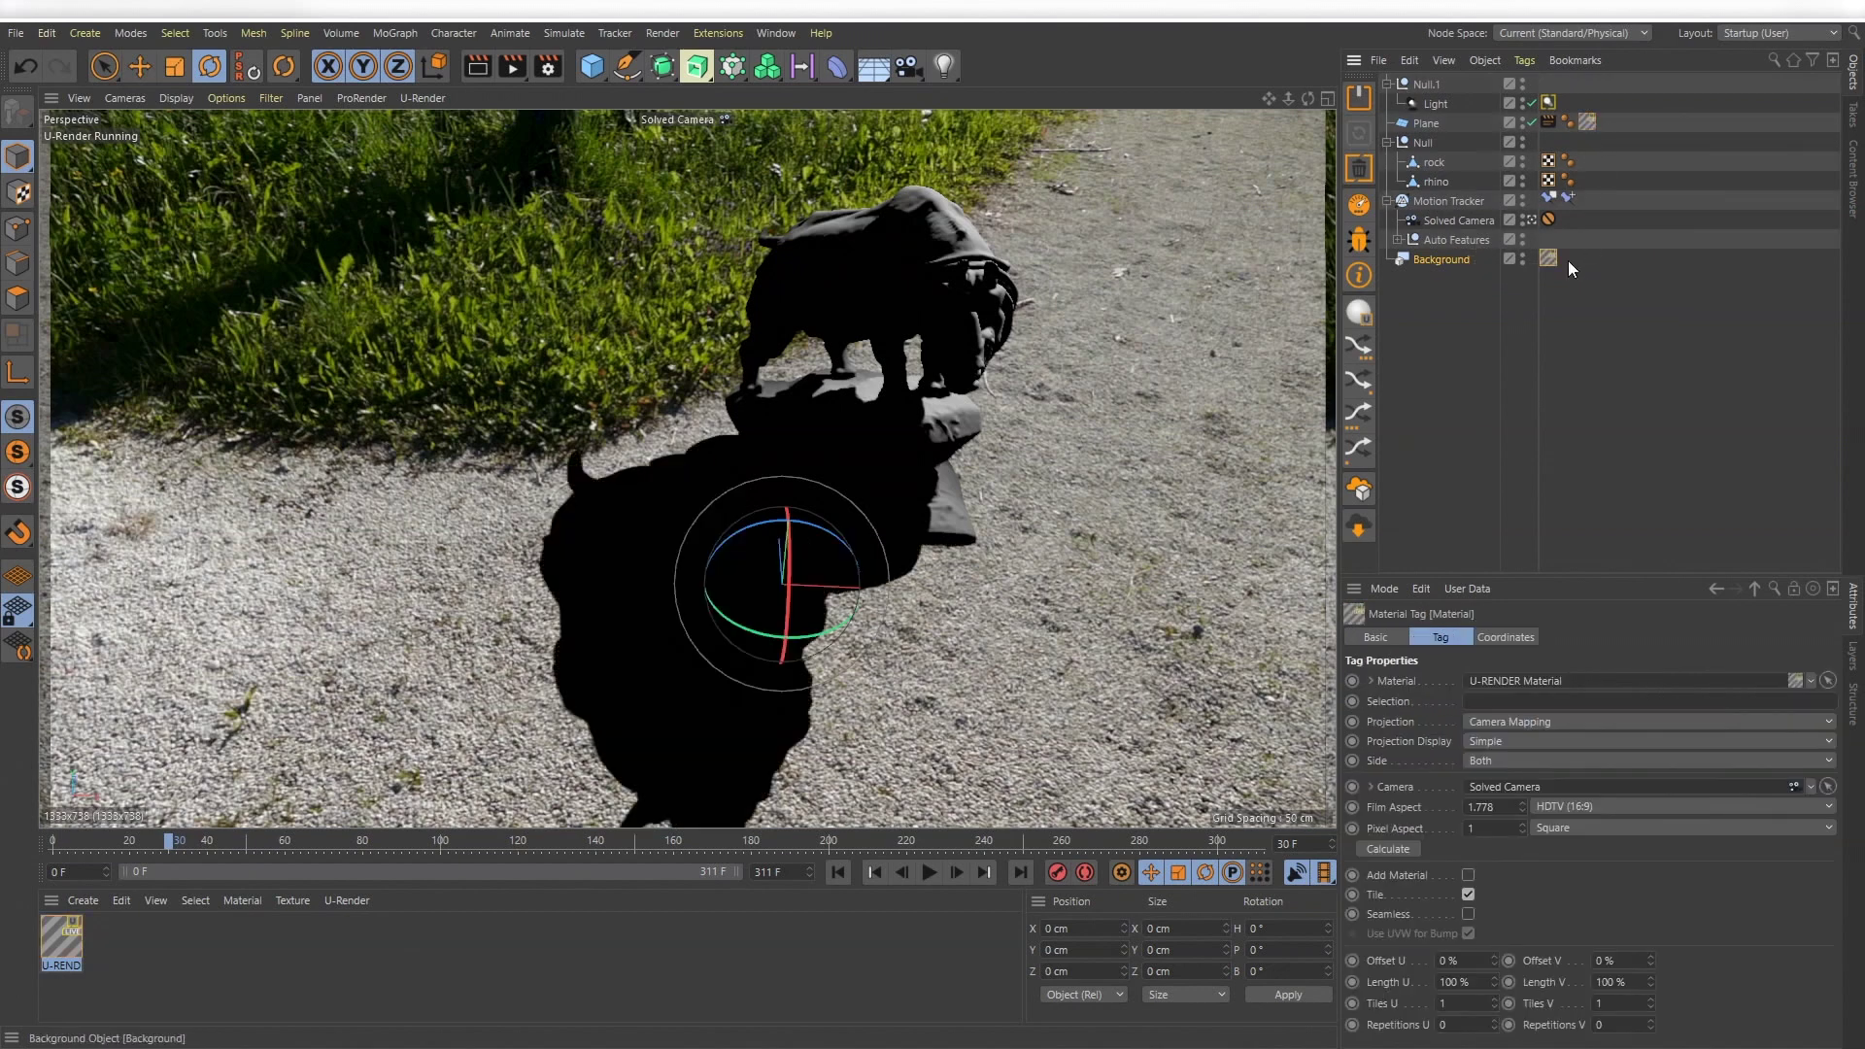
click(1439, 353)
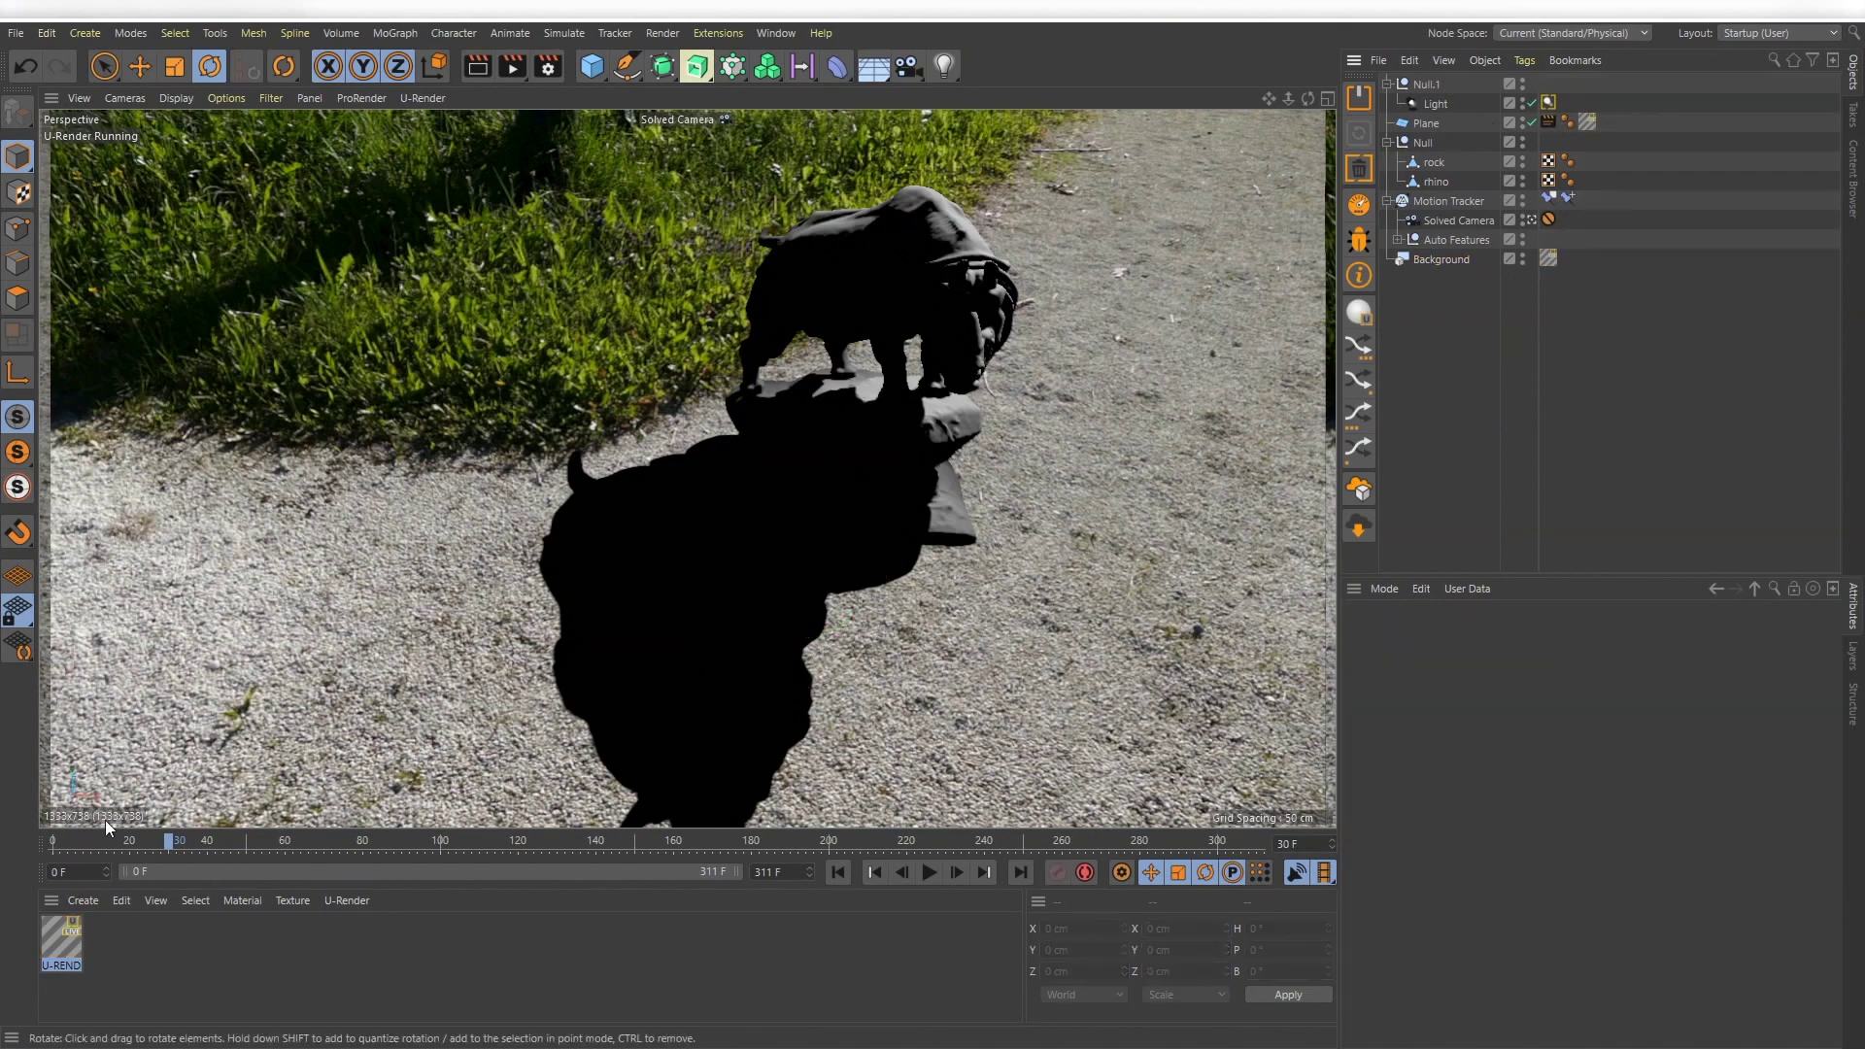
drag(168, 841, 242, 837)
Set the spot light tag's Outer Angle to 60° and check the lit statue at frame 181
click(1549, 102)
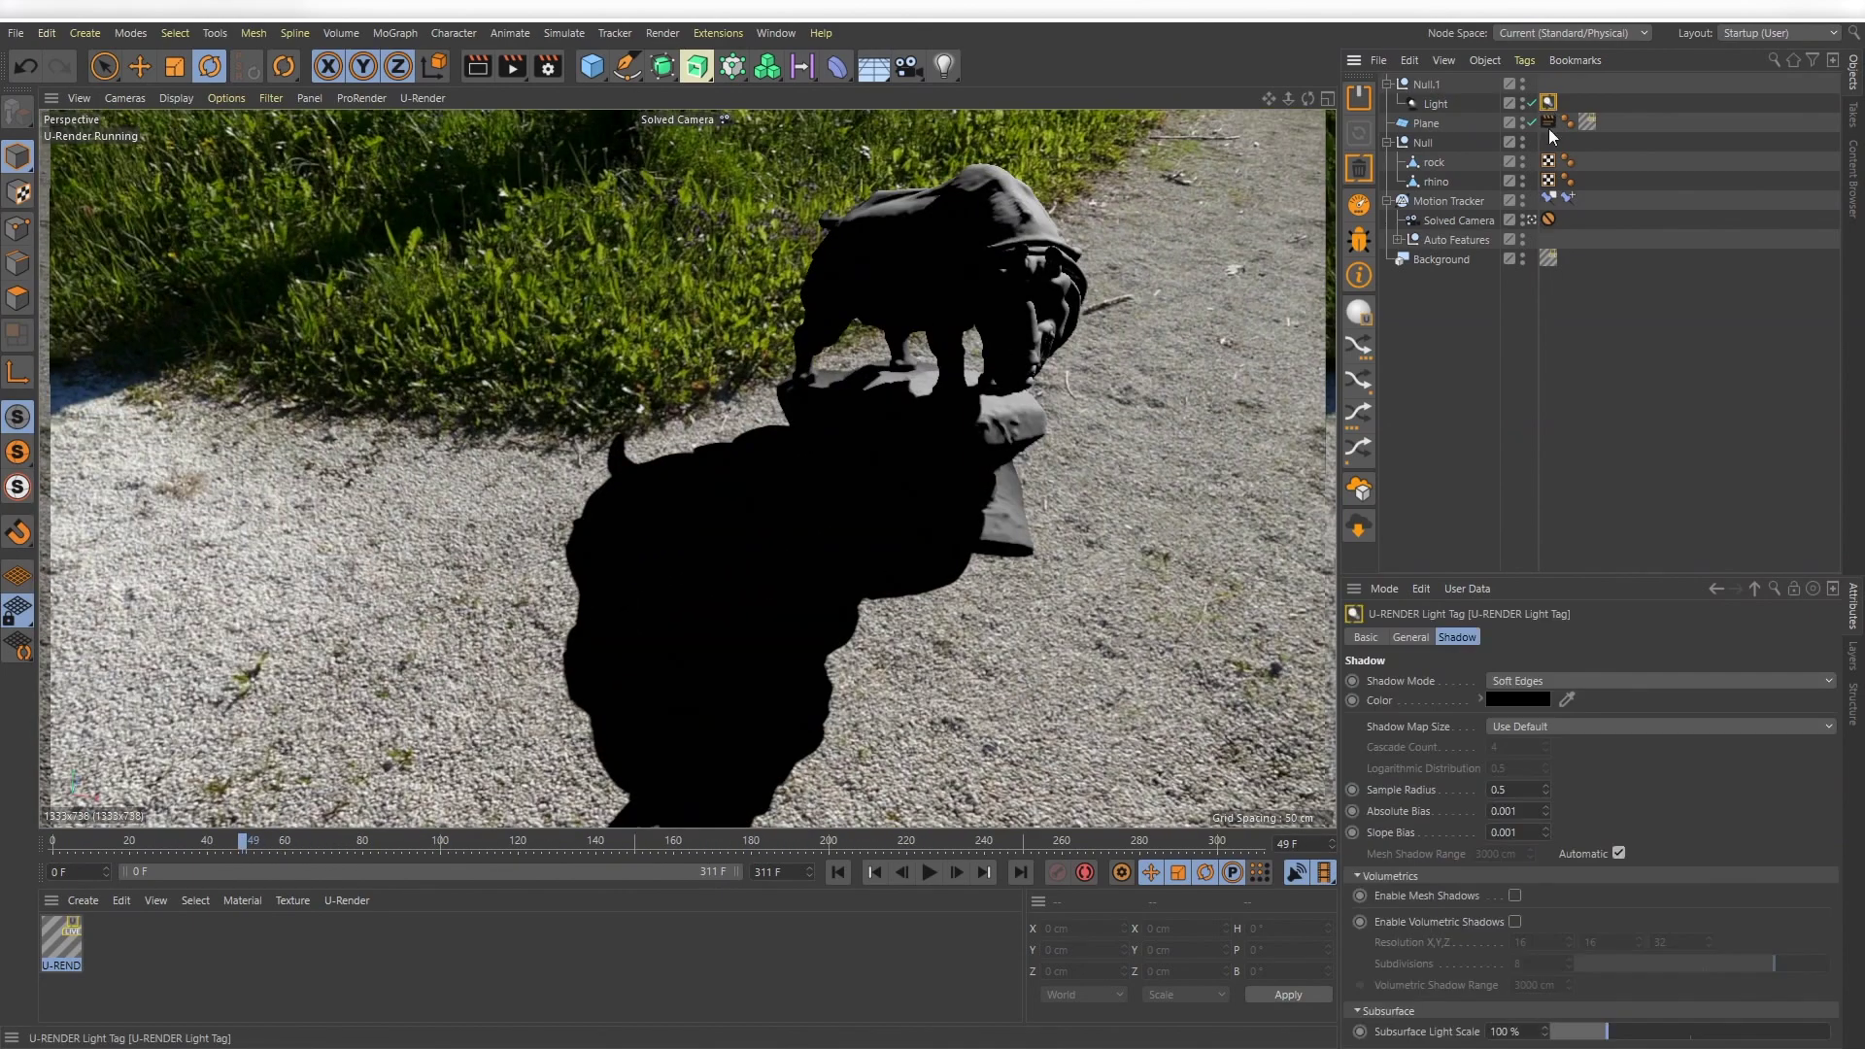
click(1410, 637)
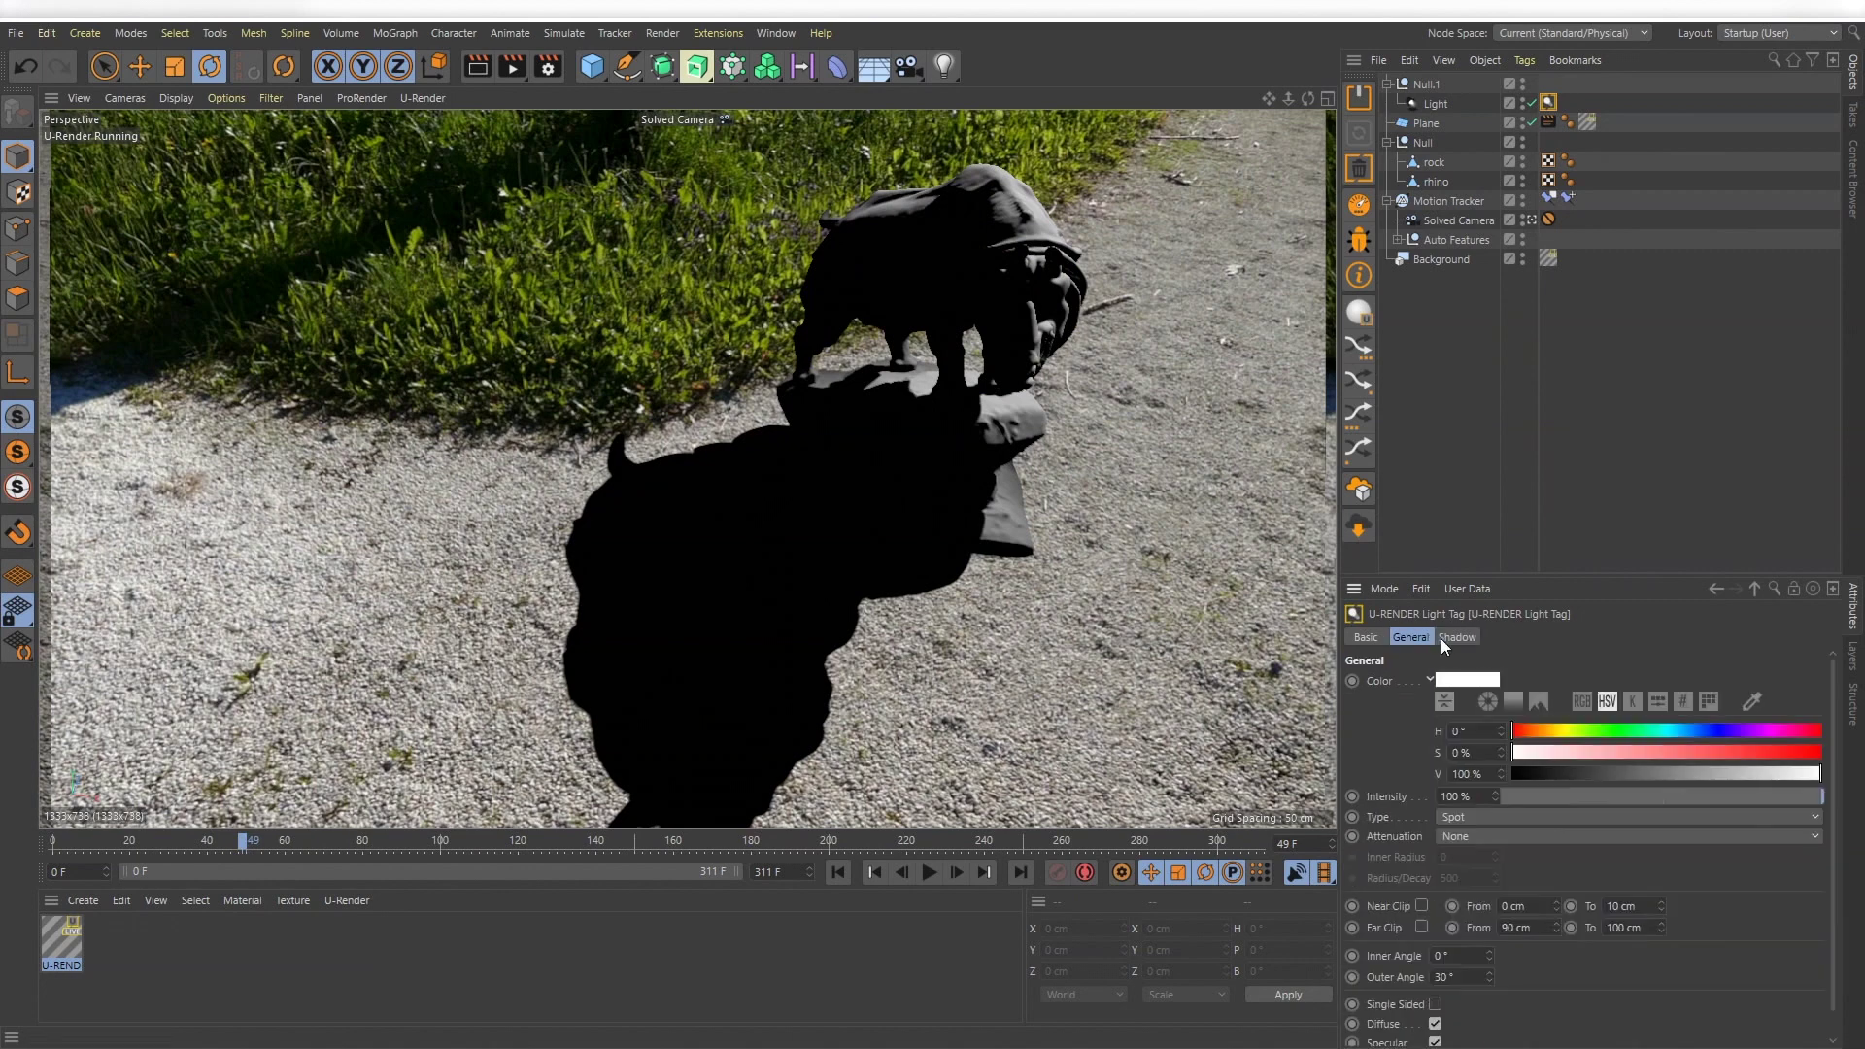
double_click(1441, 976)
text(60)
key(Return)
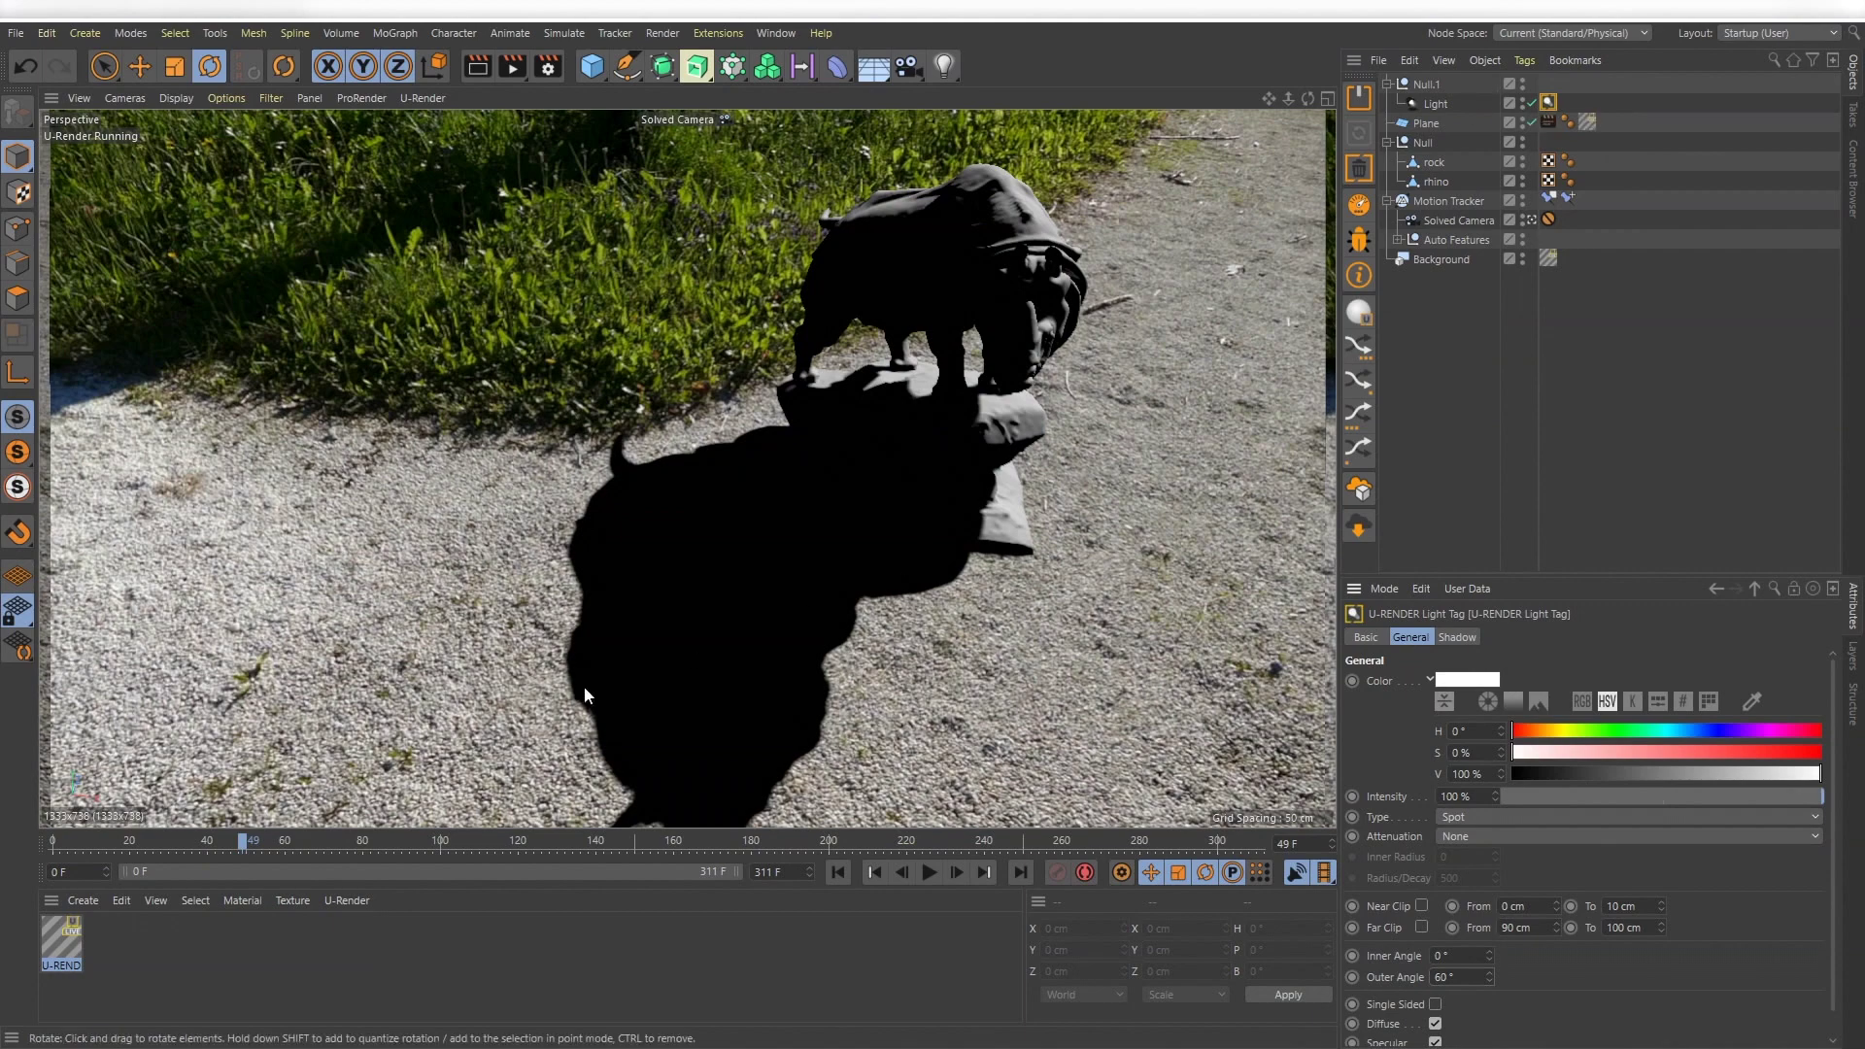
drag(239, 839, 756, 825)
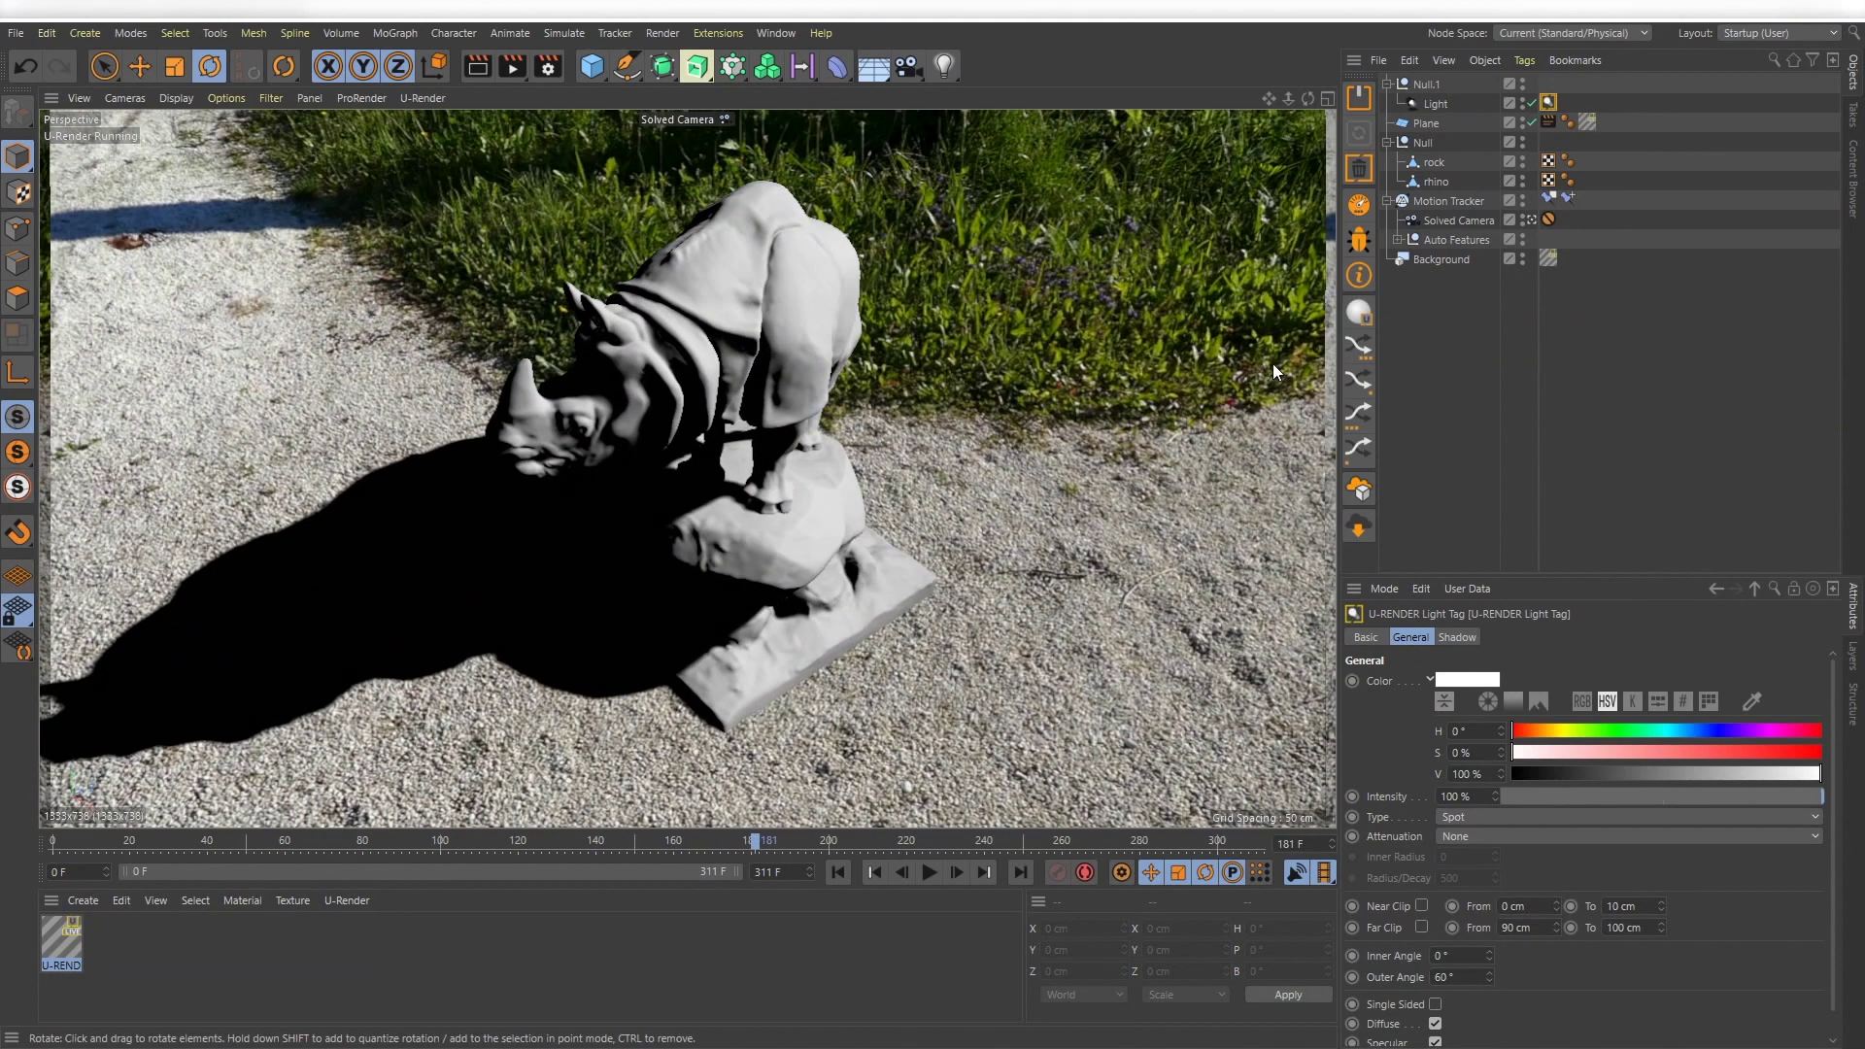
Load wood_03_010_2k.hdr as the U-RENDER Global Environment Map and enable Diffuse IBL
click(548, 66)
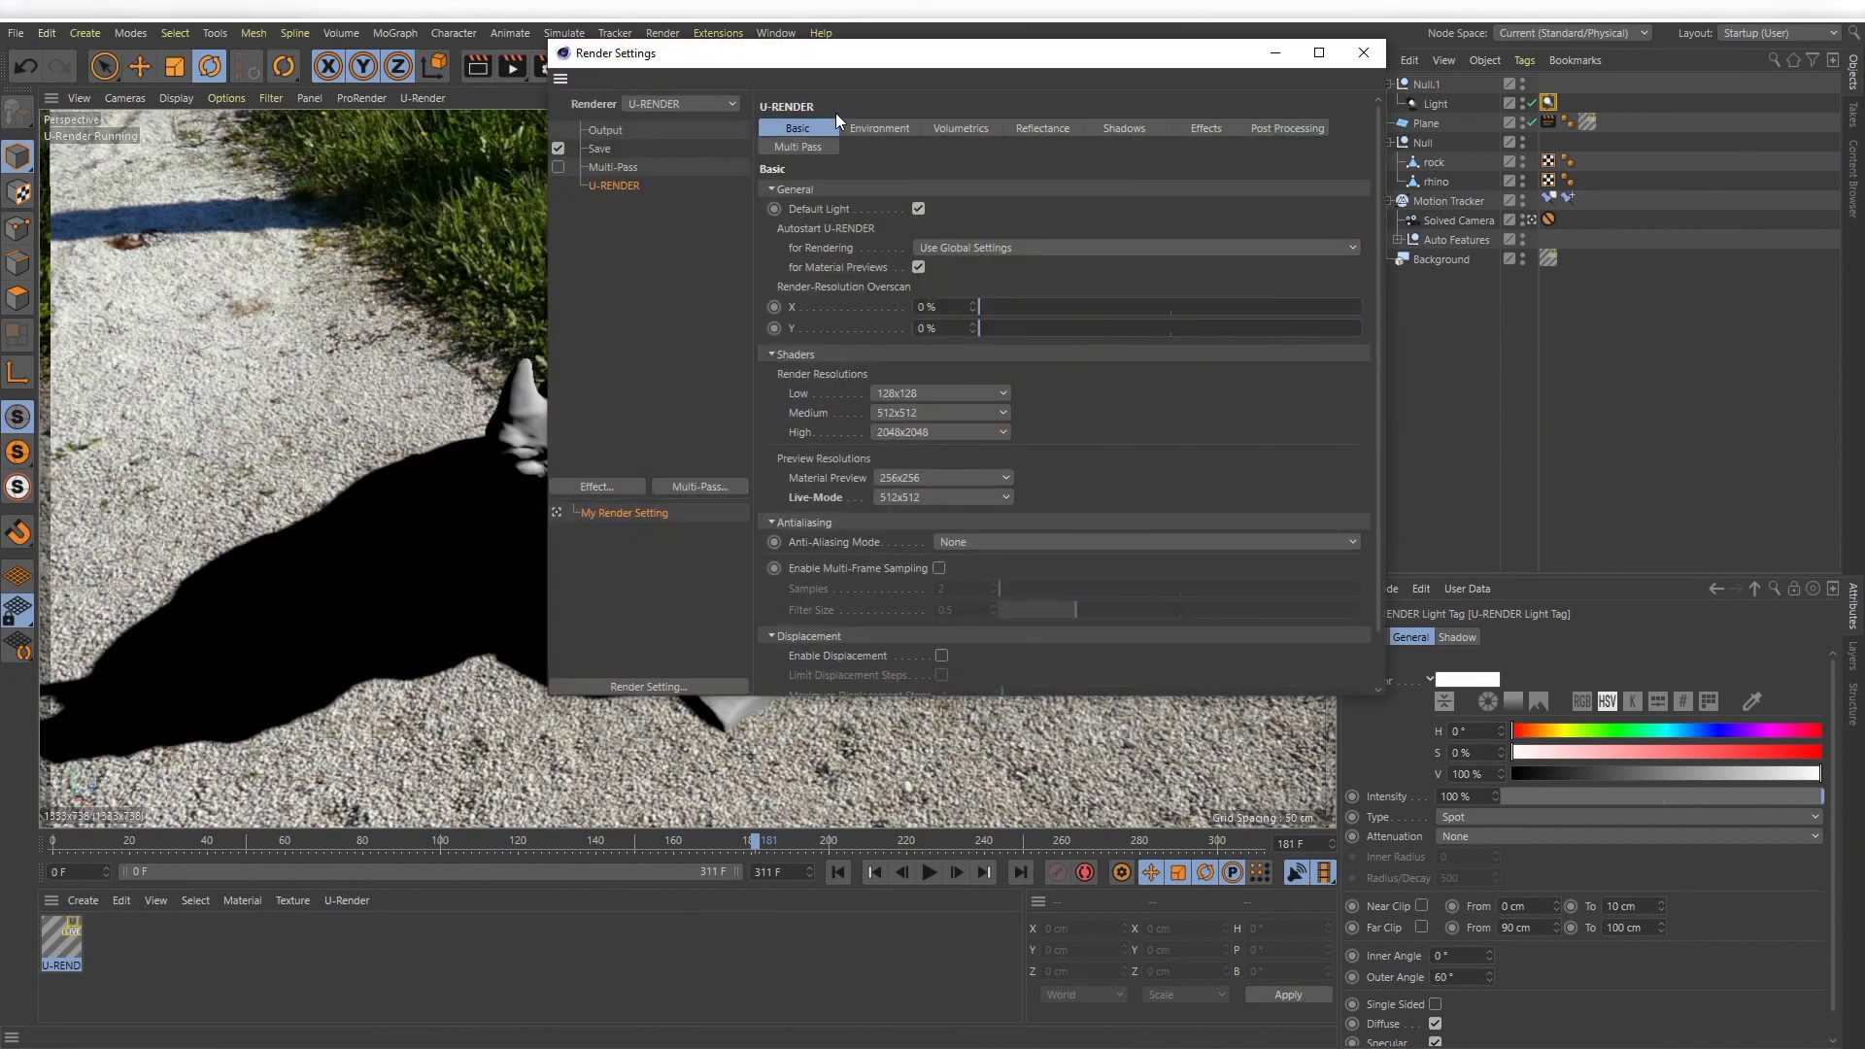
click(1357, 274)
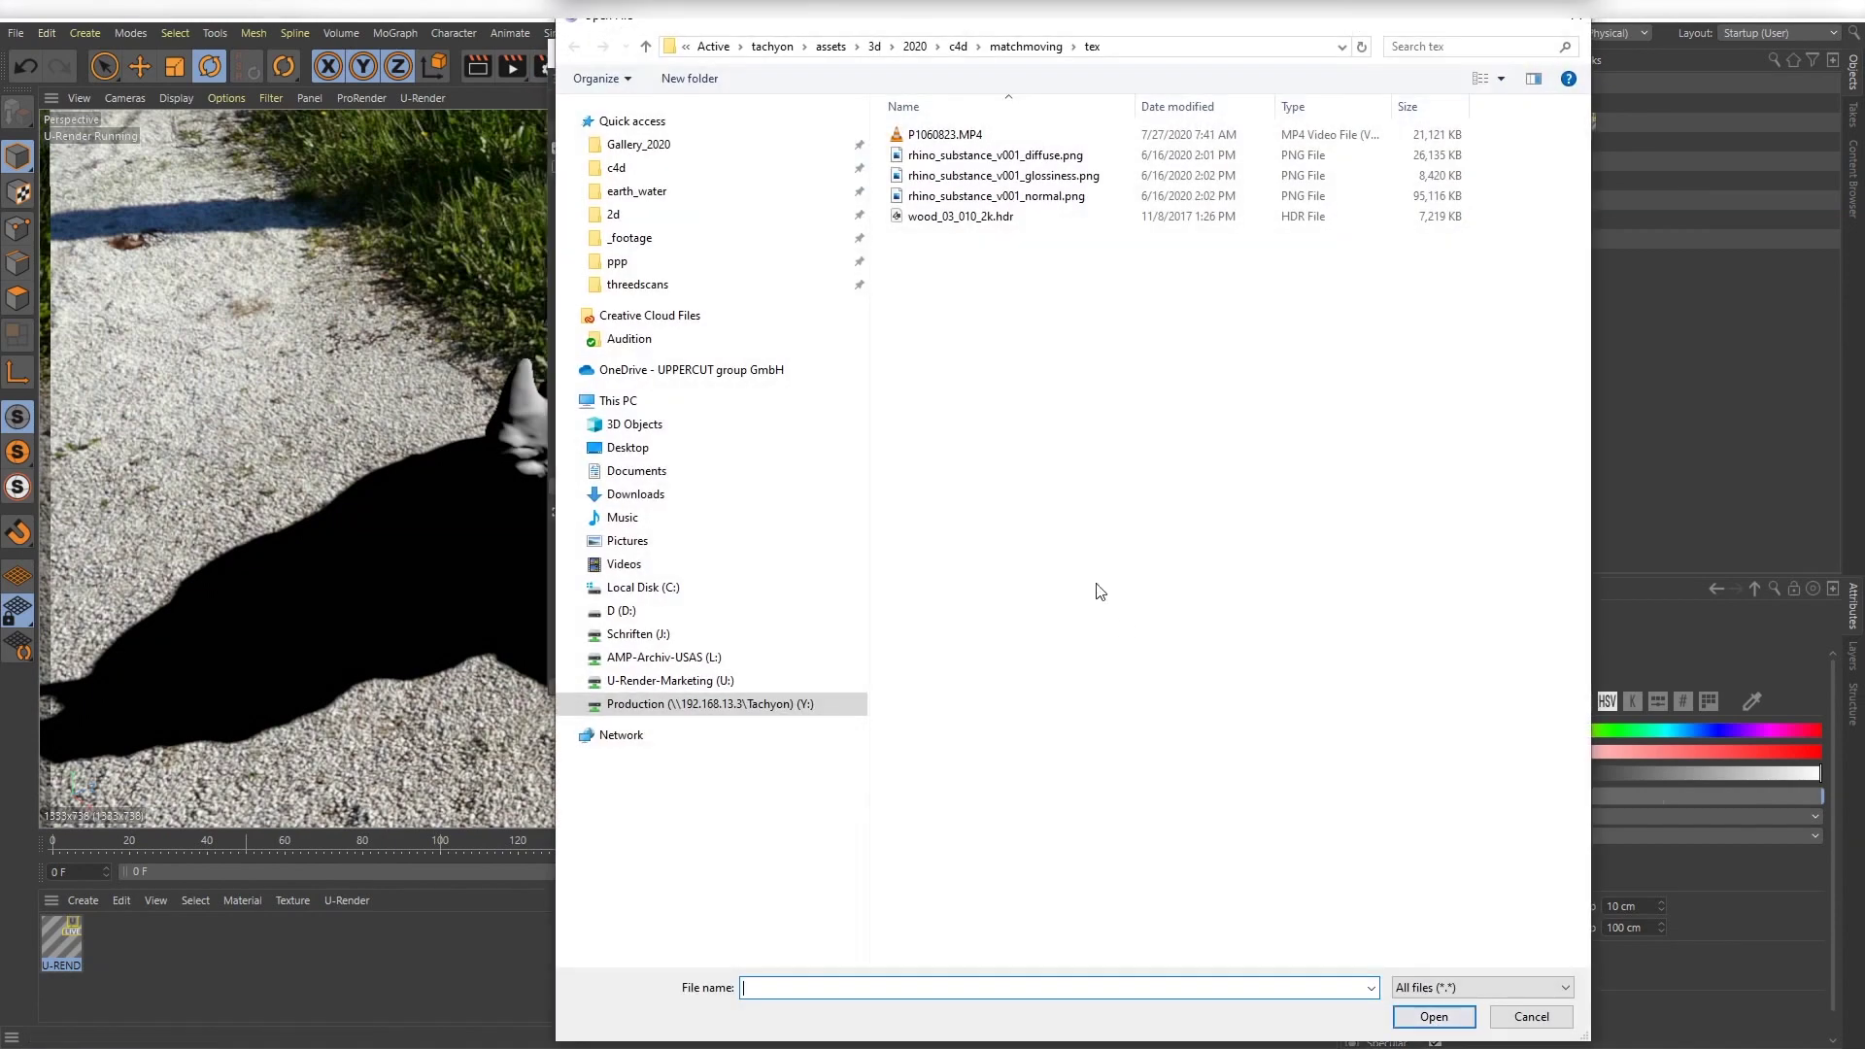
double_click(979, 224)
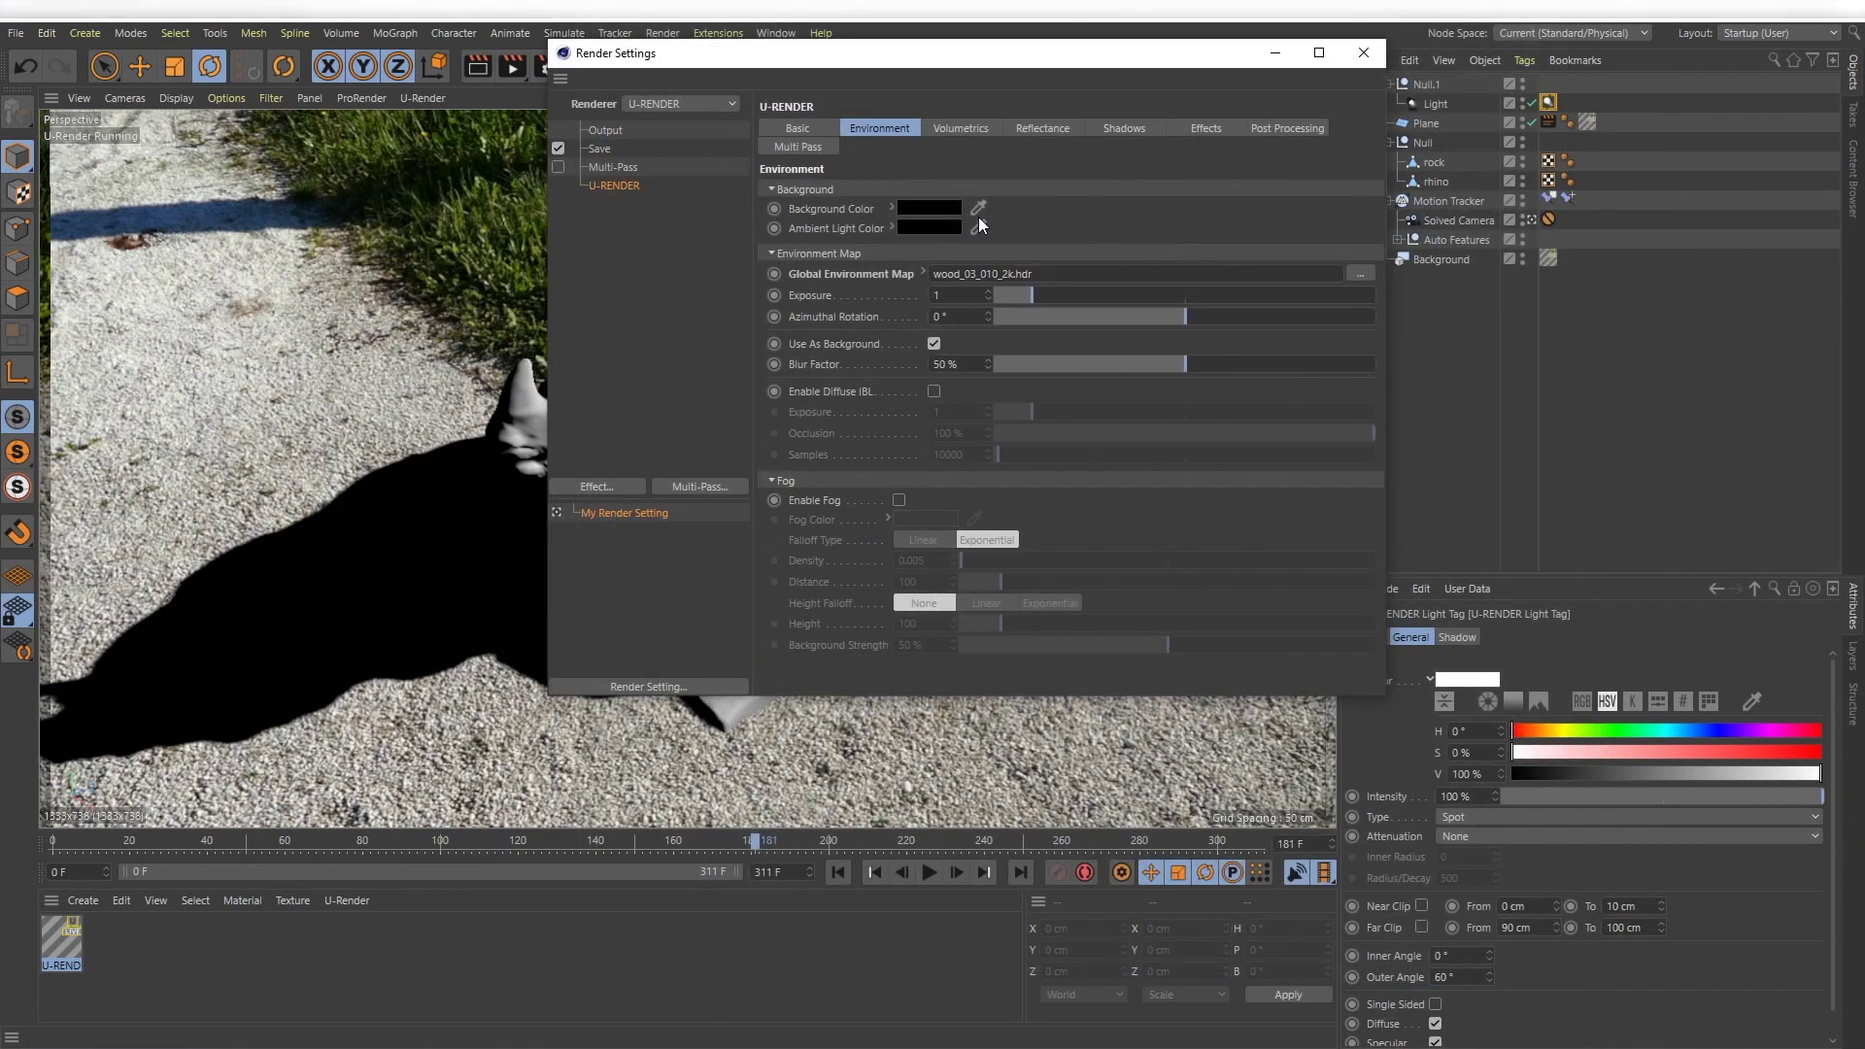
click(934, 391)
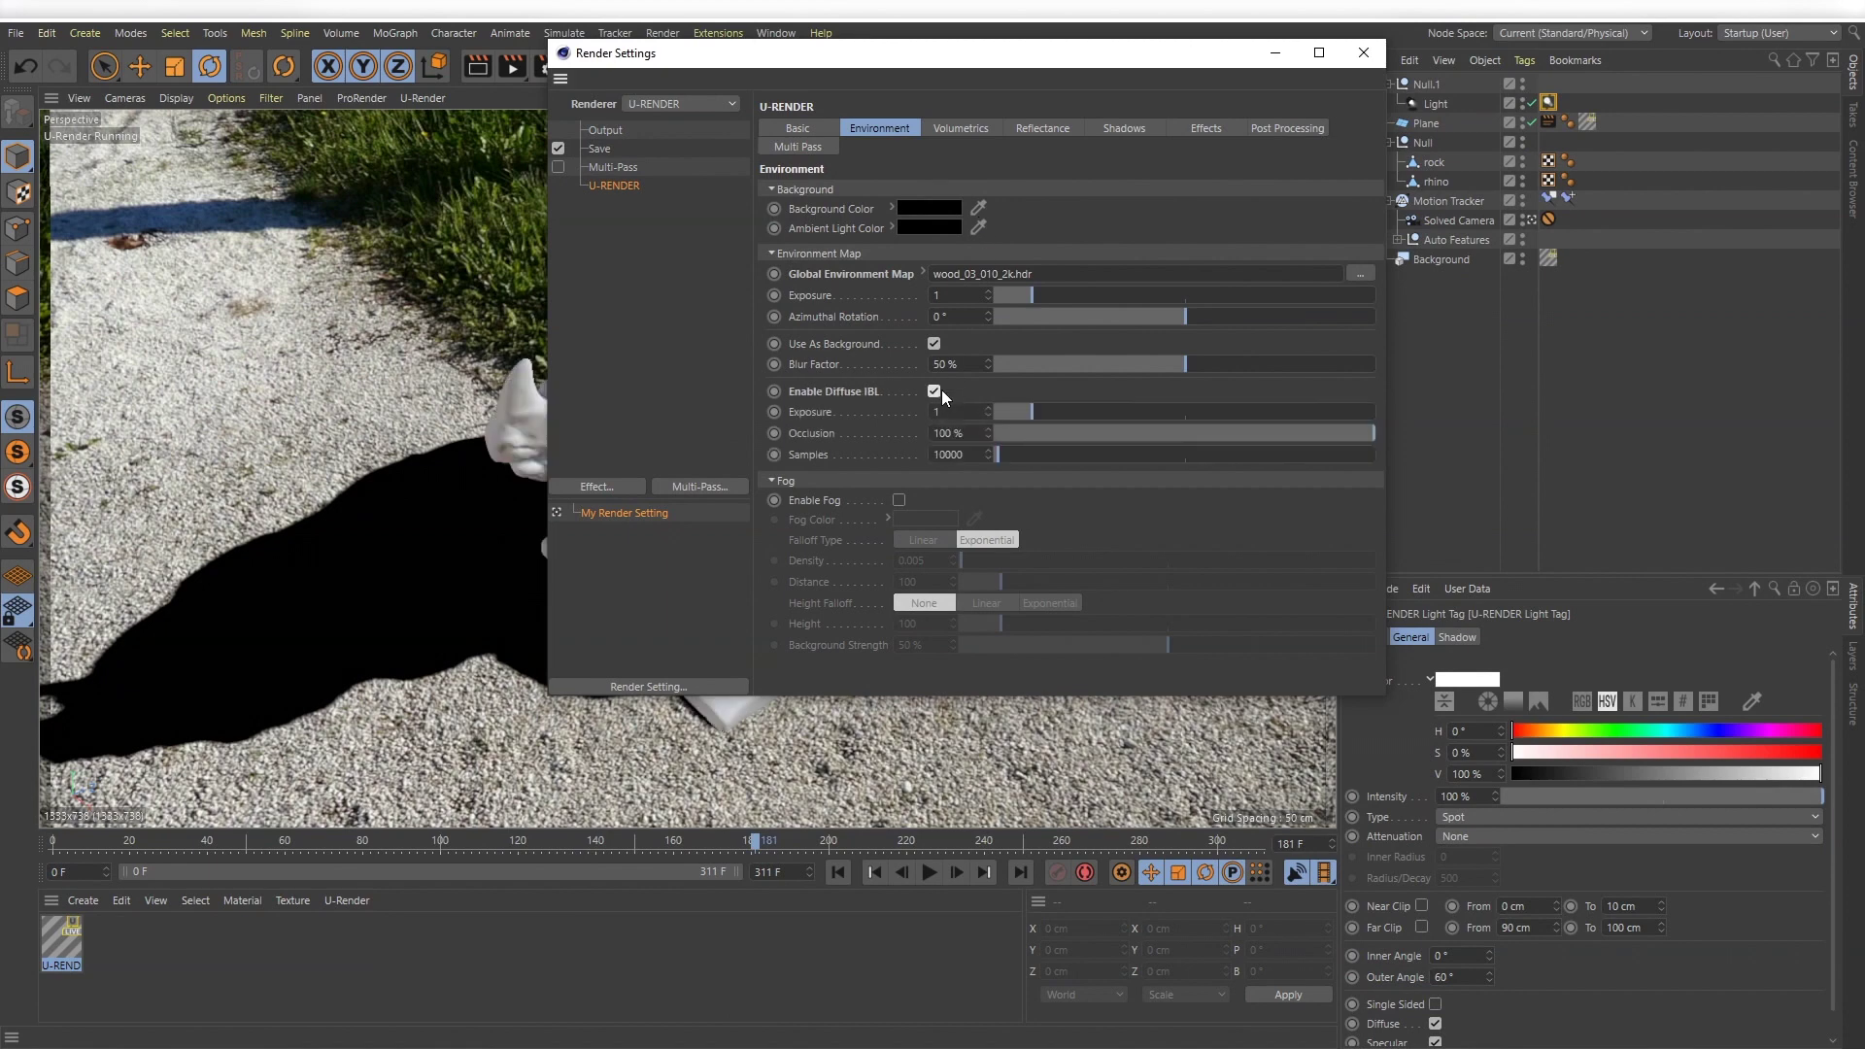
click(1272, 52)
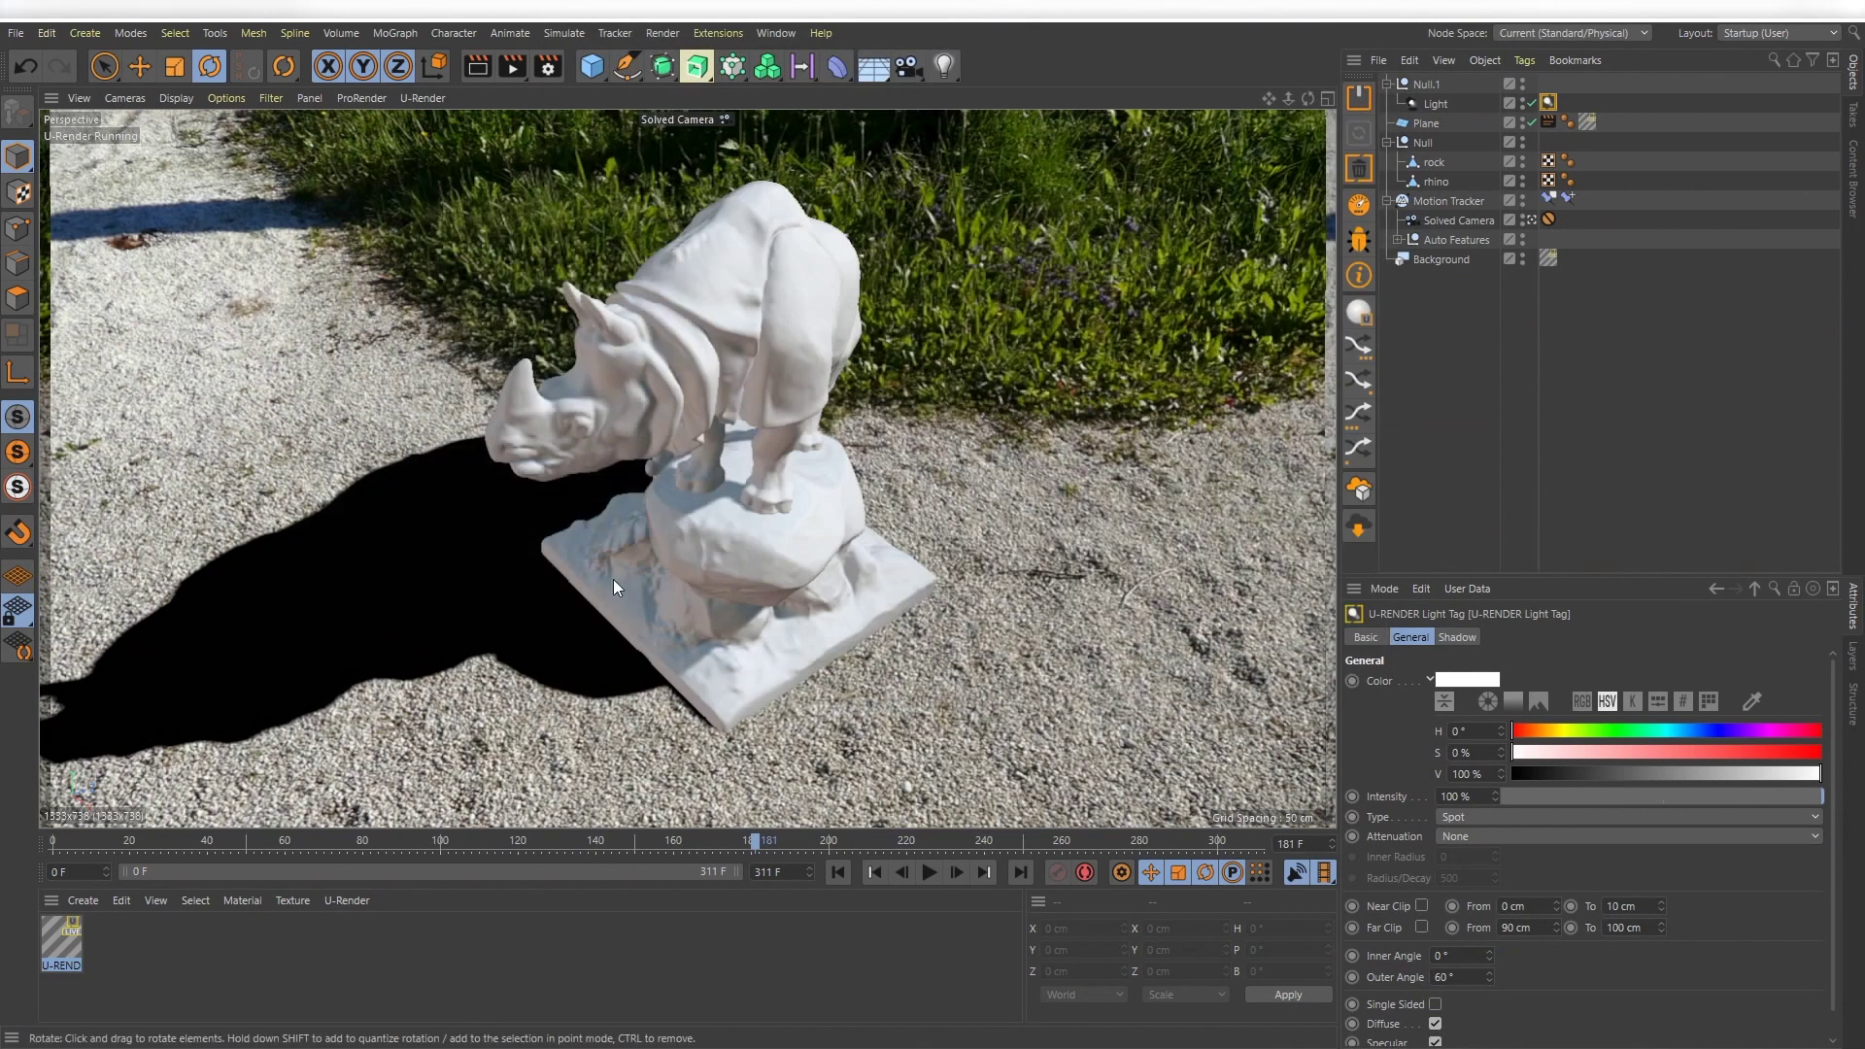
Create a U-RENDER material with rhino_substance_v001_diffuse.png as its Color texture and assign it to both the rhino and the rock
click(1358, 312)
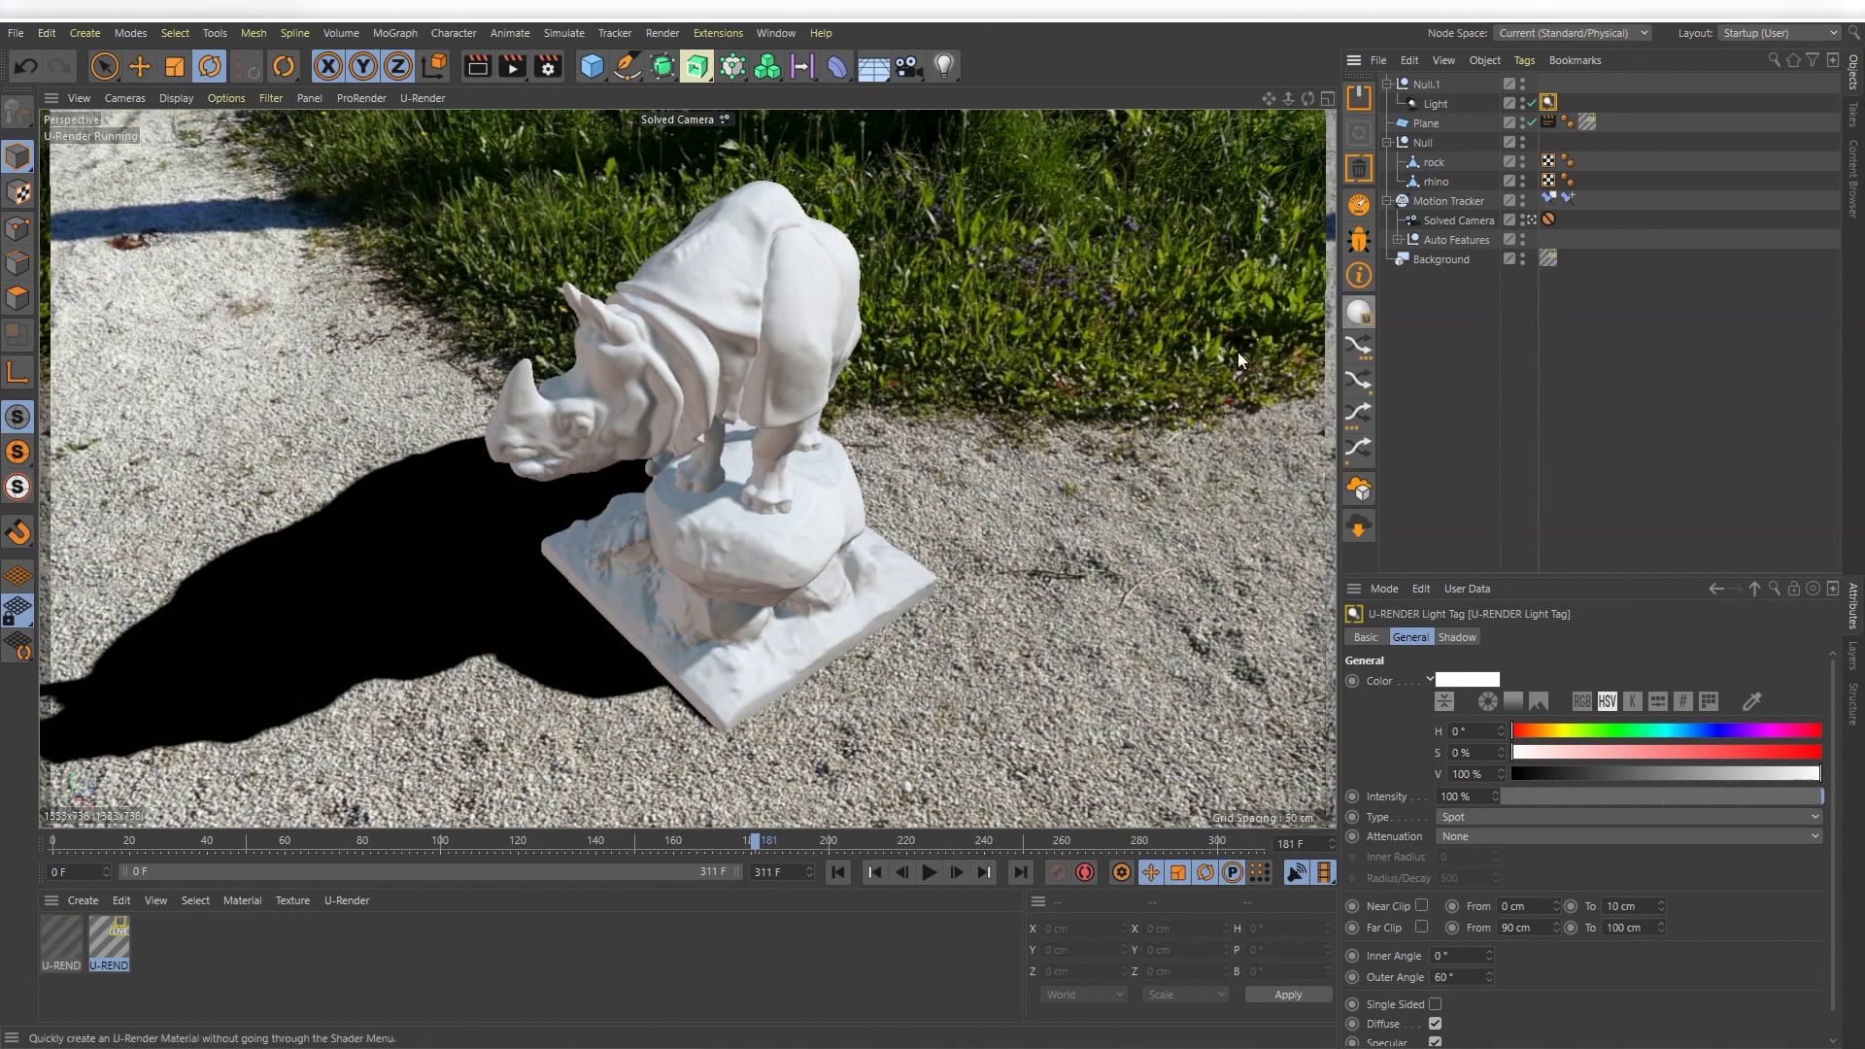
drag(65, 934, 800, 301)
double_click(61, 937)
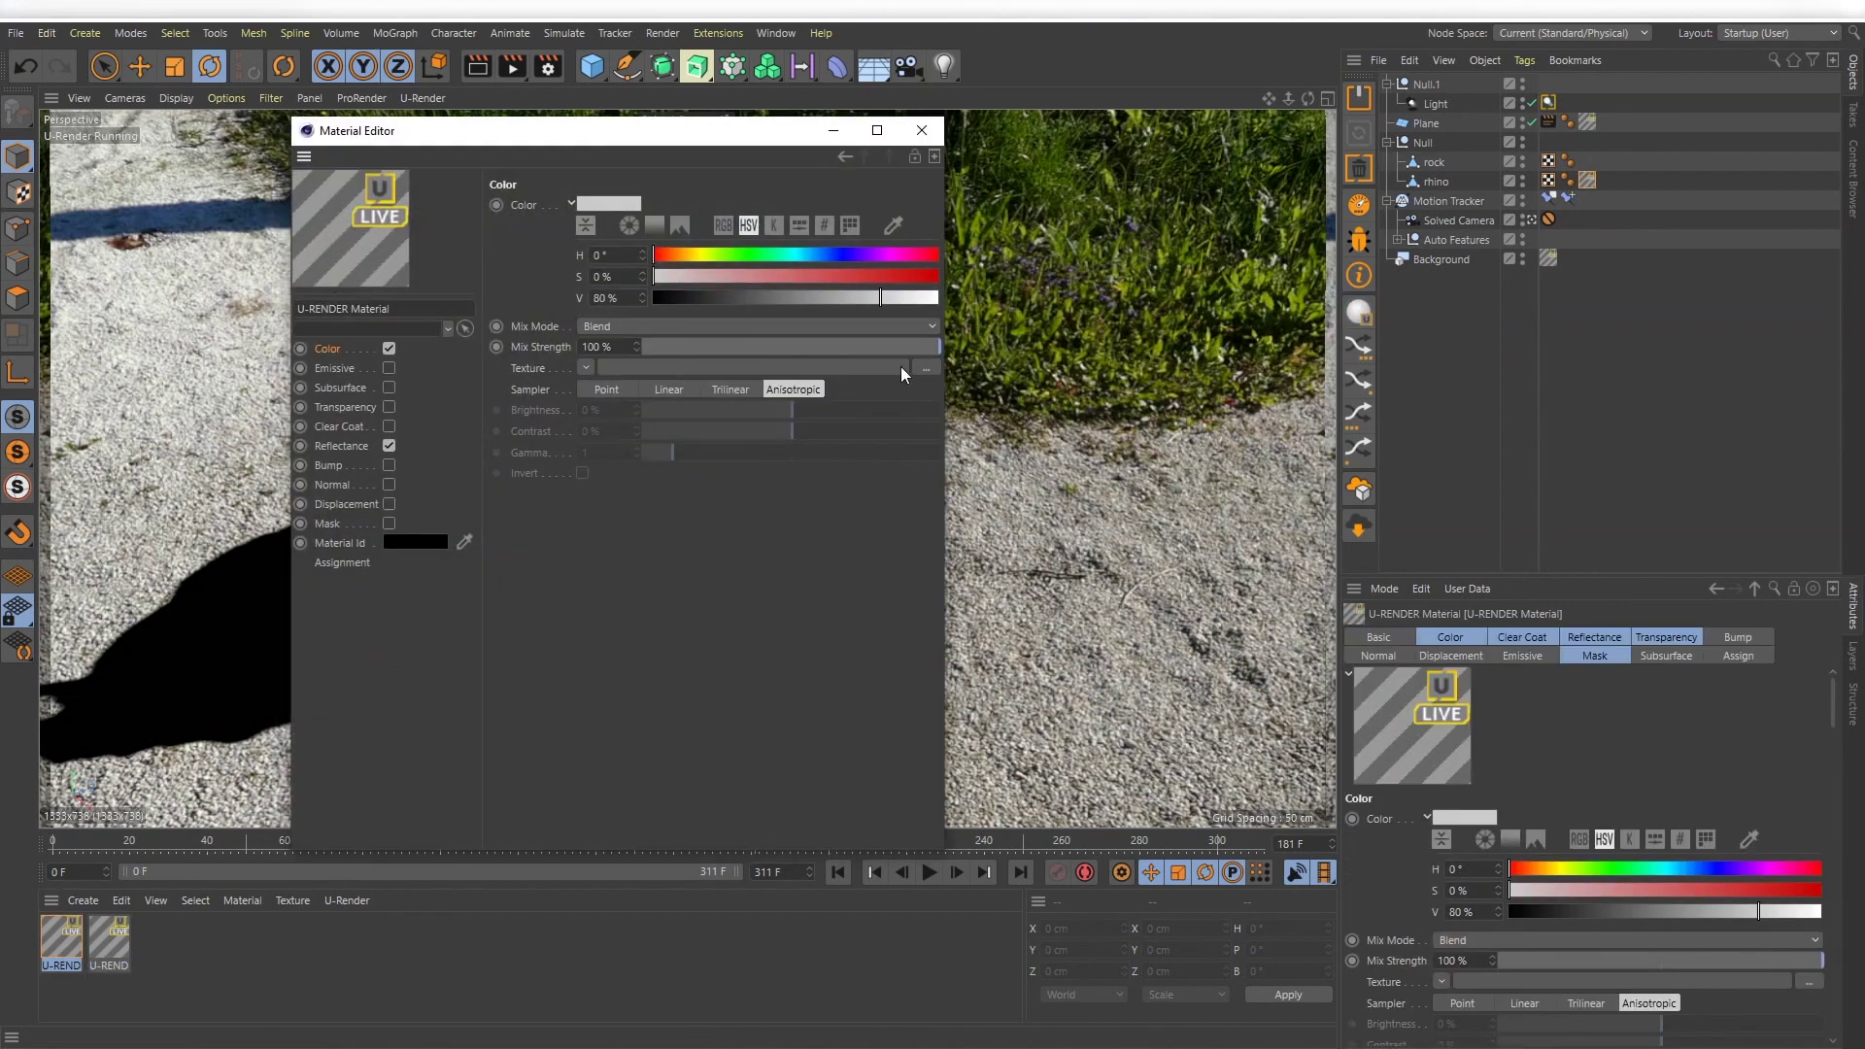
drag(780, 139, 1434, 148)
click(1580, 377)
double_click(1331, 154)
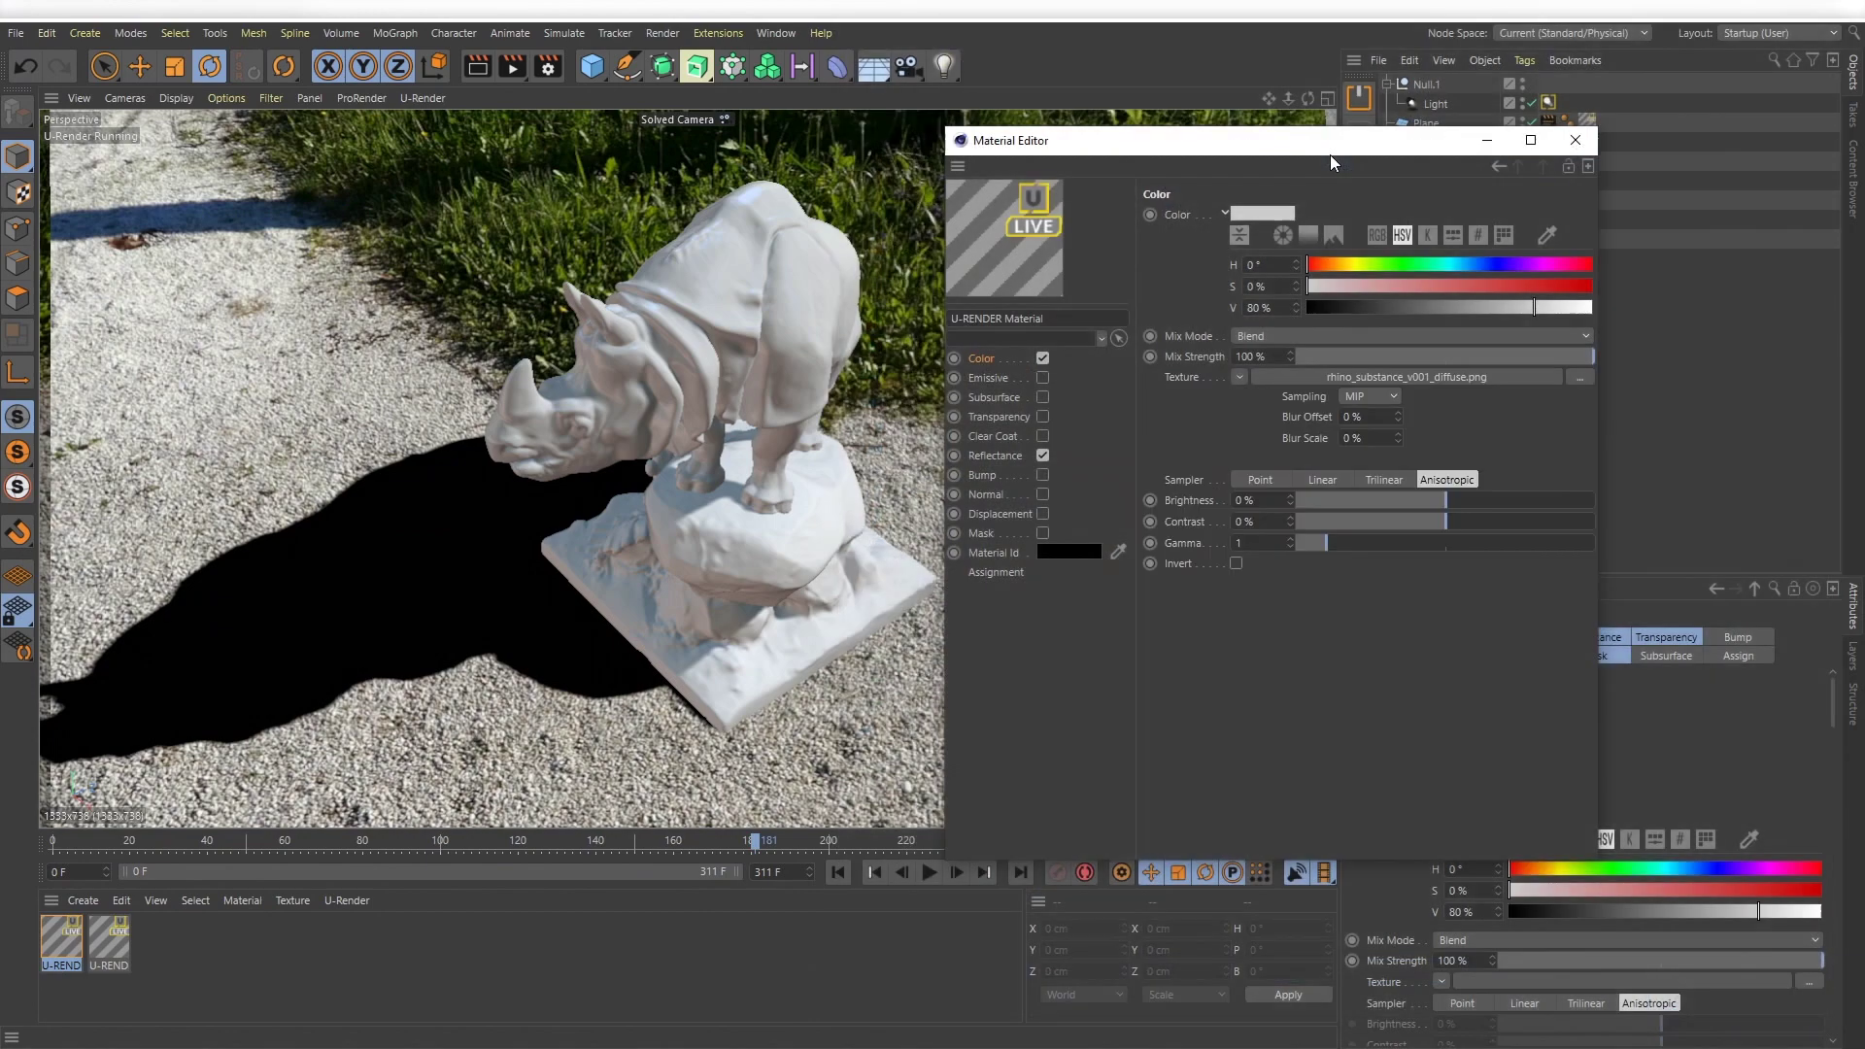
drag(1331, 154, 1331, 310)
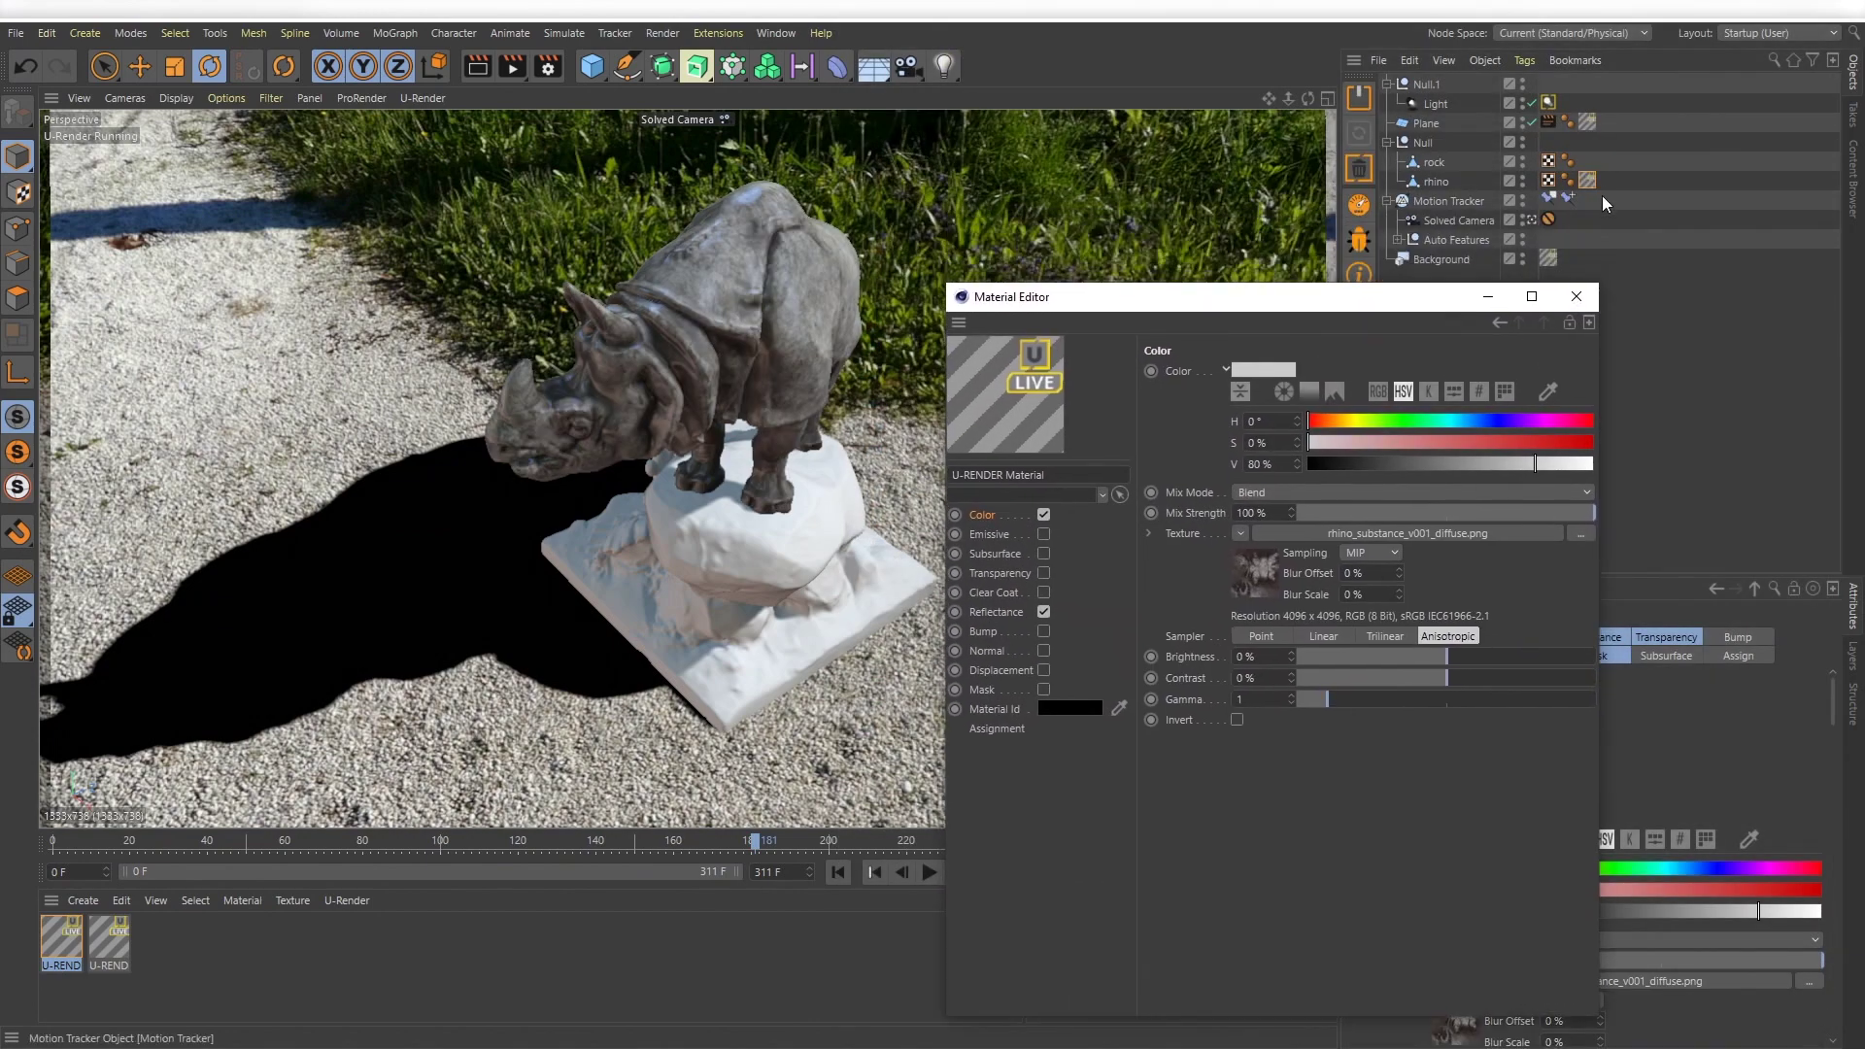
ctrl+drag(1587, 181, 1587, 160)
drag(1421, 303, 1441, 163)
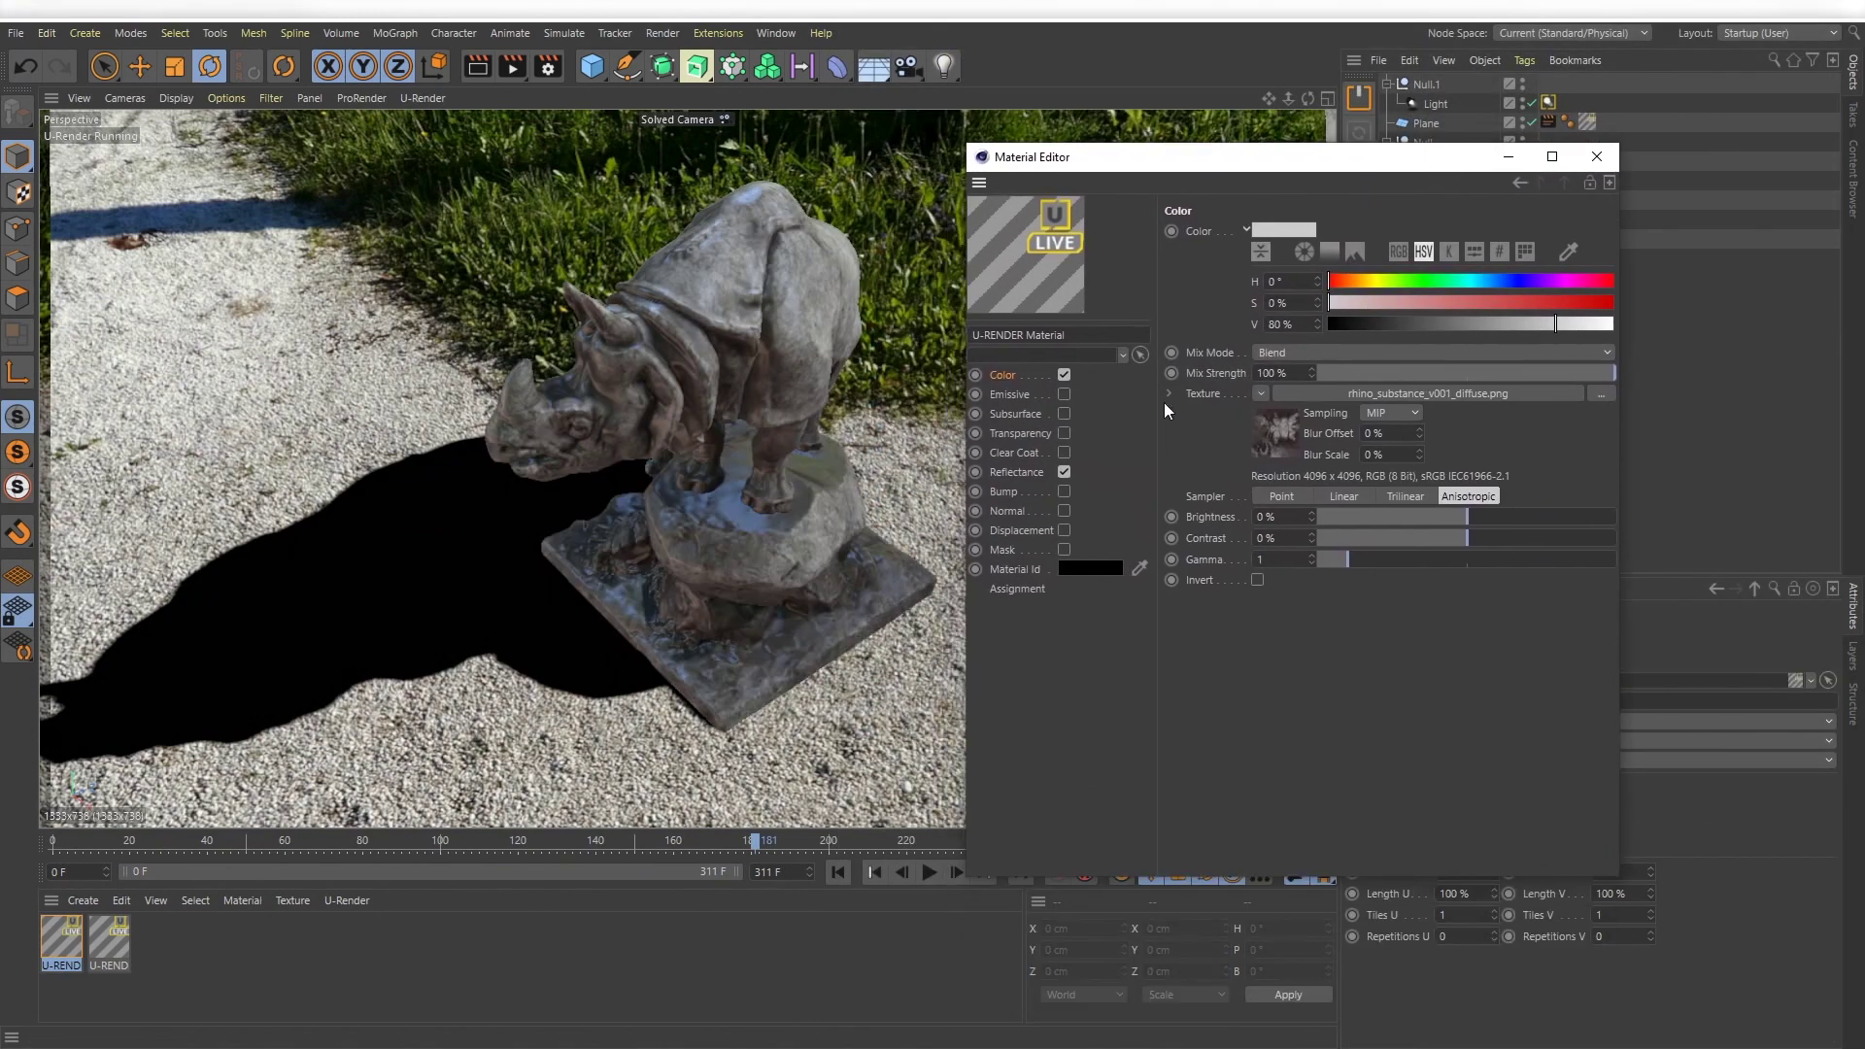
Load rhino_substance_v001_glossiness.png as the material's glossiness texture and rhino_substance_v001_normal.png in an enabled Normal channel
click(1017, 472)
click(1573, 718)
double_click(1253, 179)
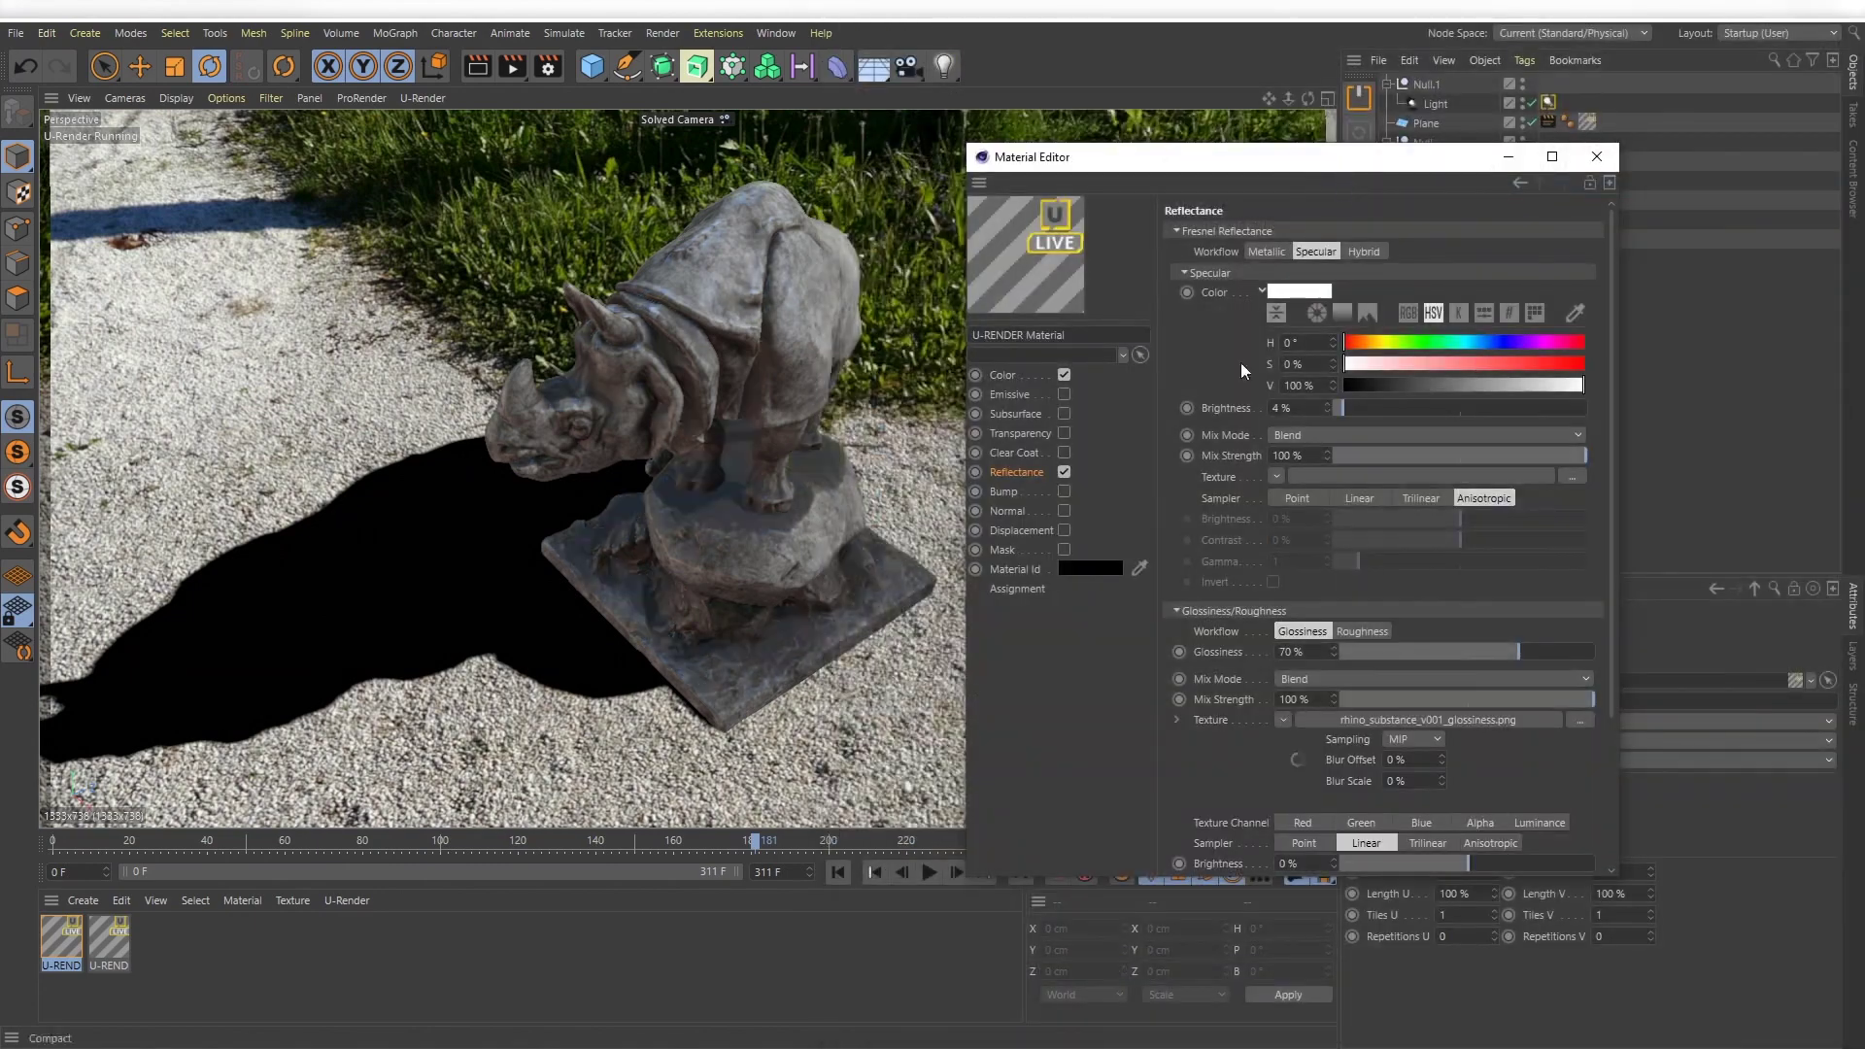
click(1063, 510)
click(1601, 291)
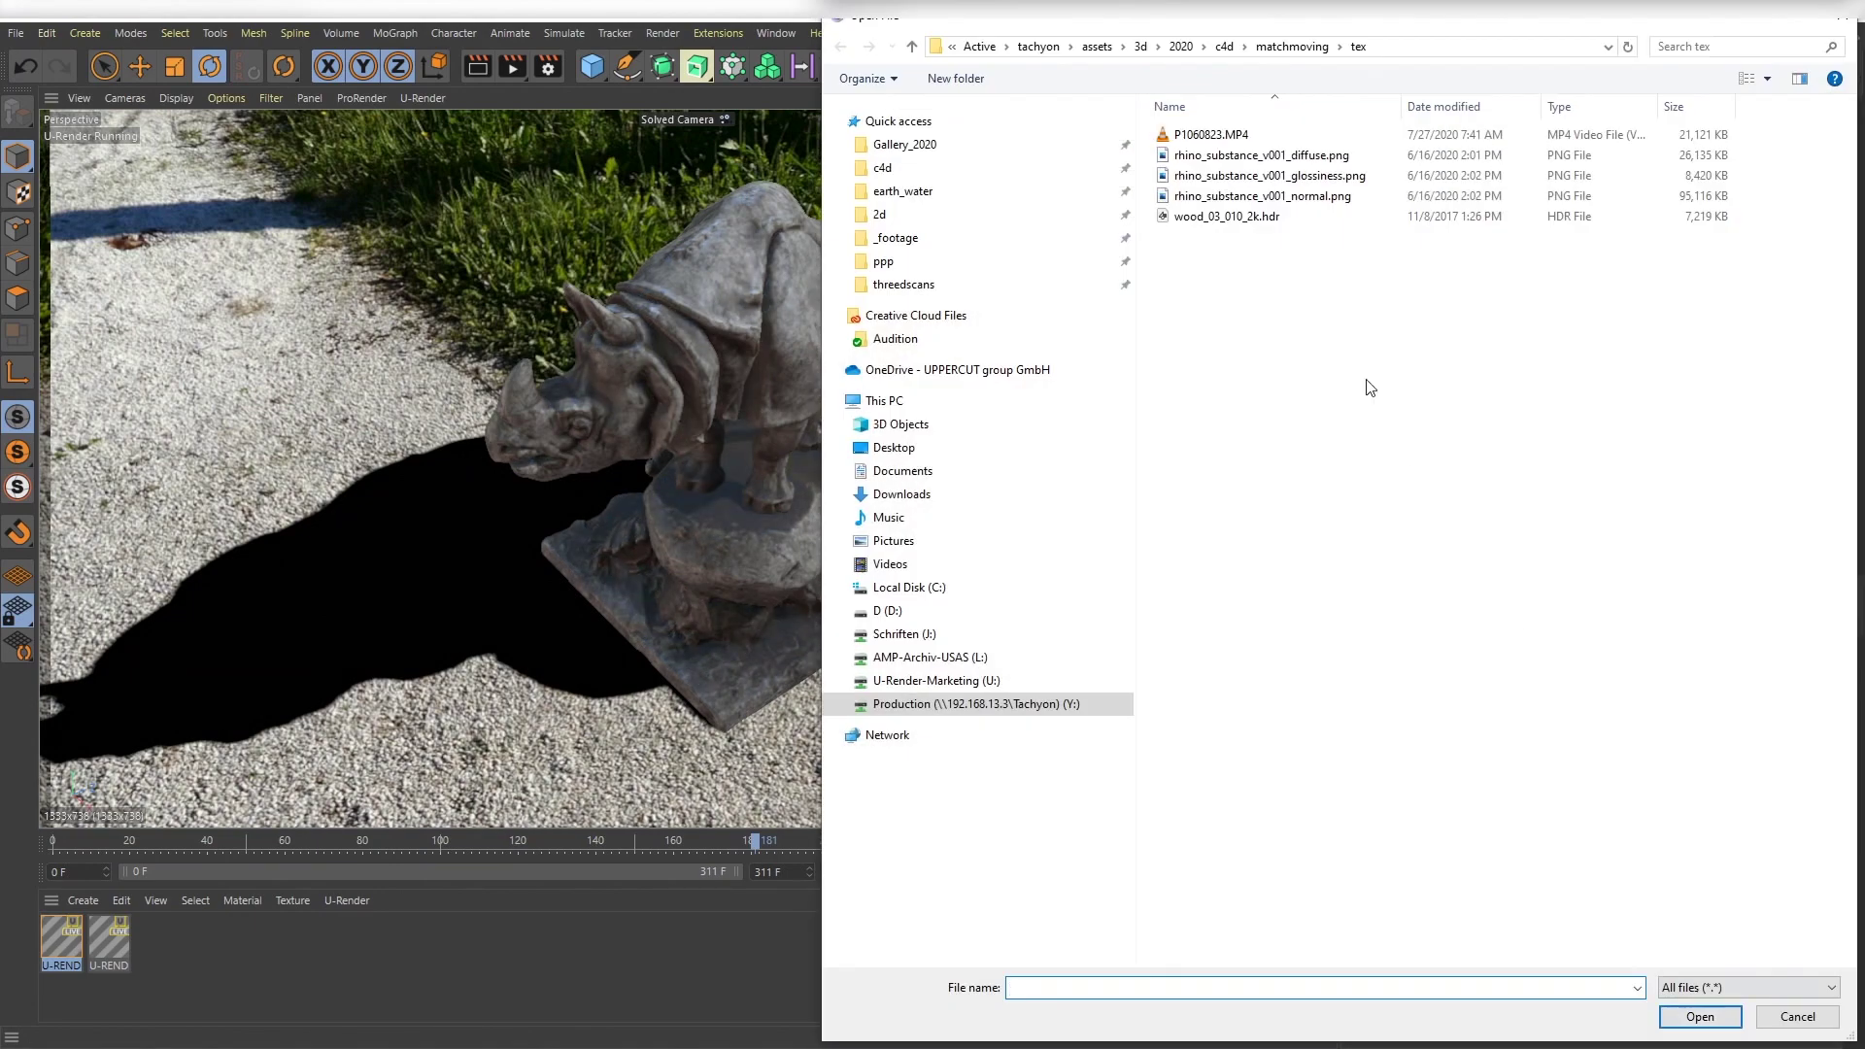
double_click(1324, 192)
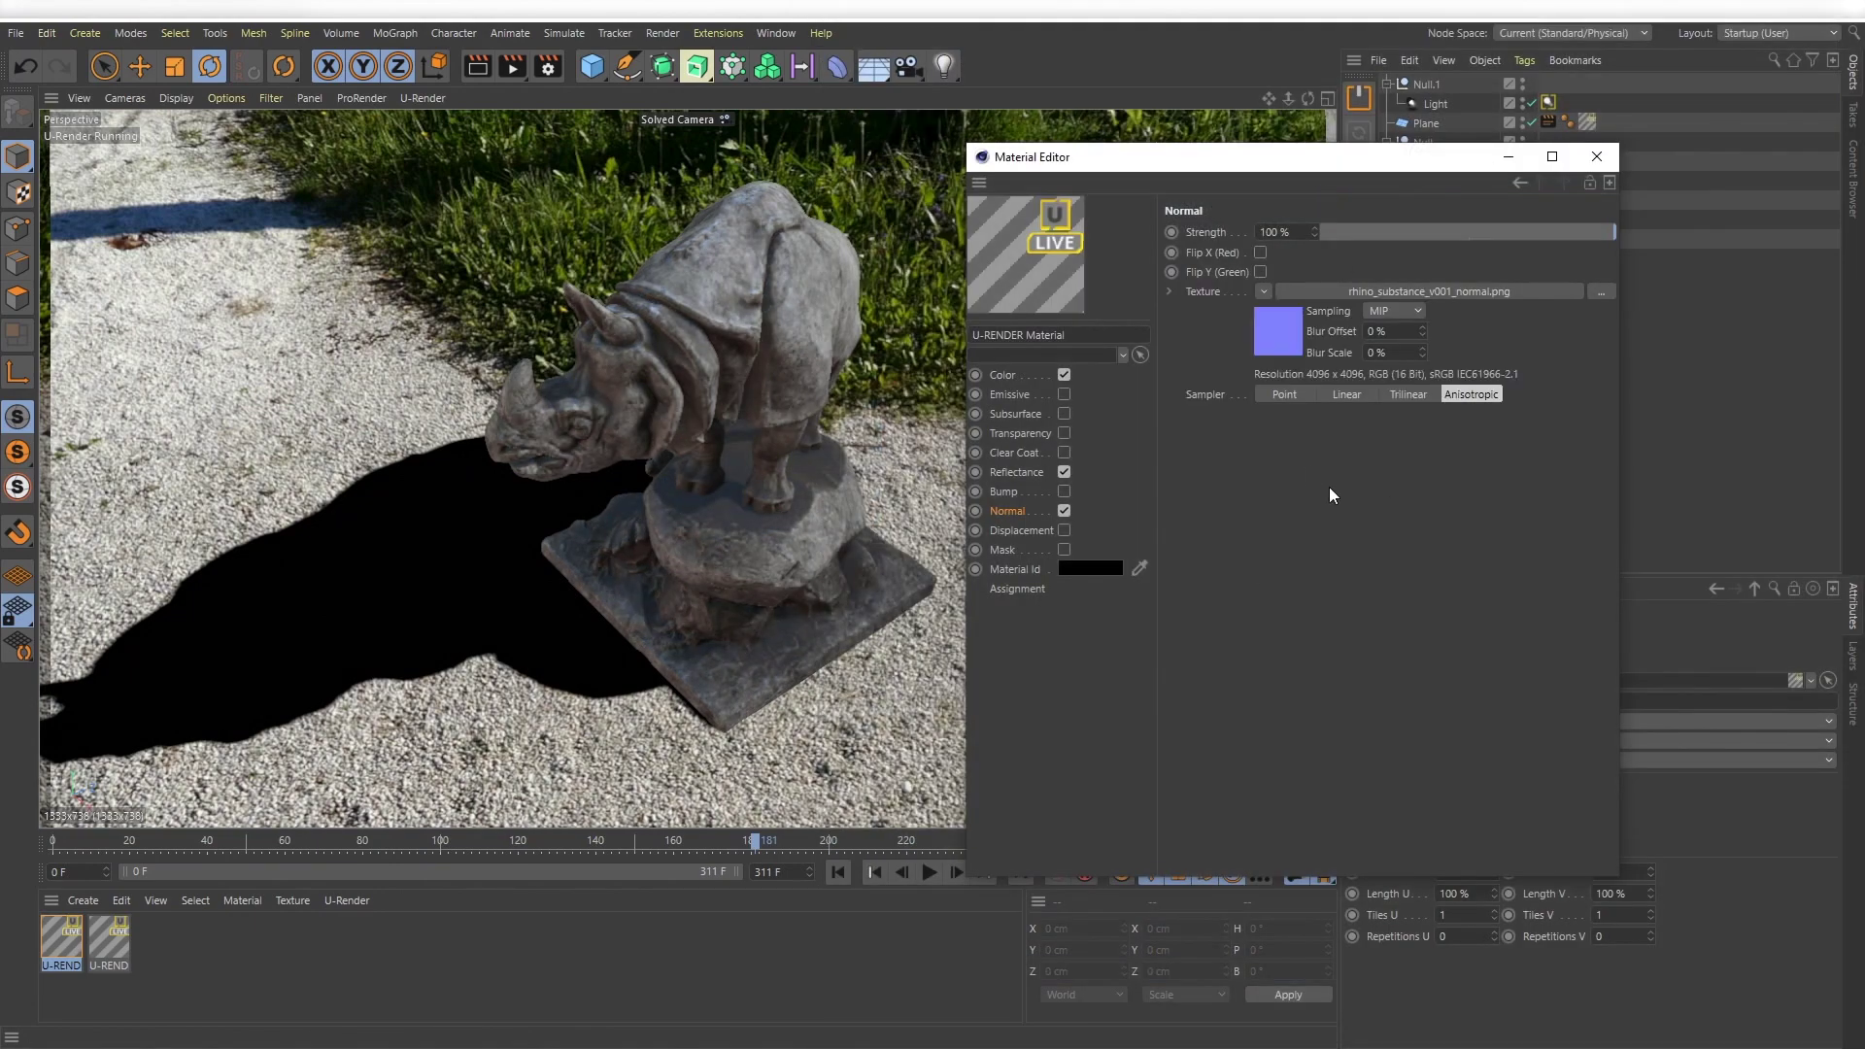
click(1508, 157)
Change the light tag's shadow Color to a dark blue that matches the natural shadows in the footage
click(1548, 103)
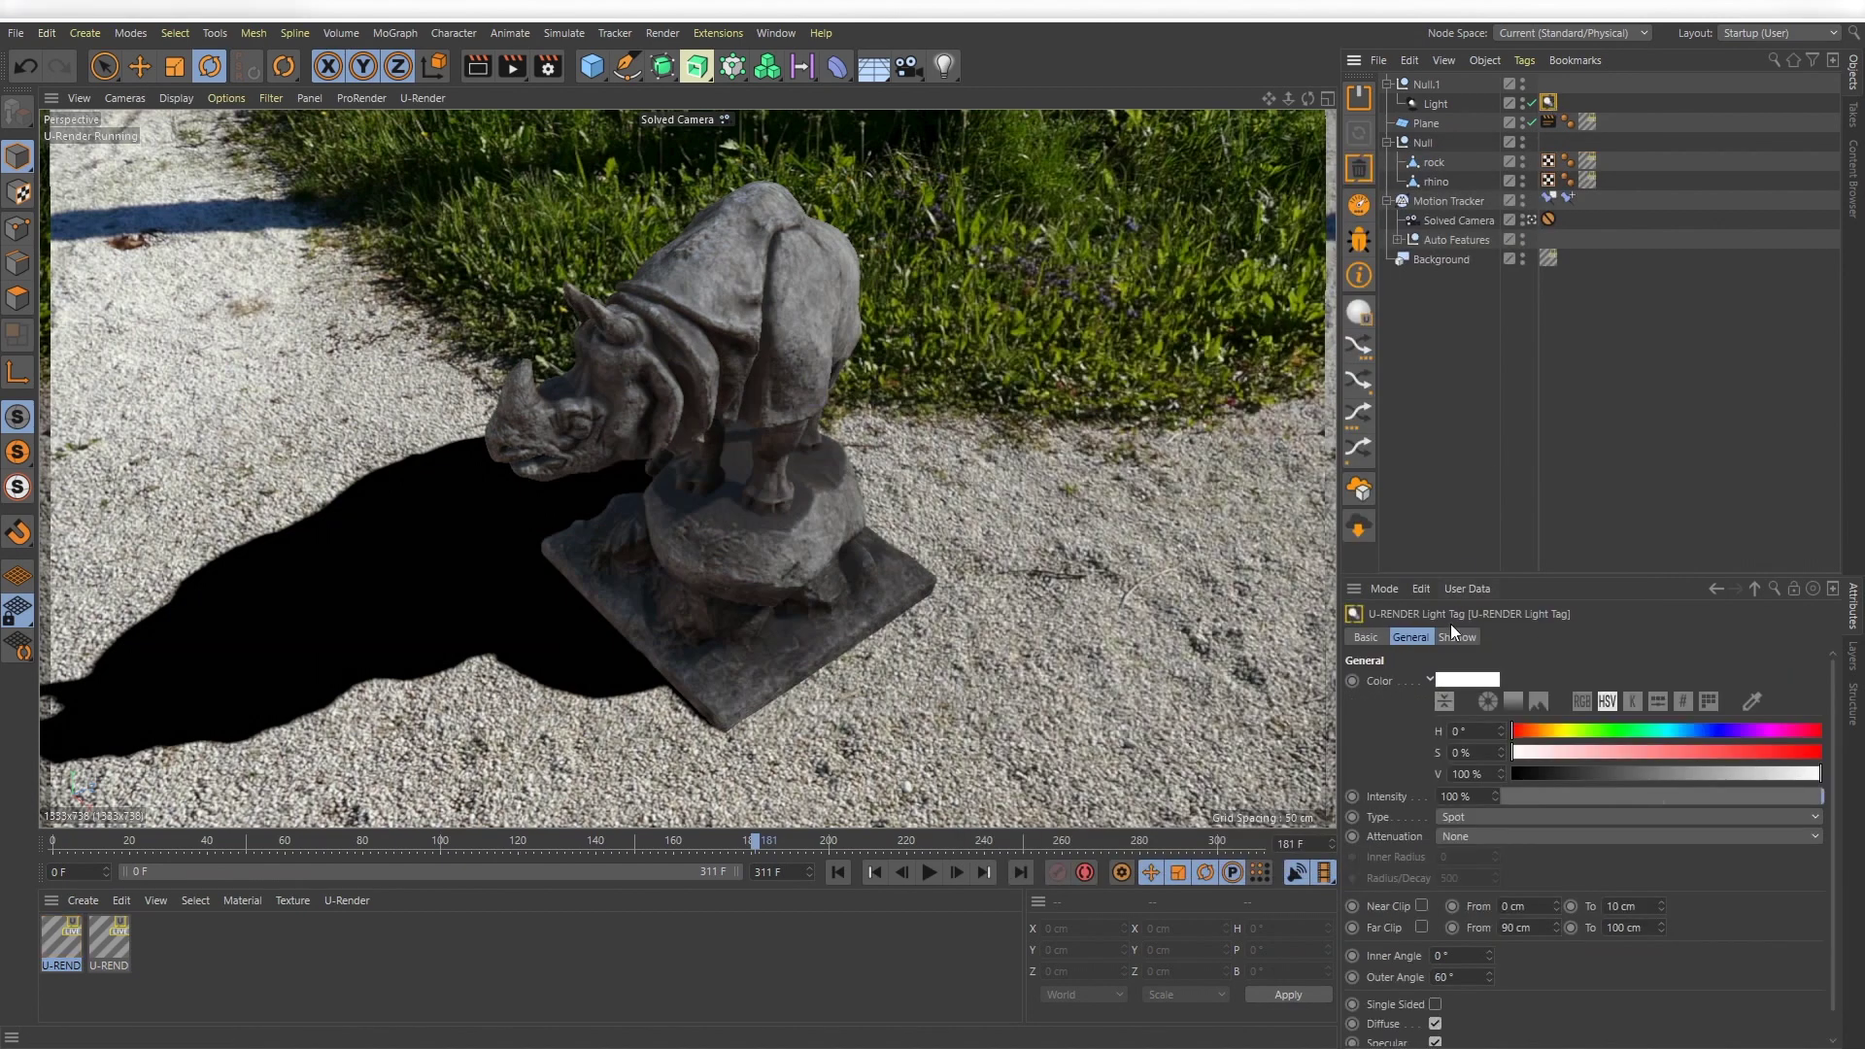
click(1456, 636)
click(1508, 699)
drag(1481, 735, 1557, 717)
click(1487, 762)
click(1519, 698)
click(1586, 693)
click(1486, 768)
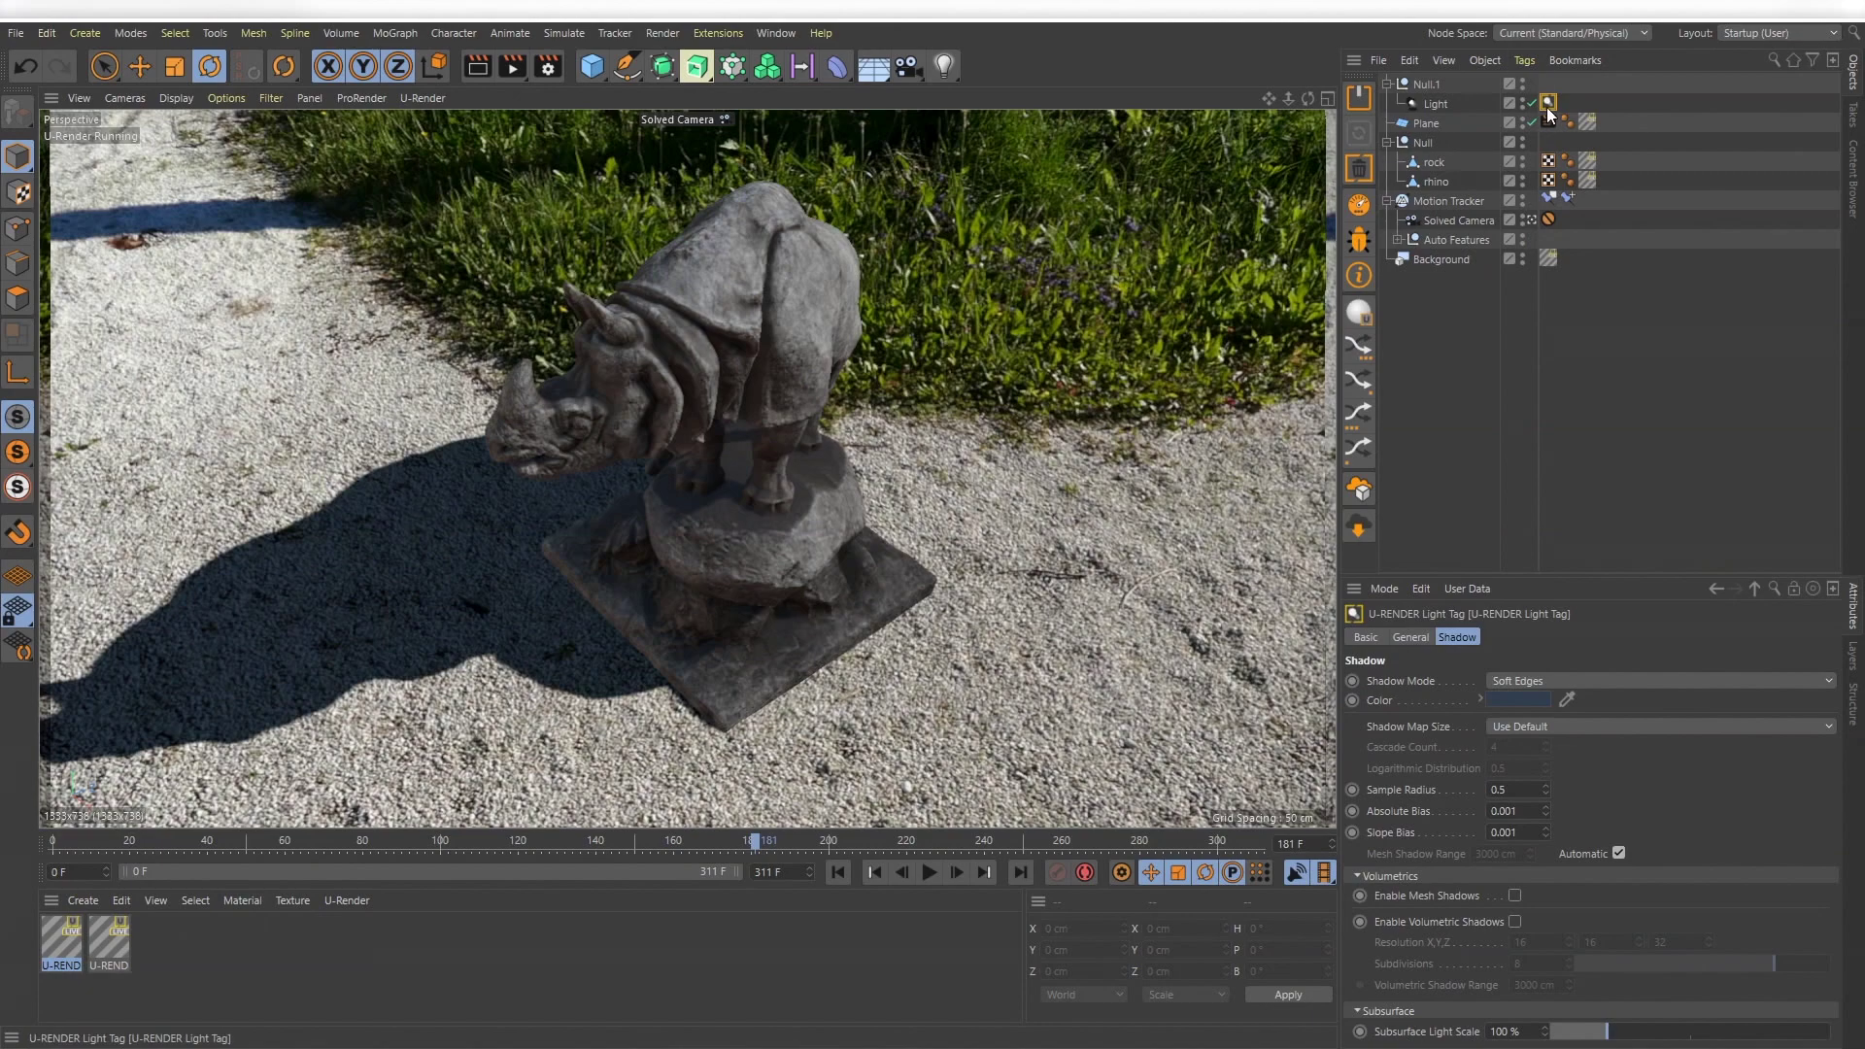
Set the light tag's color to hue 30° and saturation 10 %, and its Intensity to 200 %
click(1409, 636)
click(1467, 730)
text(30)
key(Tab)
text(10)
key(Tab)
key(Tab)
text(150)
key(Return)
text(200)
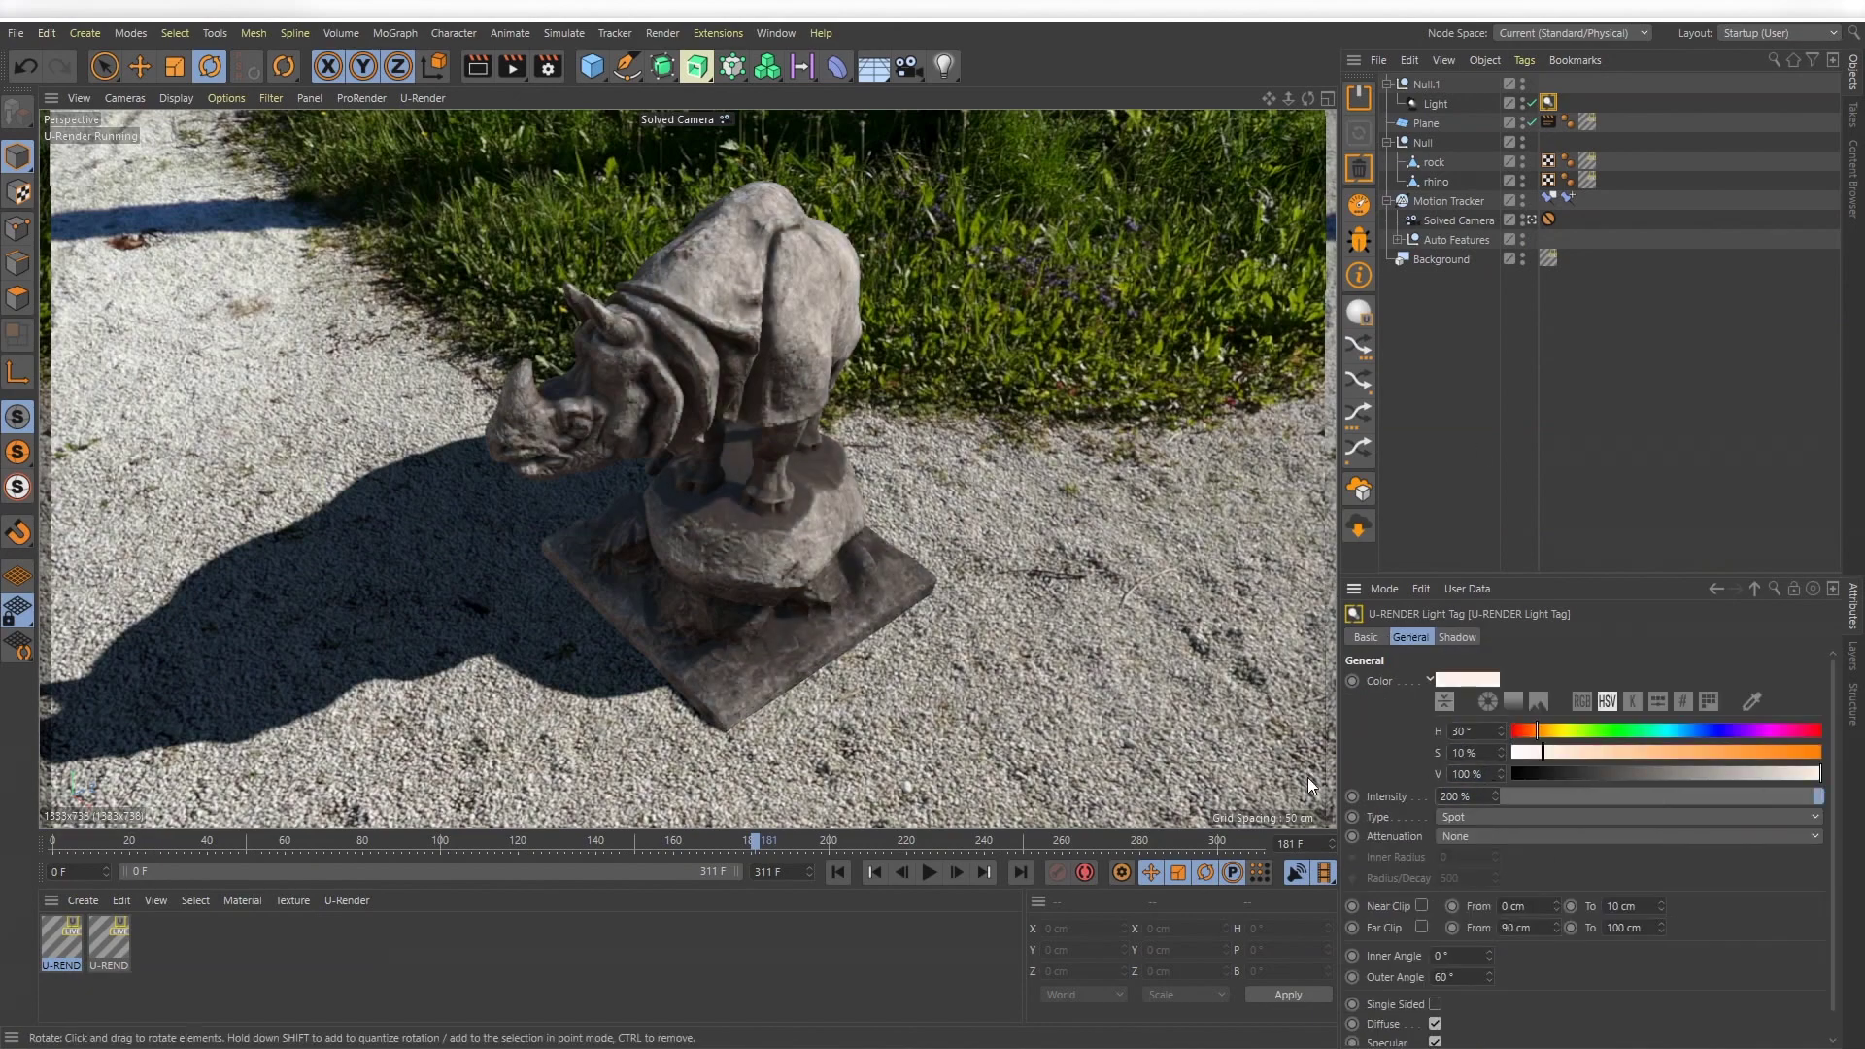
At frame 189, adjust the pitch rotation of the light's parent null so the statue casts a long shadow across the path
drag(528, 843, 786, 839)
click(1426, 84)
scroll(1685, 703, down, 8)
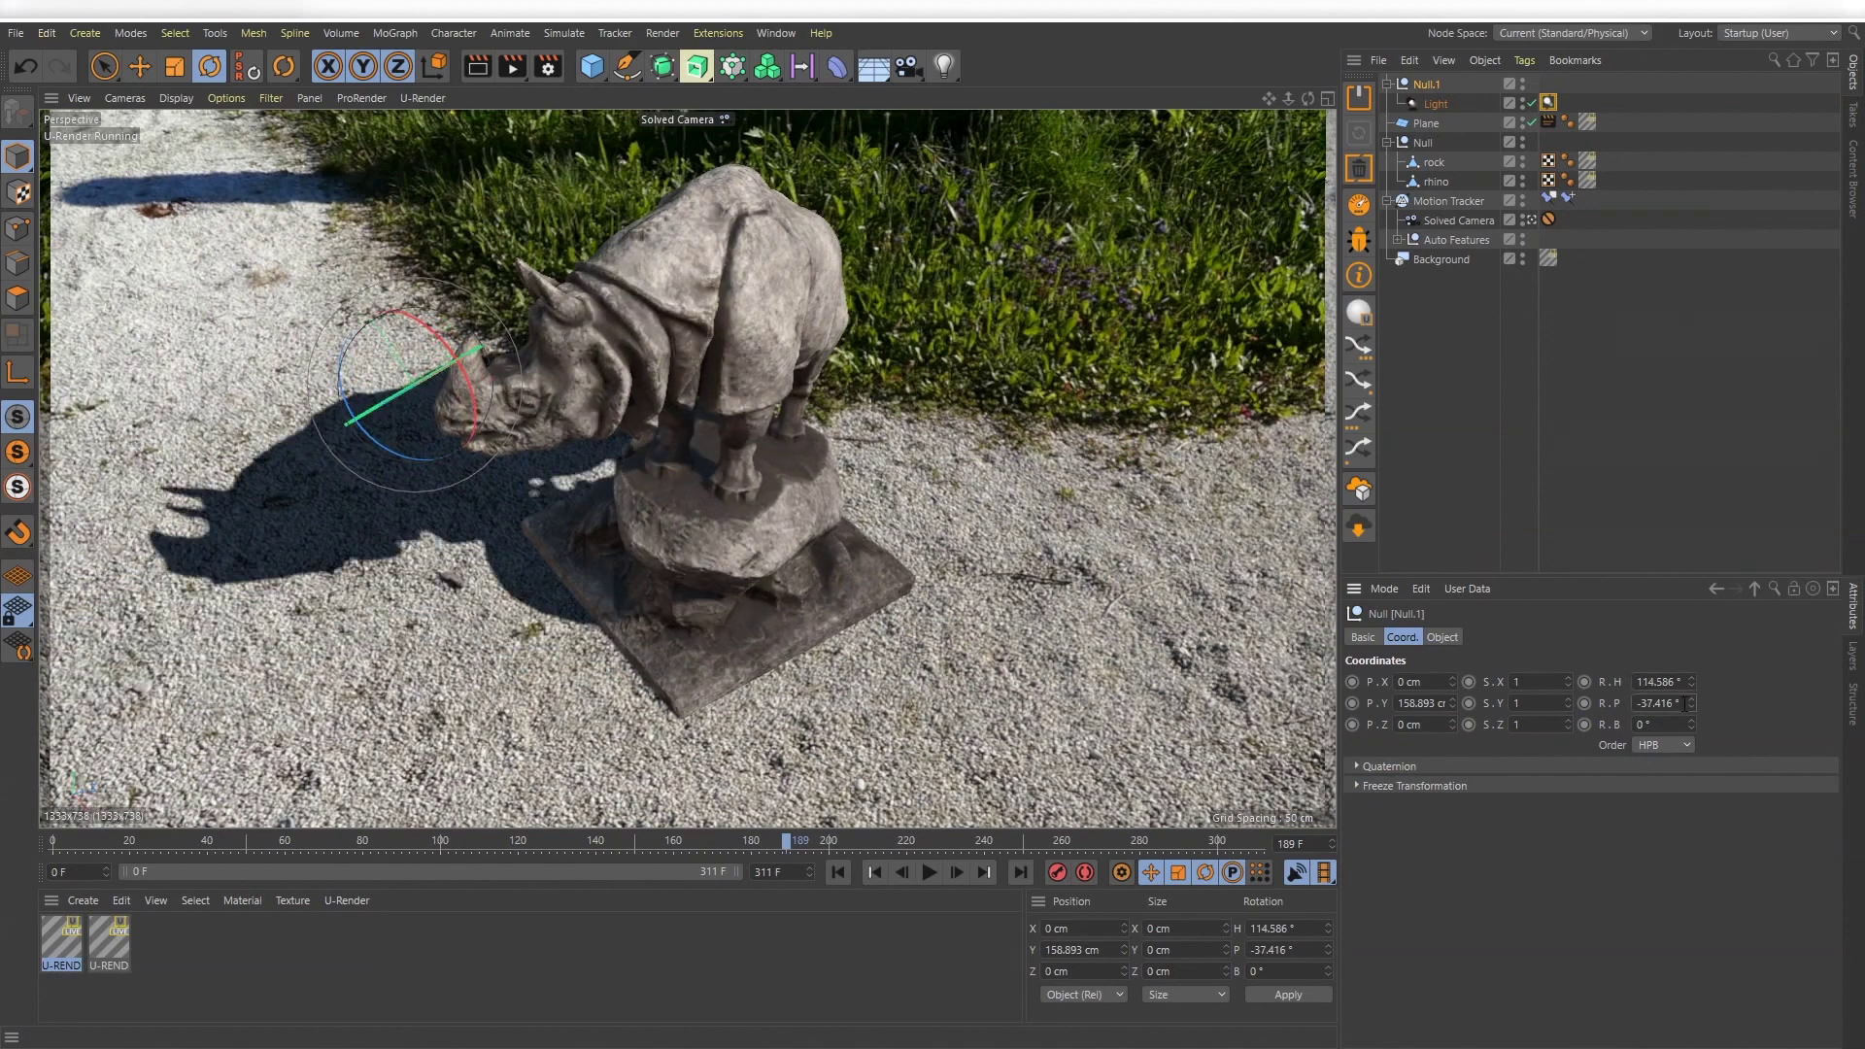
scroll(1683, 703, up, 20)
click(1476, 370)
Enable Screen Space Ambient Occlusion with 32 Sample-Steps and Power 2, and Bloom with Firefly Reduction and Intensity 0.5
click(547, 66)
drag(1049, 58, 1524, 282)
click(1662, 351)
click(1453, 563)
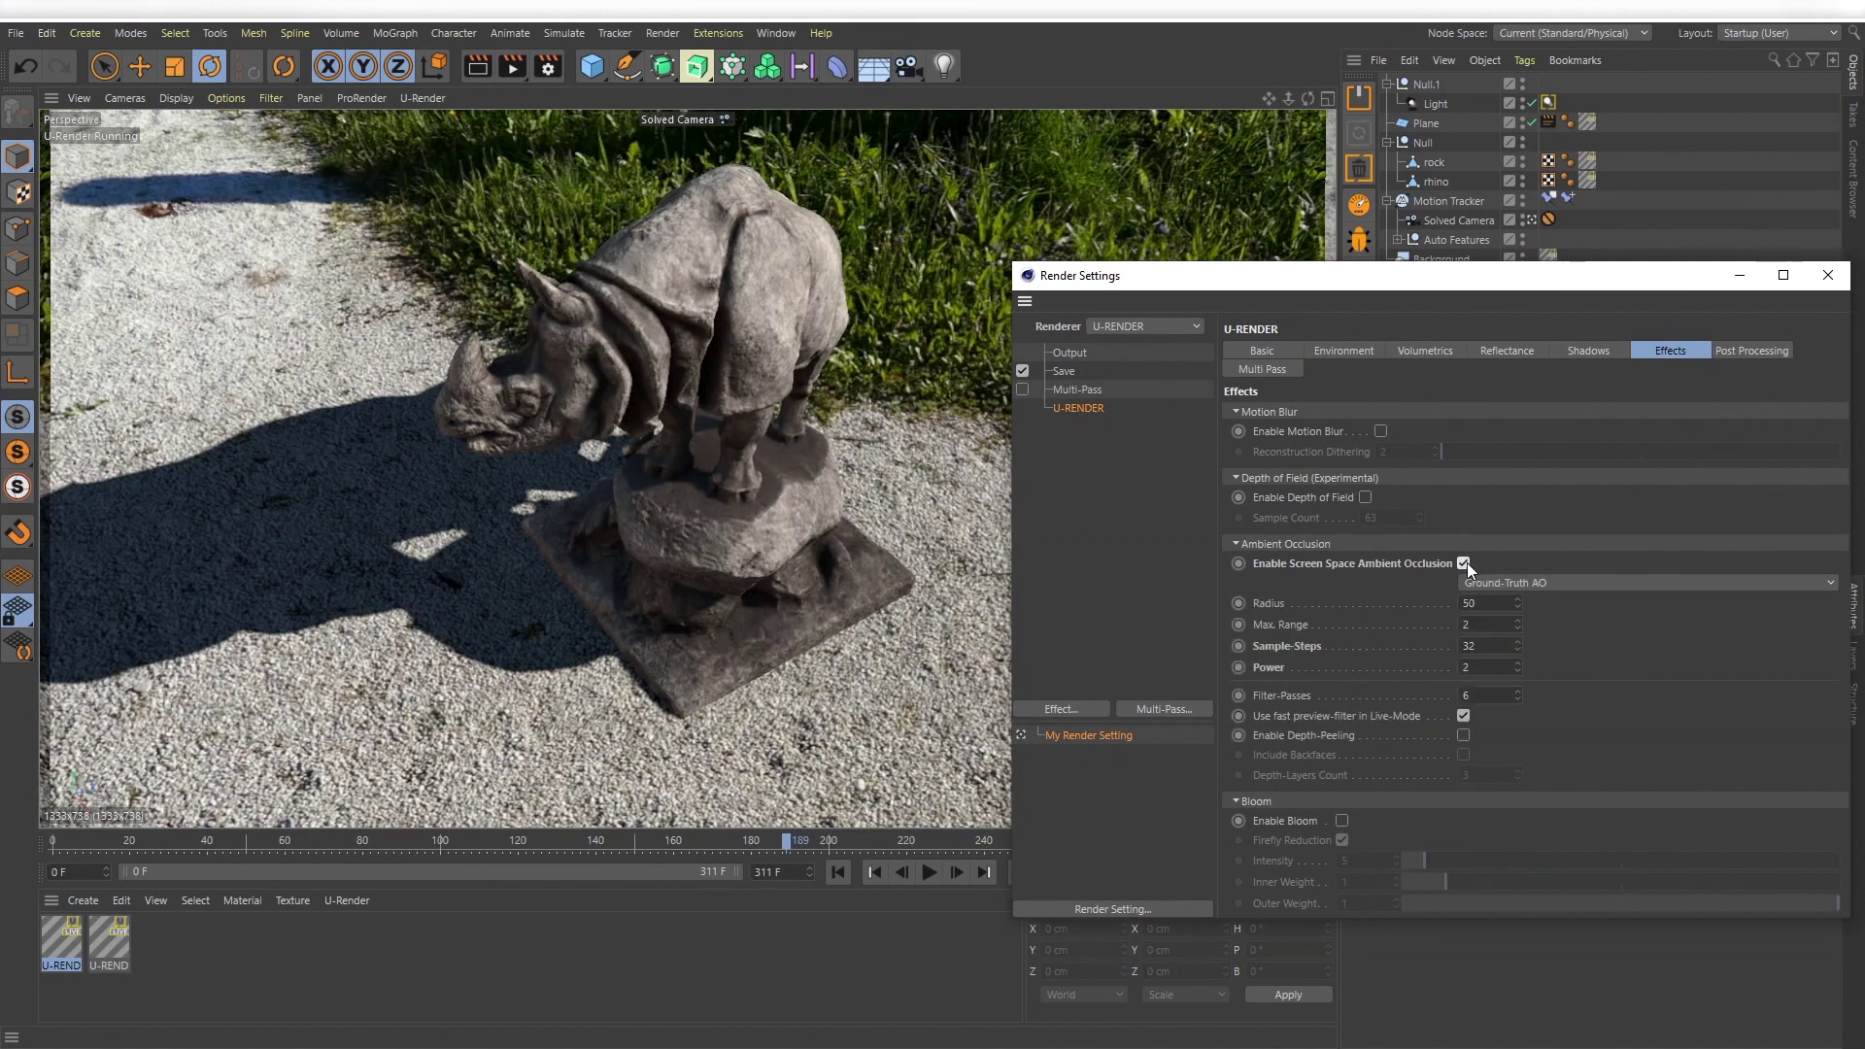
drag(1445, 278, 1366, 261)
click(1263, 805)
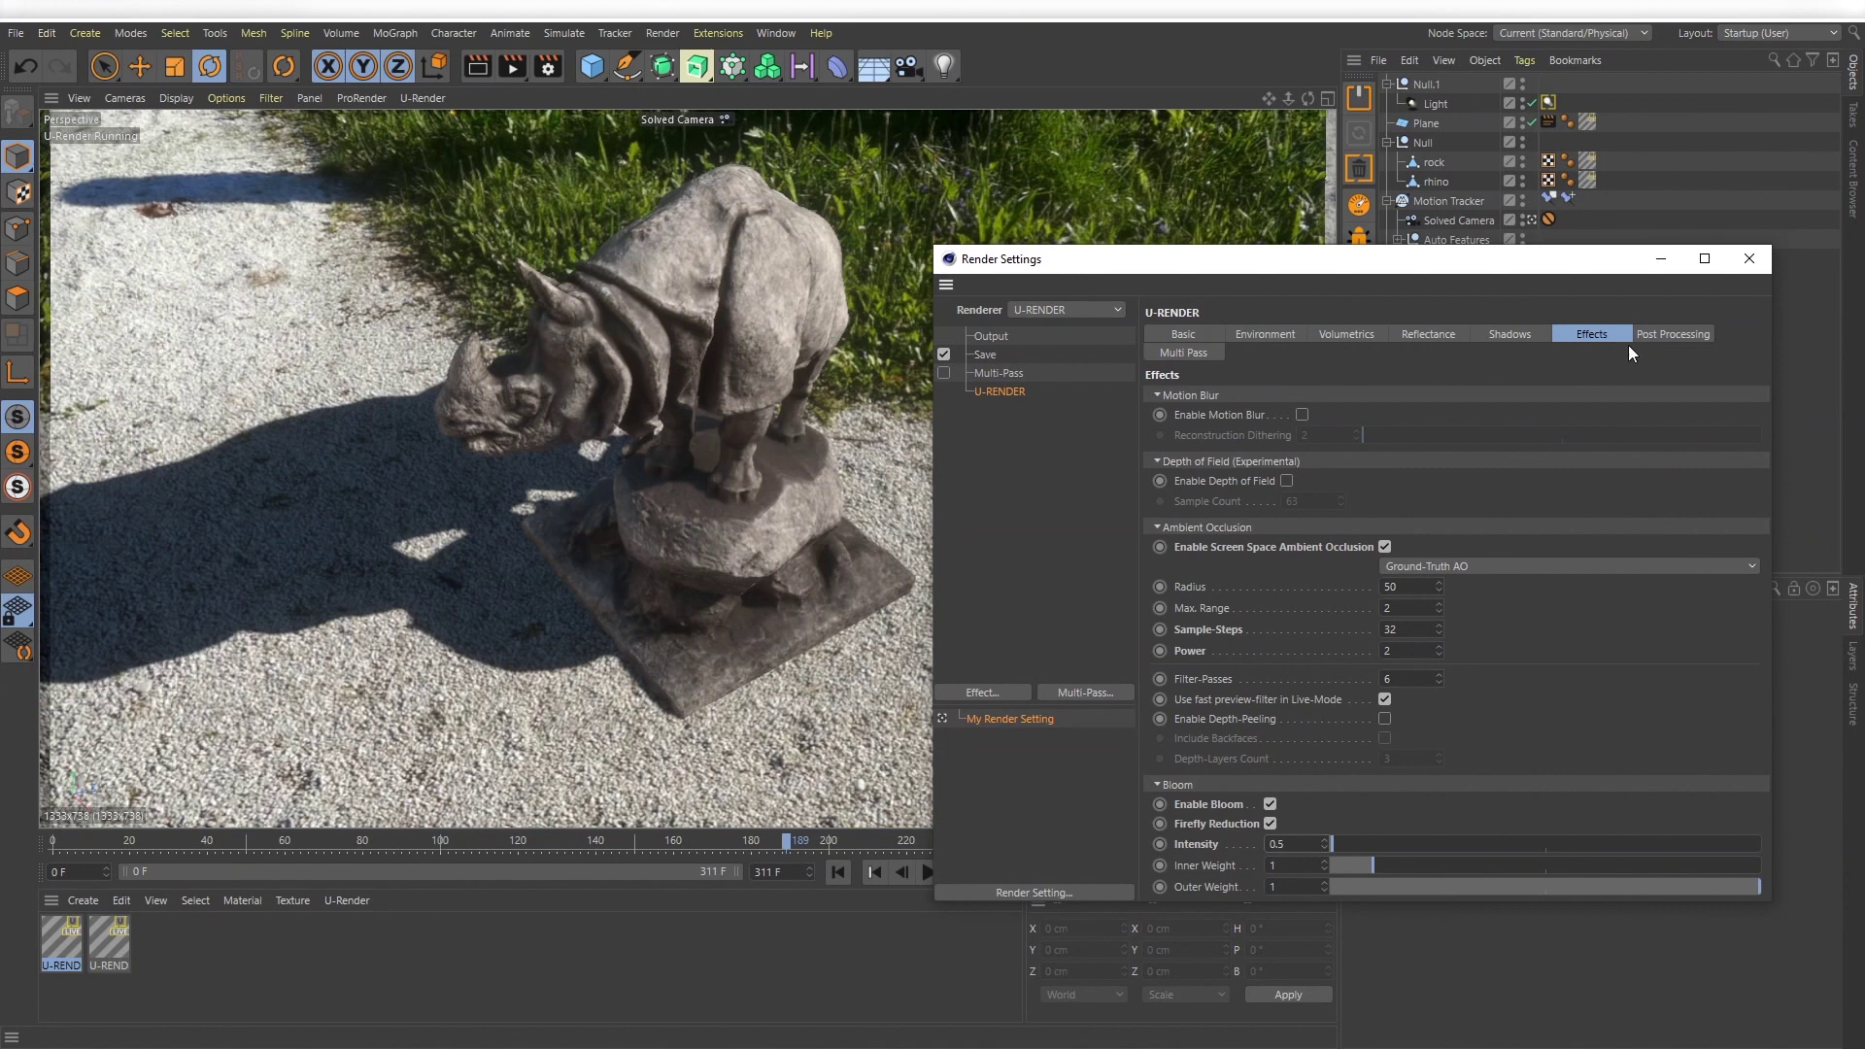
Enable Chromatic Aberration with Strength 2 and a Vignette with Softness 50 %
click(1631, 338)
click(1330, 608)
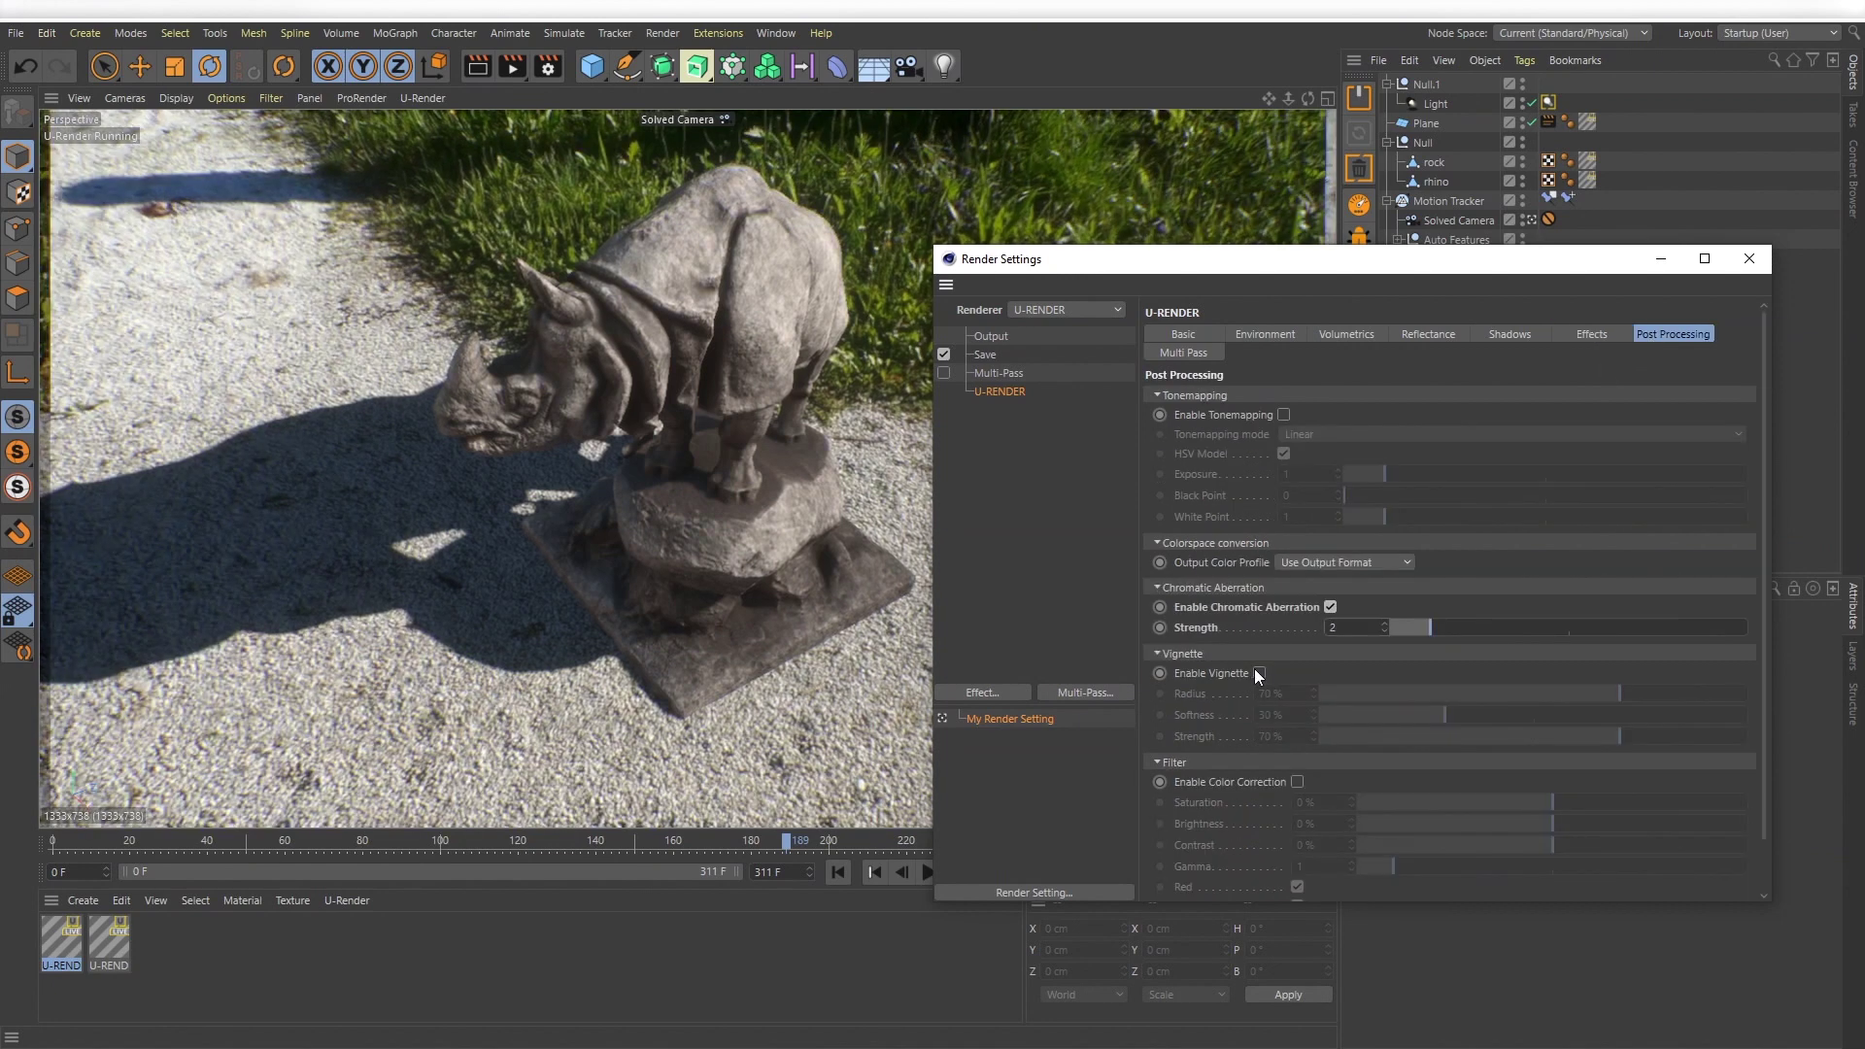
click(1260, 673)
click(1535, 714)
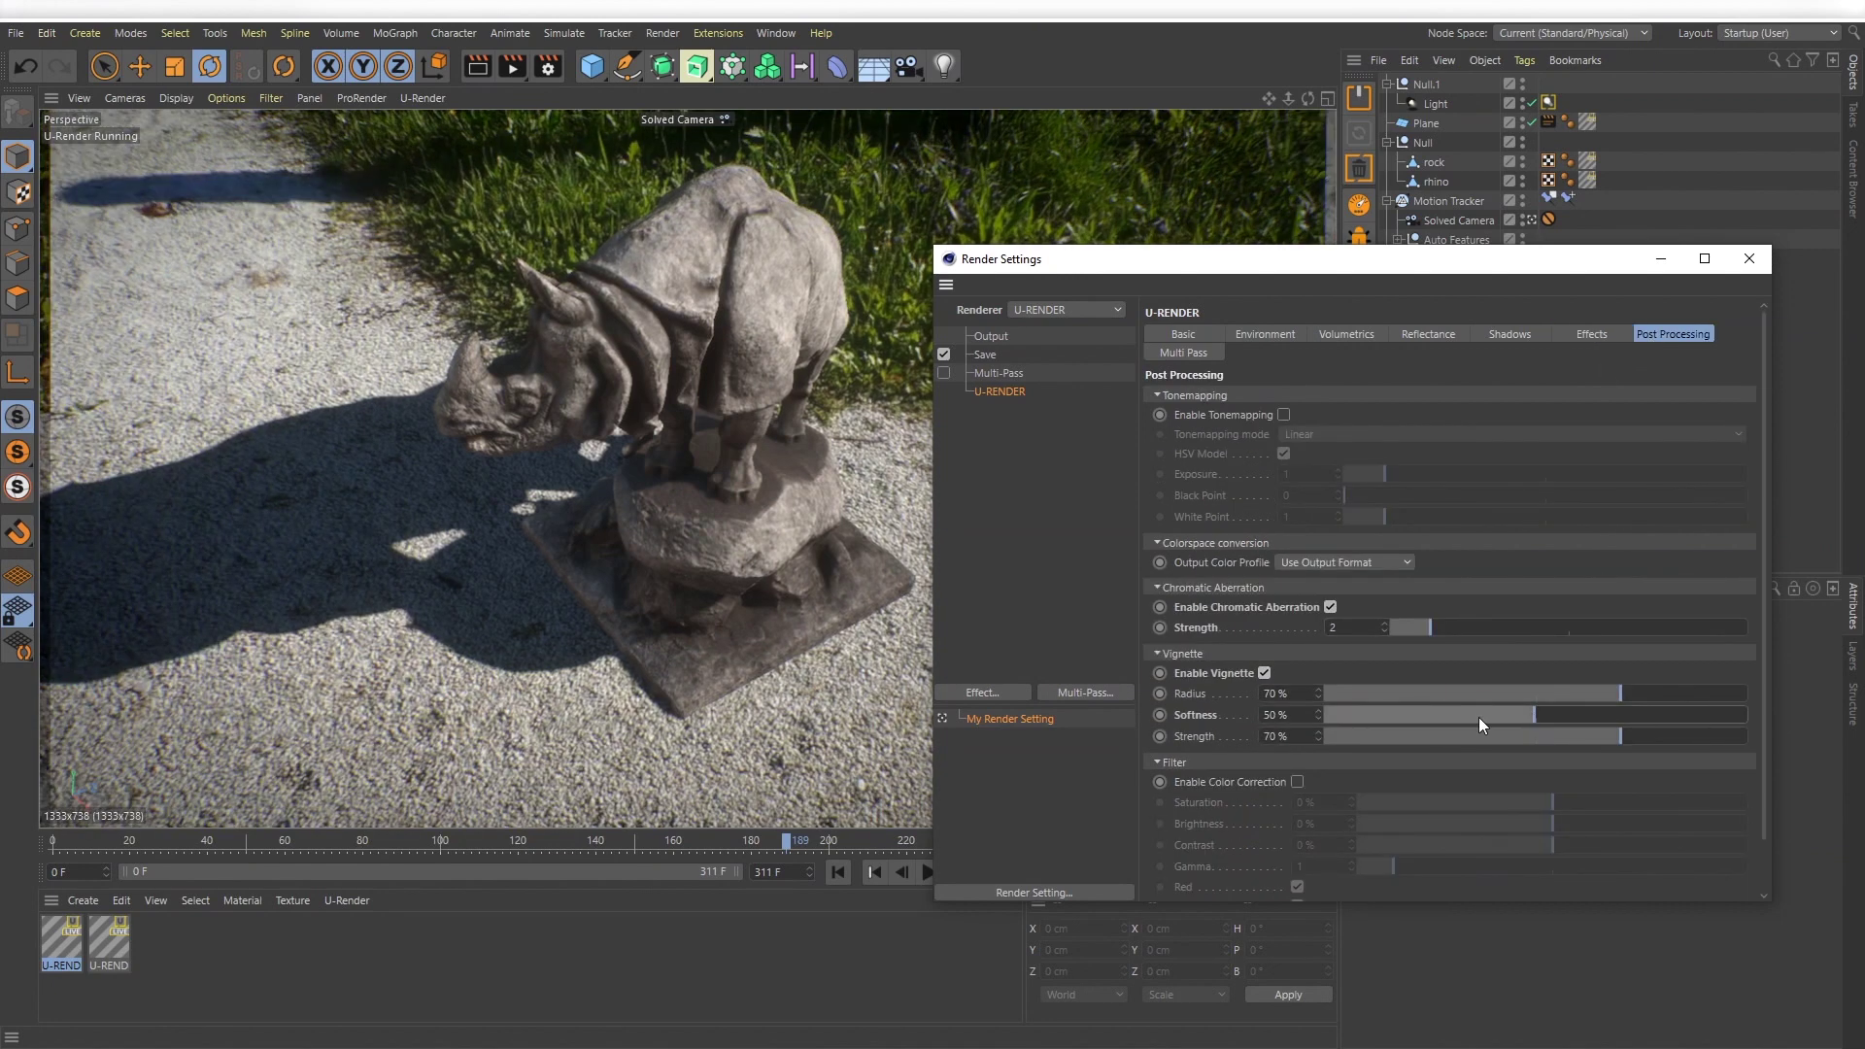
Set the Anti-Aliasing Mode to FXAA and review the composite along the timeline up to frame 181
click(1193, 332)
click(1334, 744)
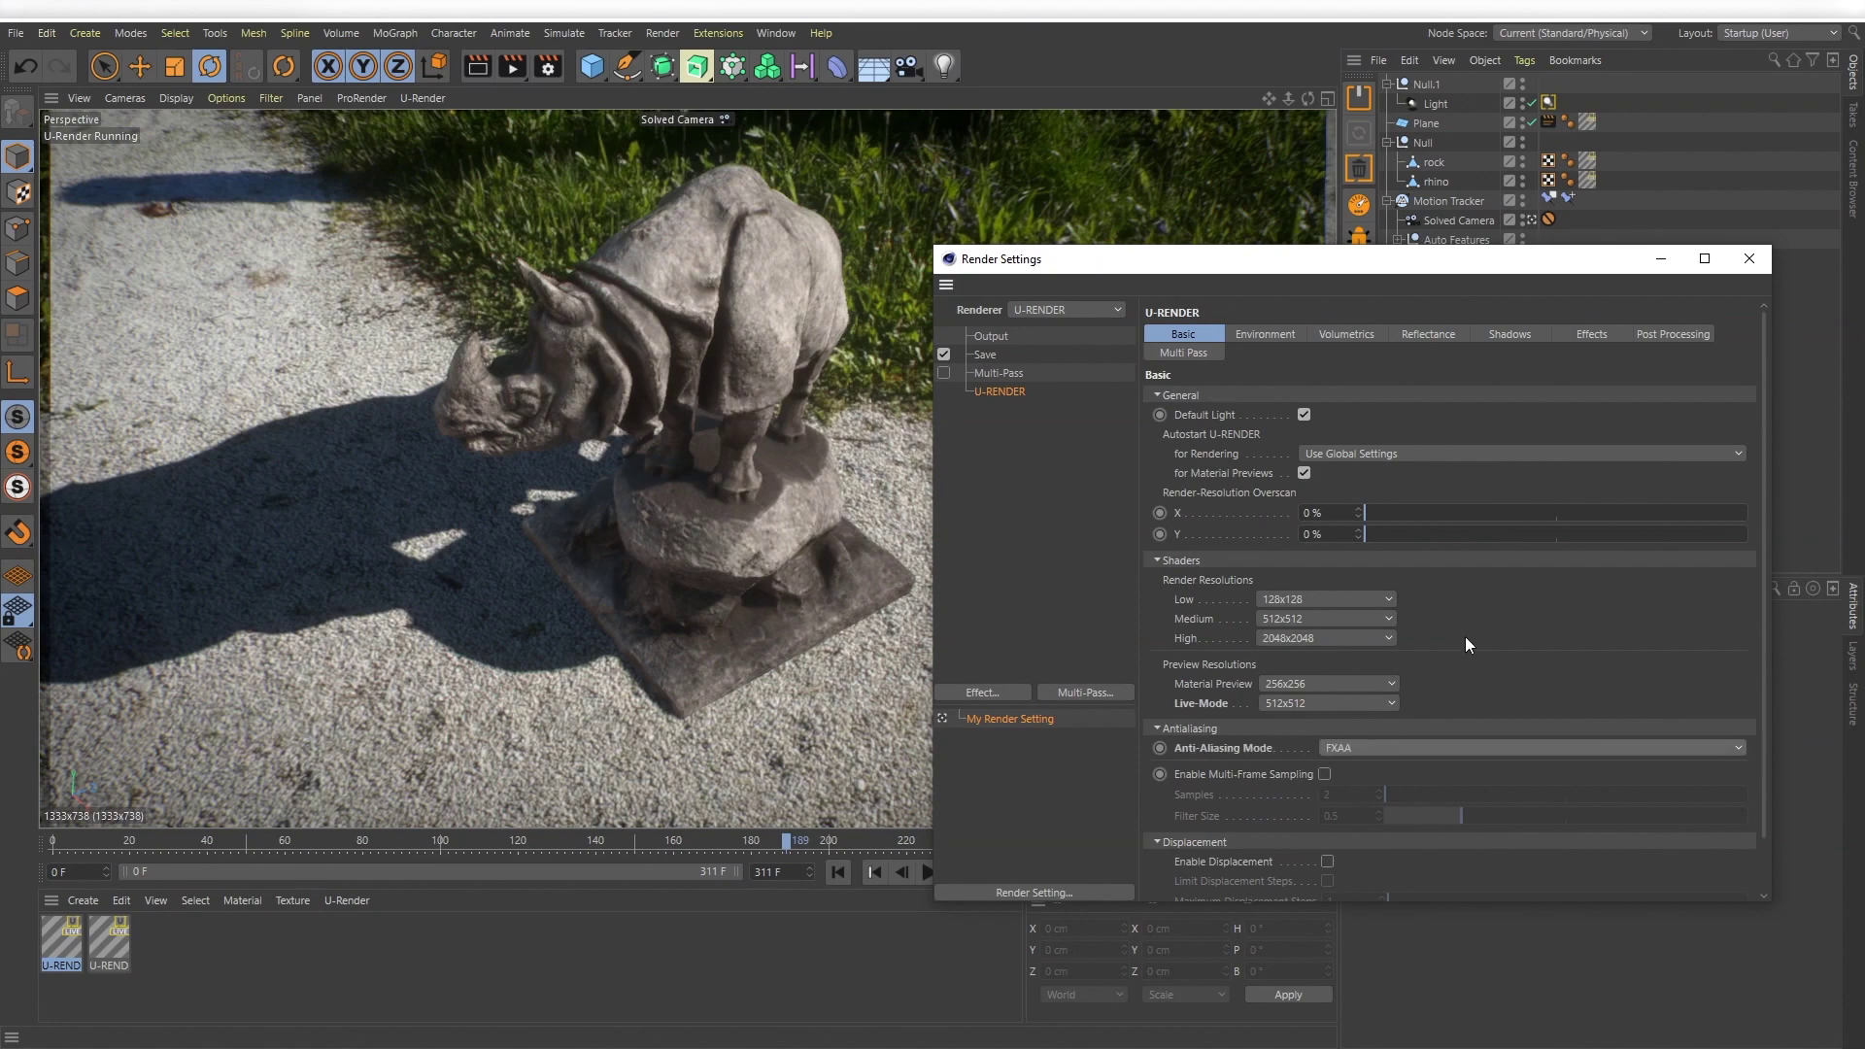
click(1658, 260)
drag(64, 835, 753, 862)
Enable the statue material's Subsurface channel with scattering Strength 0.05, Depth Falloff 0.51 and Sample Distribution 2.66
double_click(50, 931)
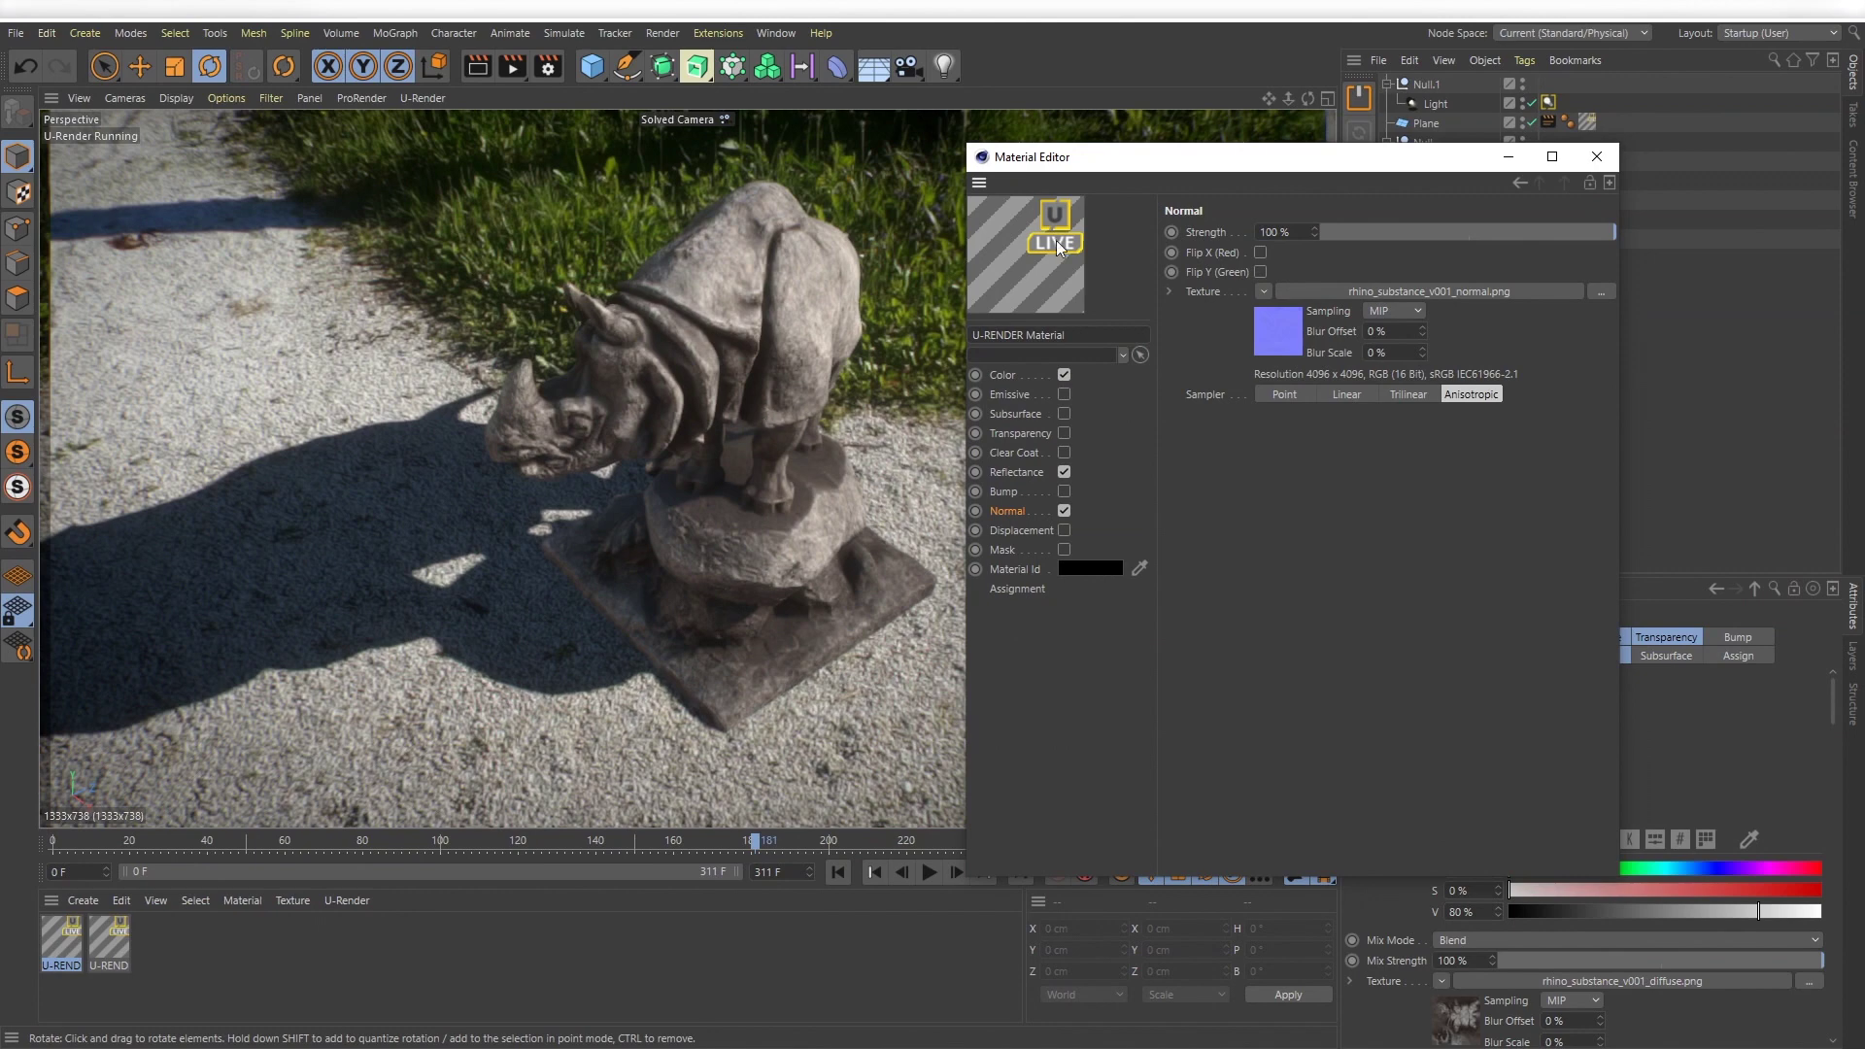
click(1064, 414)
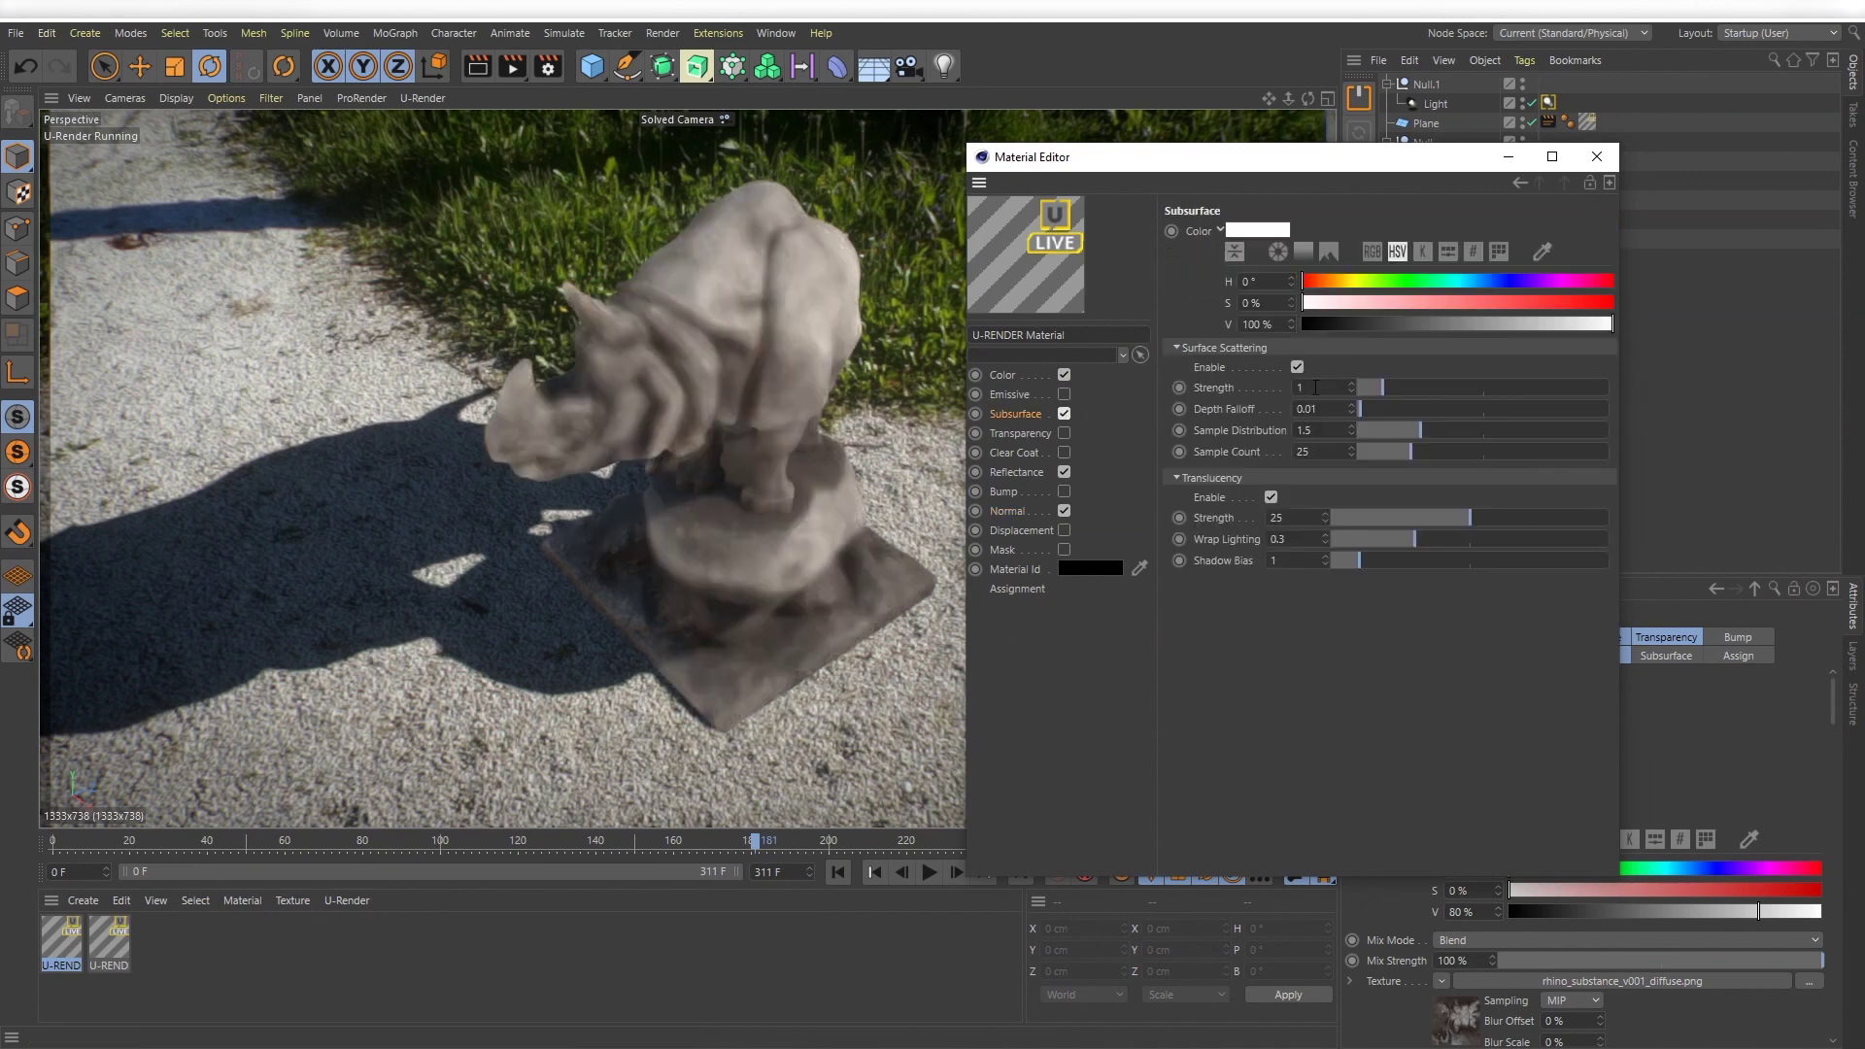
click(1485, 410)
drag(1484, 430, 1567, 431)
double_click(1318, 386)
text(0.05)
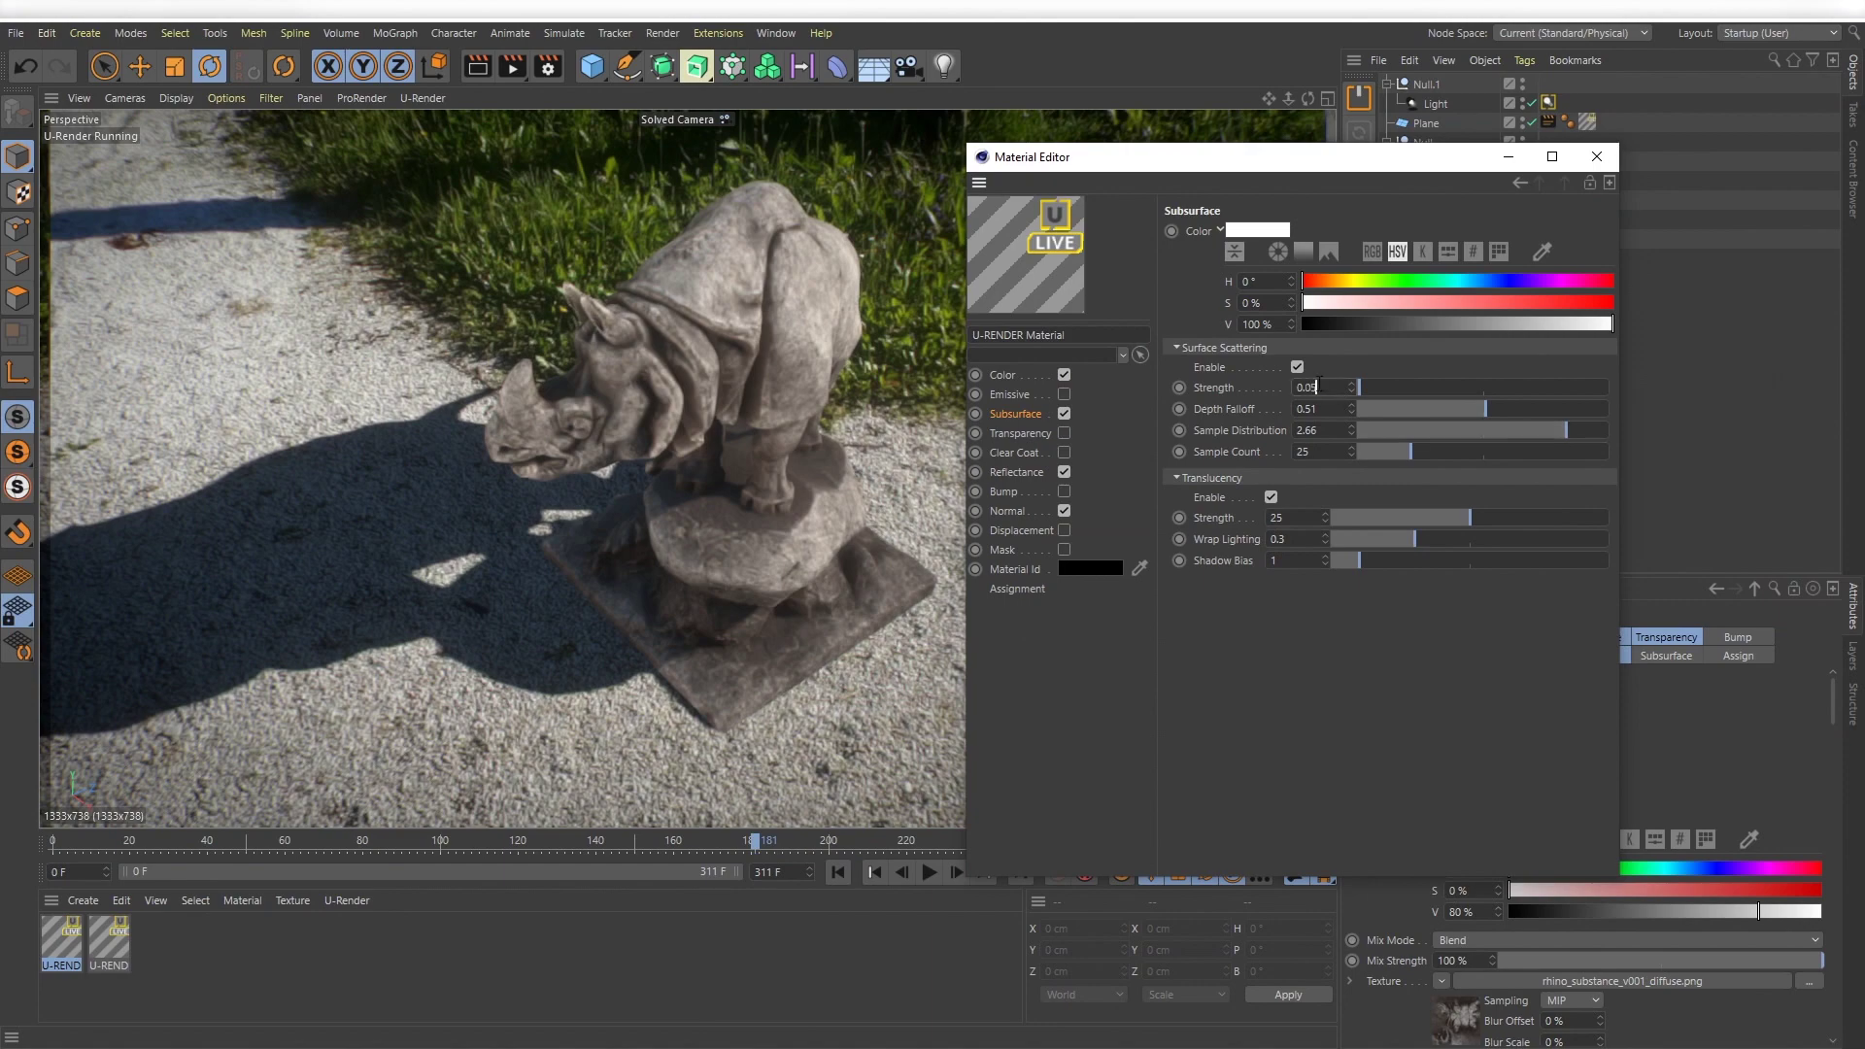
Set the subsurface Translucency Strength to 3.2 and Wrap Lighting to 0.45, and close the material editor
click(1345, 517)
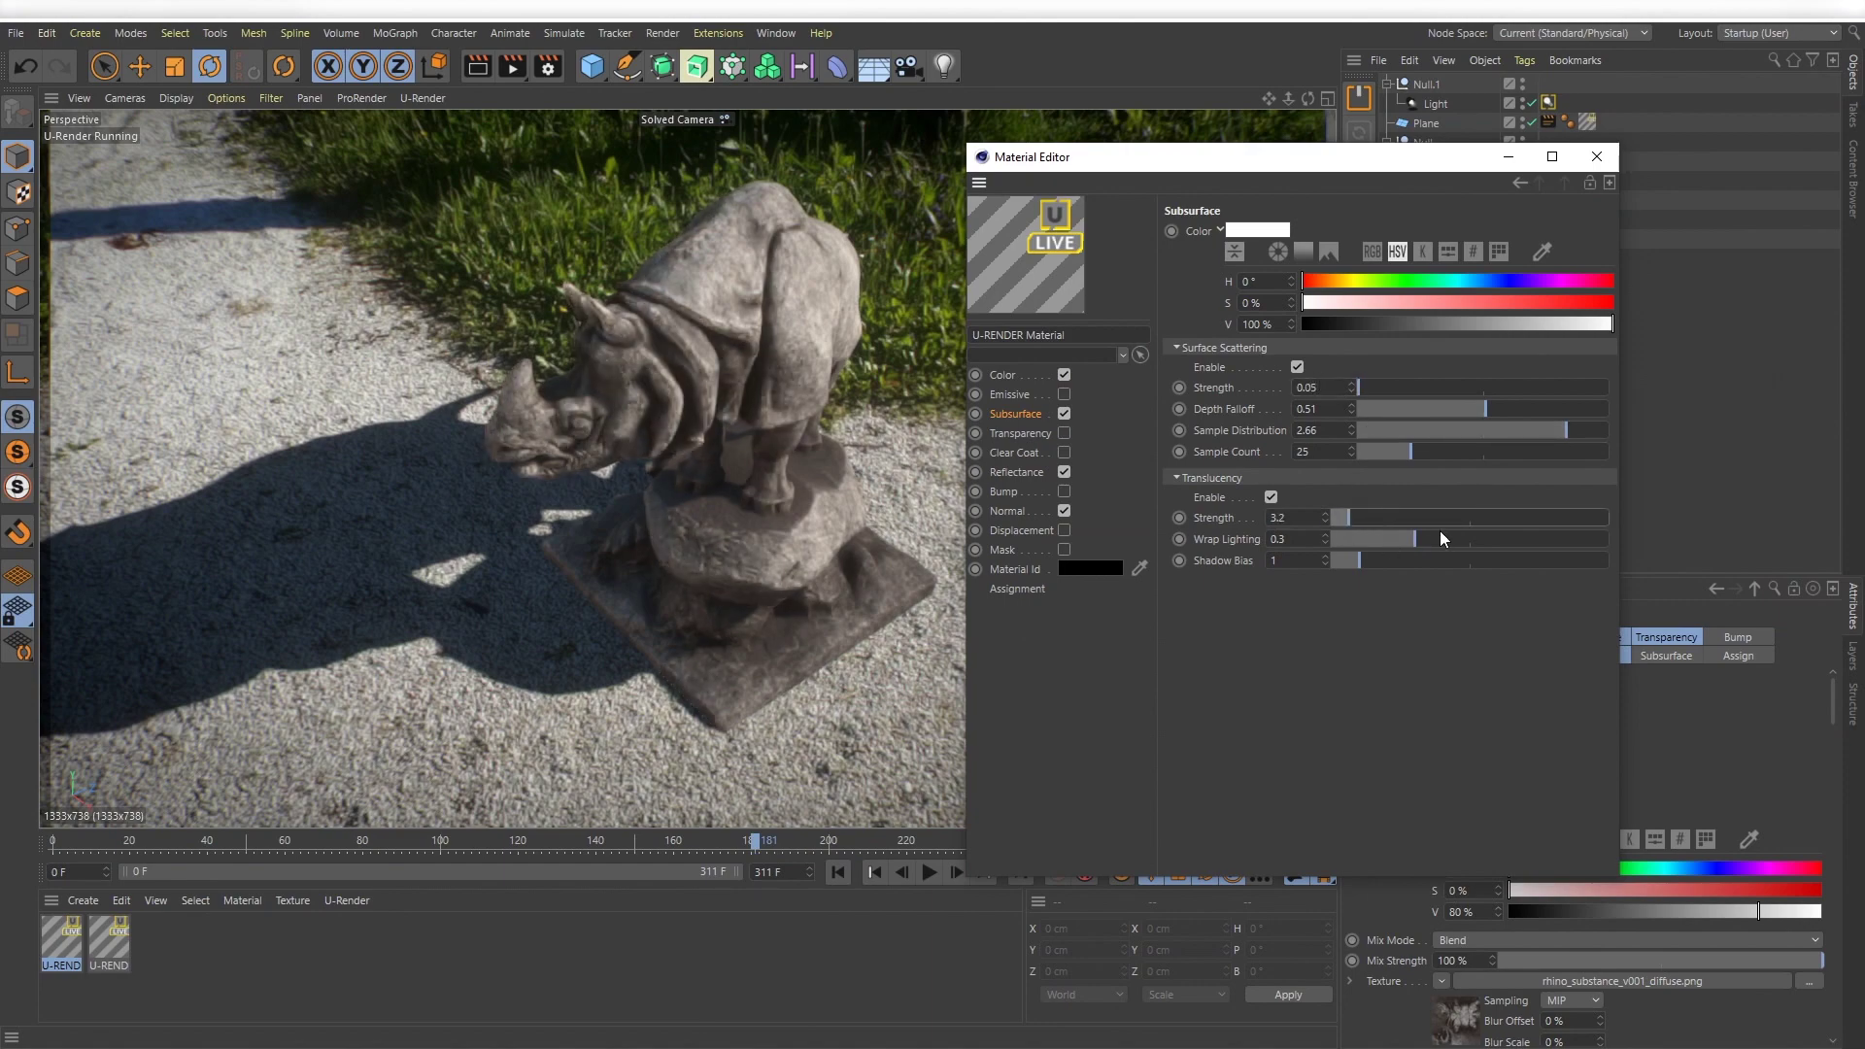
drag(1439, 531, 1462, 534)
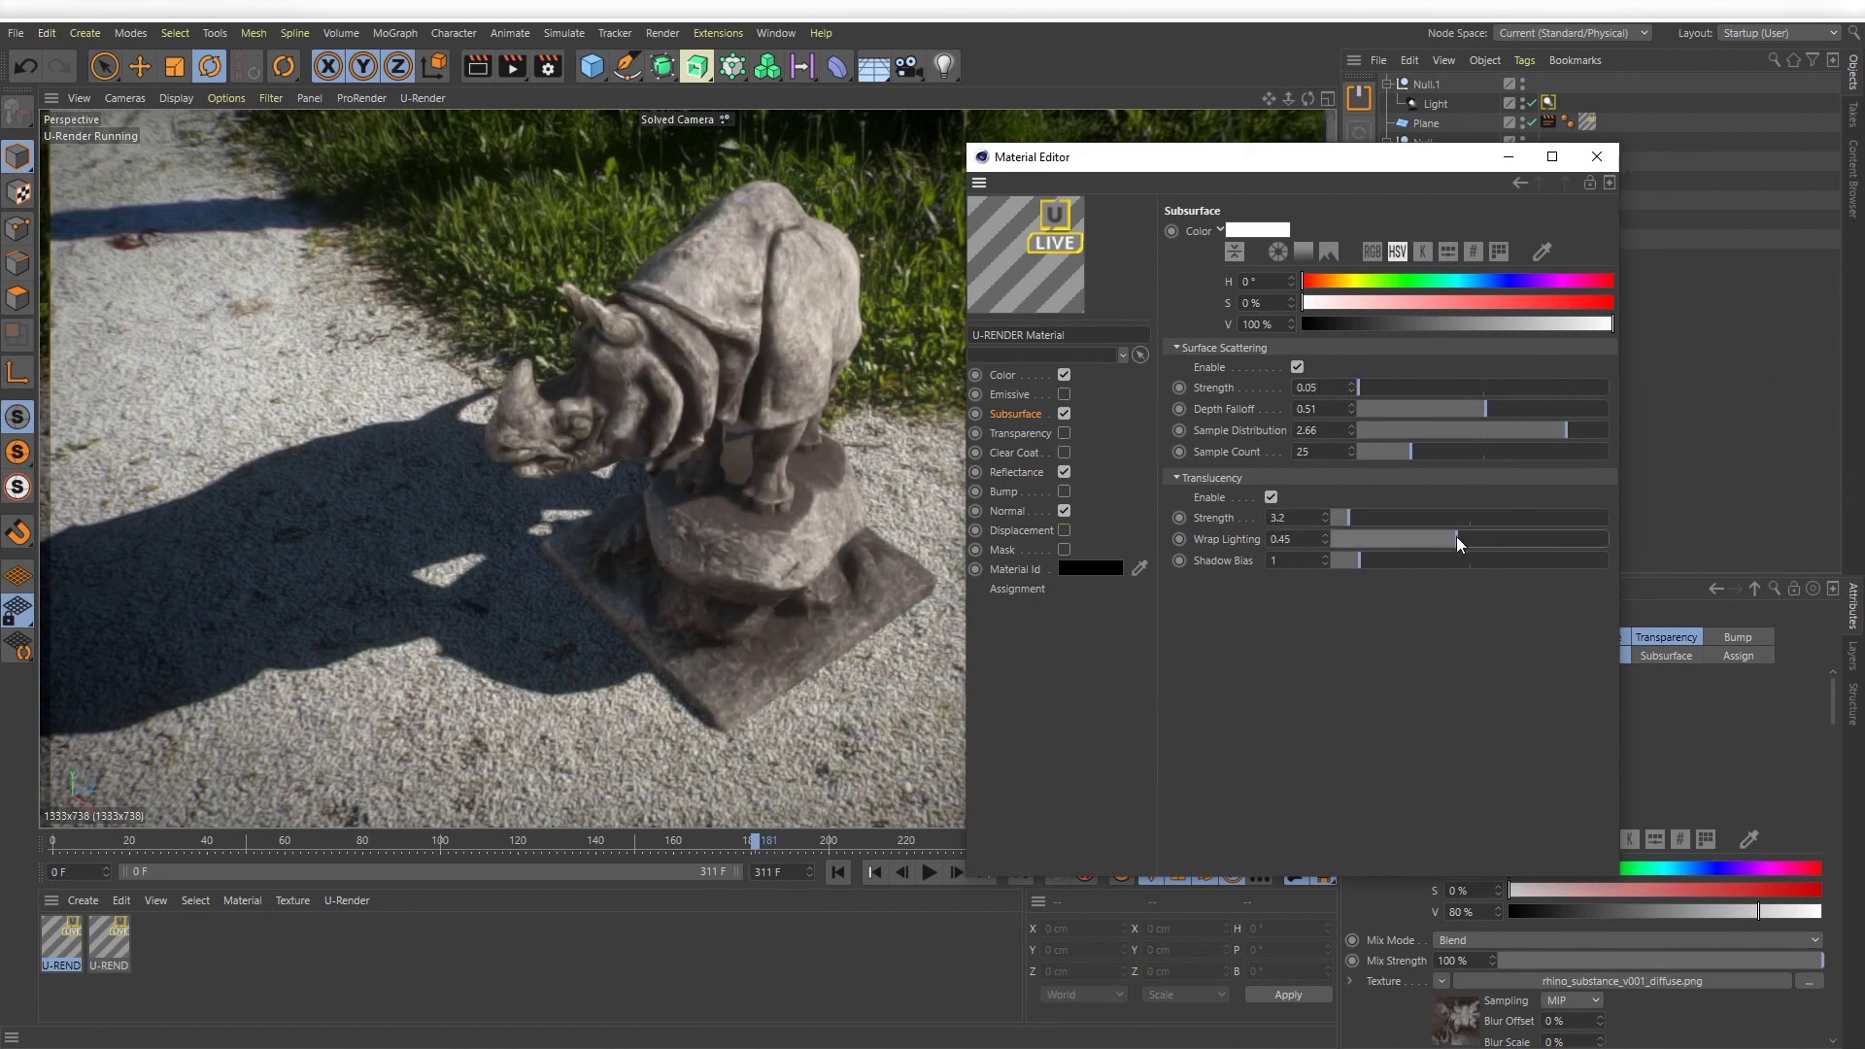
click(1598, 156)
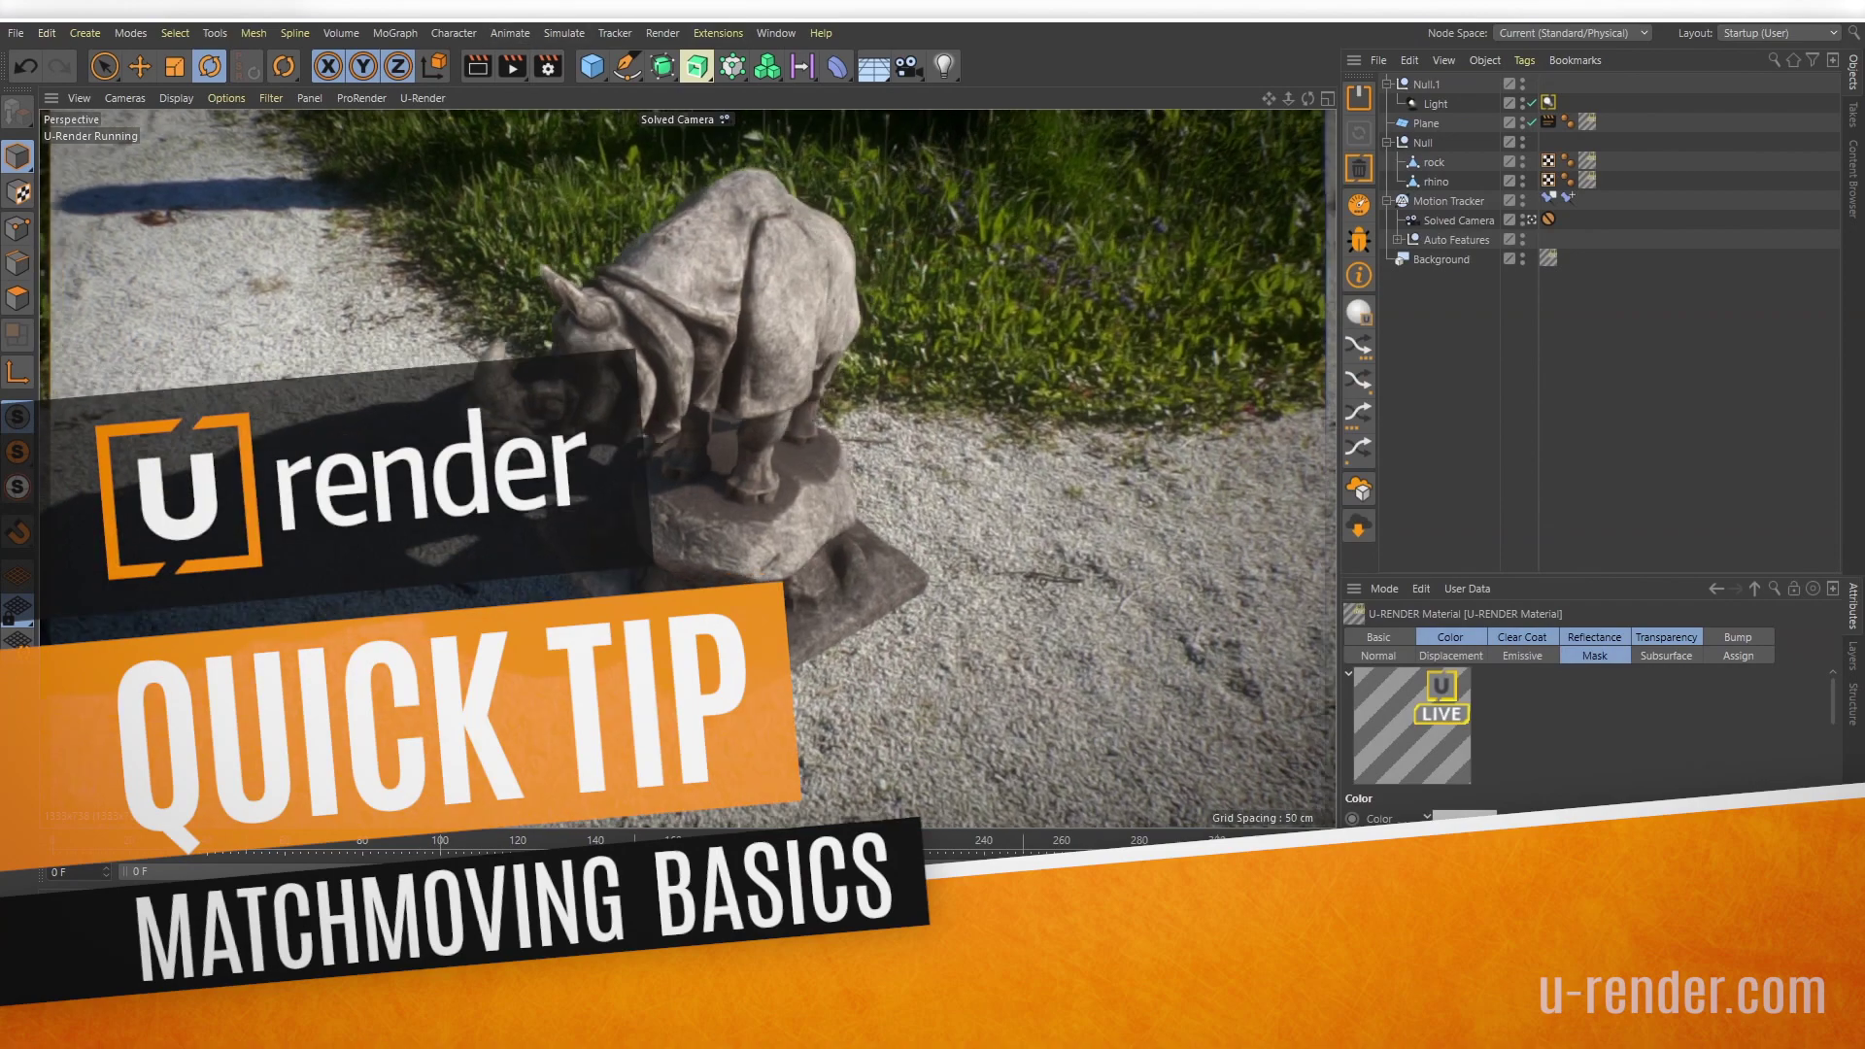